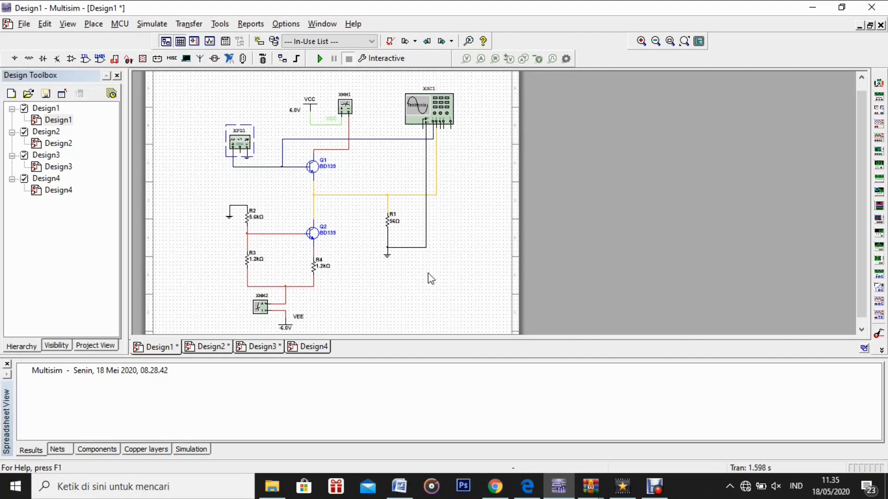
left_click(460, 236)
left_click(41, 109)
left_click(41, 112)
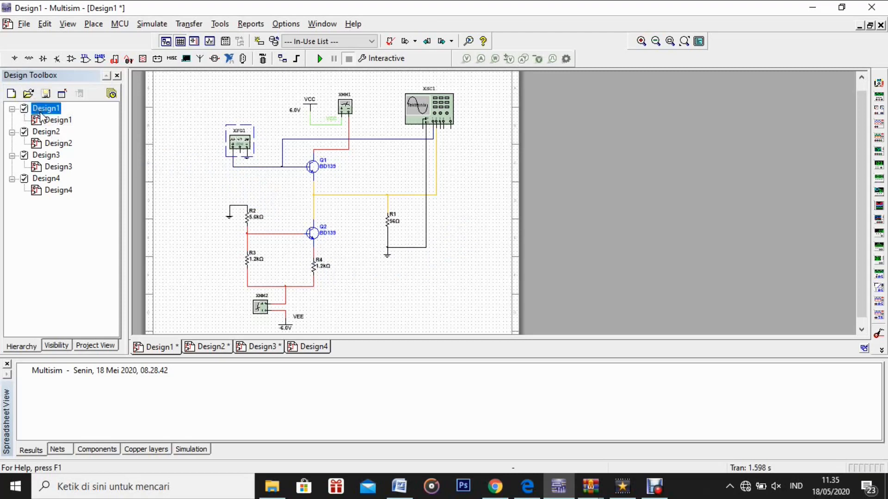
left_click(292, 200)
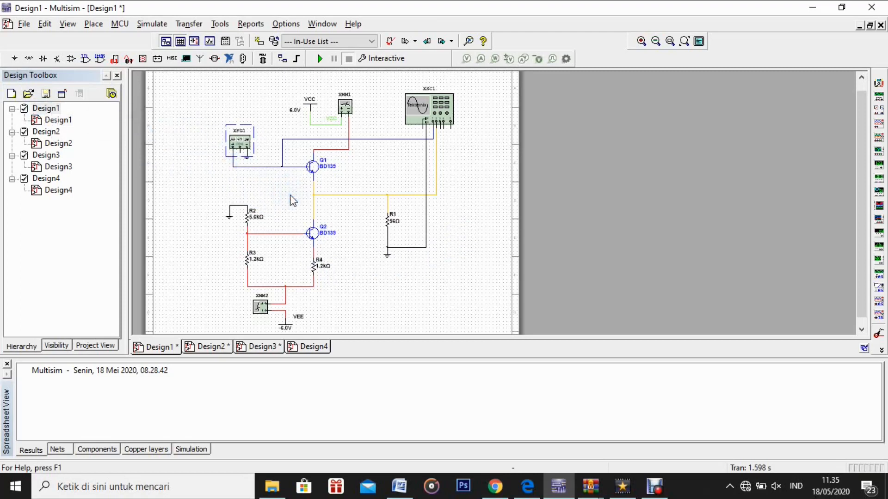
left_click(291, 190)
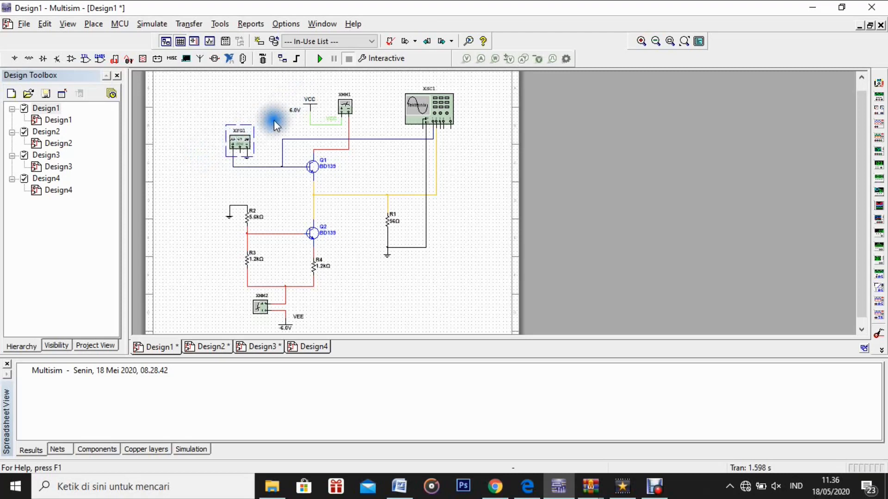
Step: Set the amplitude of function generator XFG1 to 2 Vp and close its settings
double_click(239, 141)
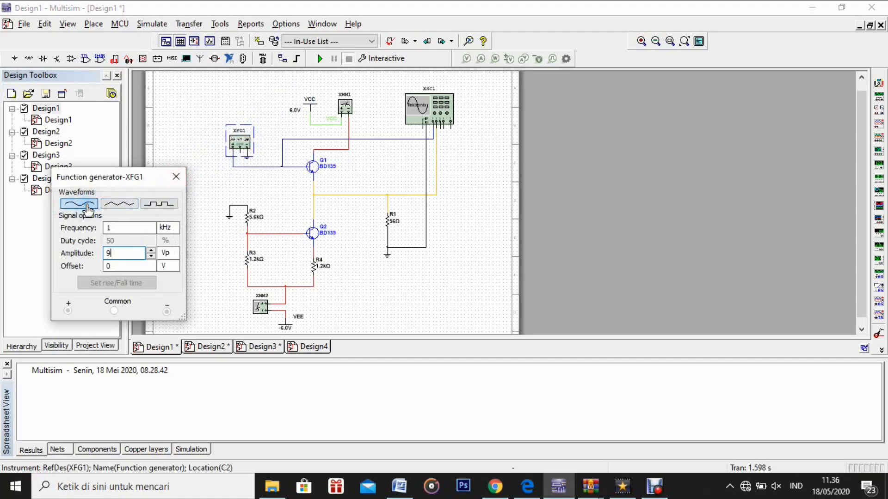
left_click(132, 256)
left_click_drag(131, 256, 103, 253)
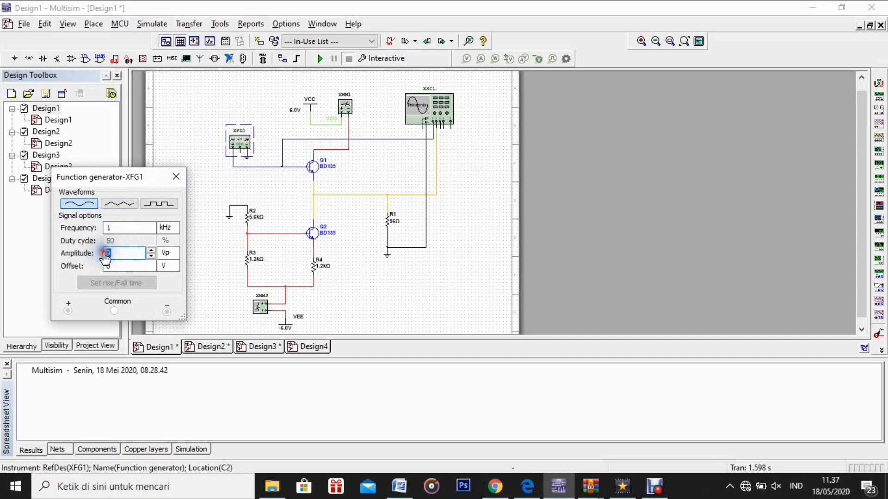
type("2")
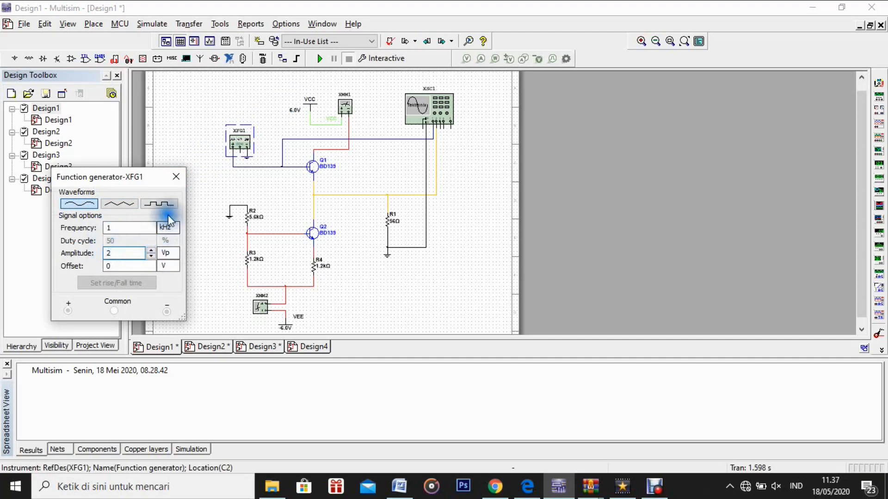
left_click(175, 176)
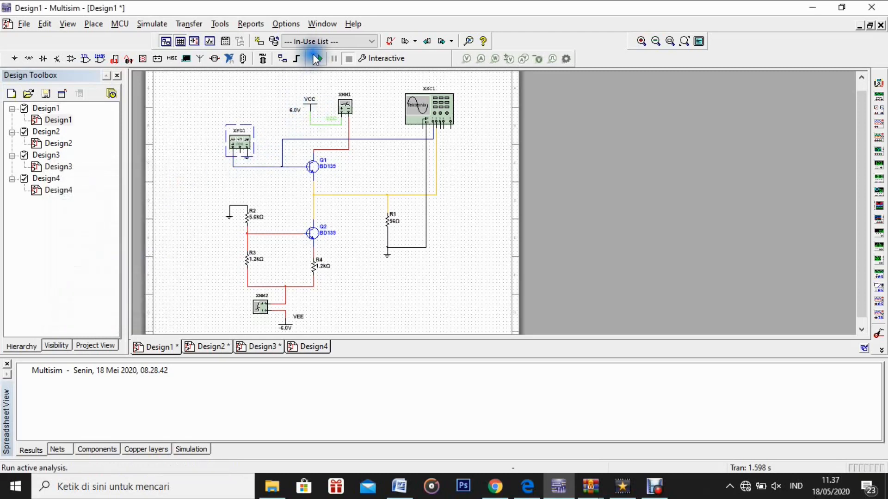
Step: Run the simulation and show the CH1 and CH2 waveforms on oscilloscope XSC1 without the FFT trace, with CH2 at 2 V per division
left_click(318, 60)
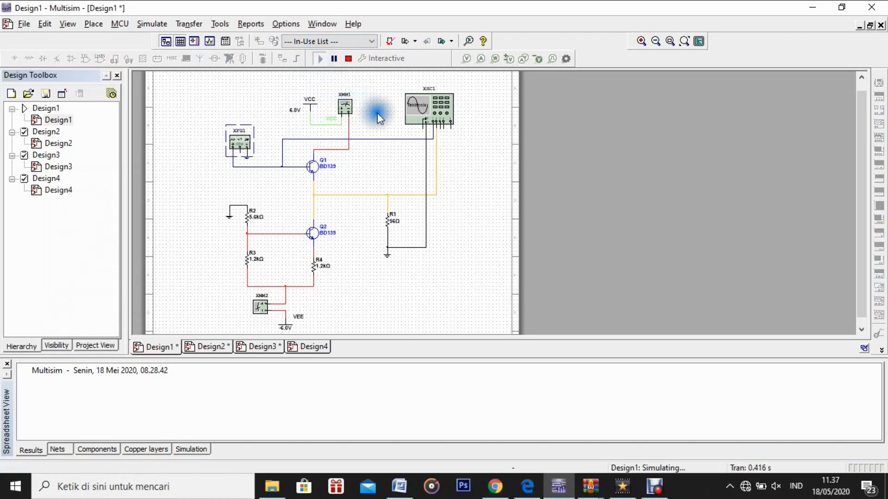
double_click(423, 112)
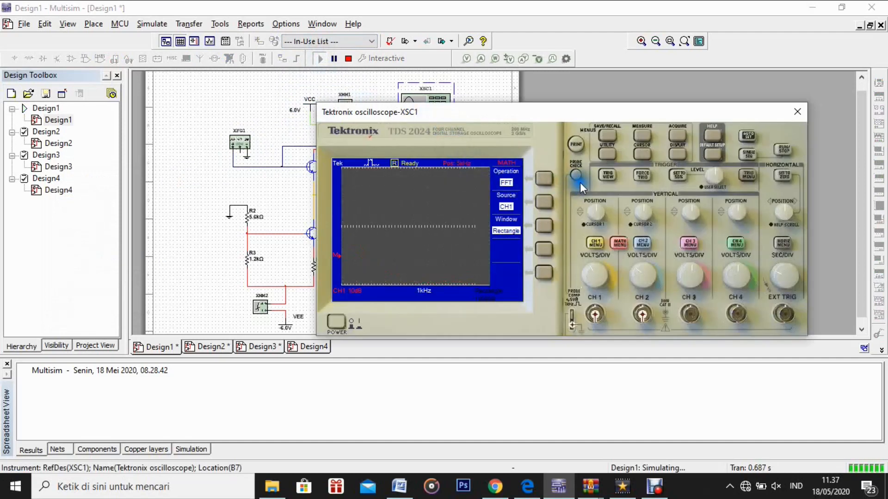
left_click(676, 160)
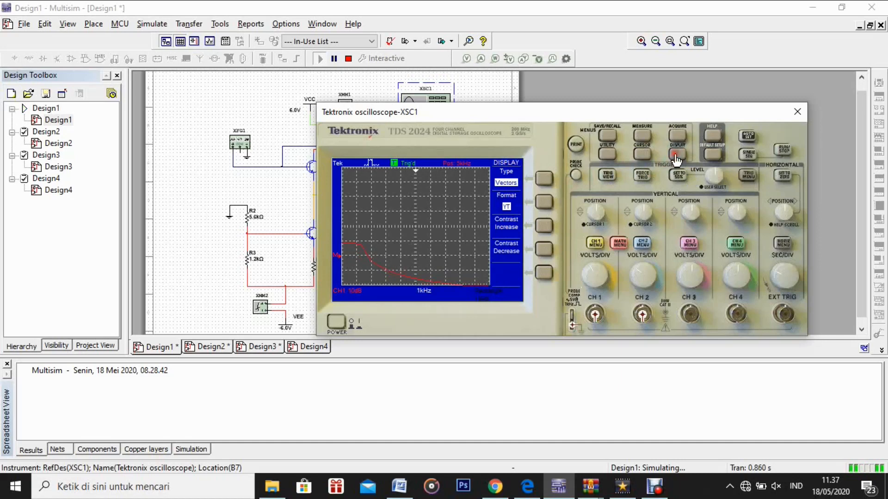
left_click(619, 245)
left_click(618, 244)
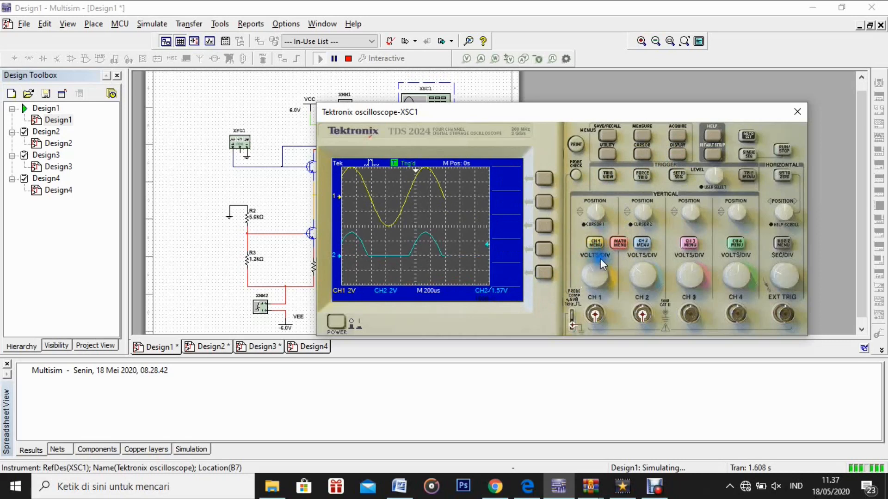
left_click(641, 280)
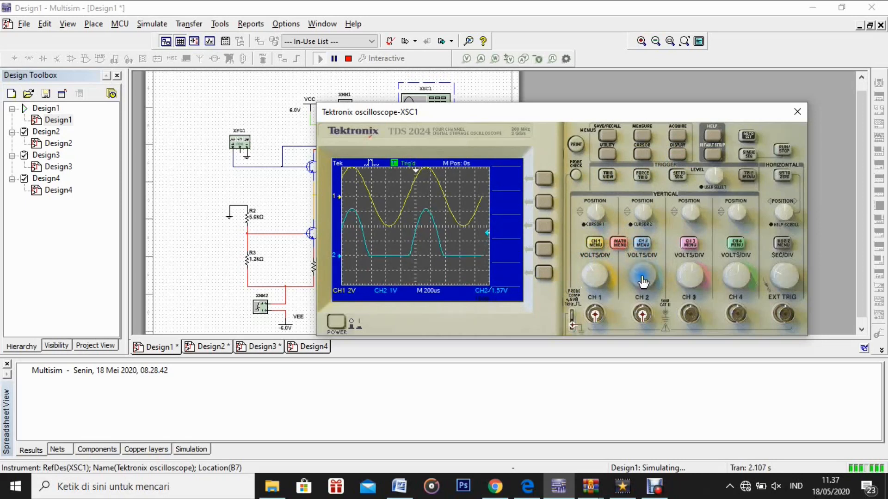
right_click(643, 281)
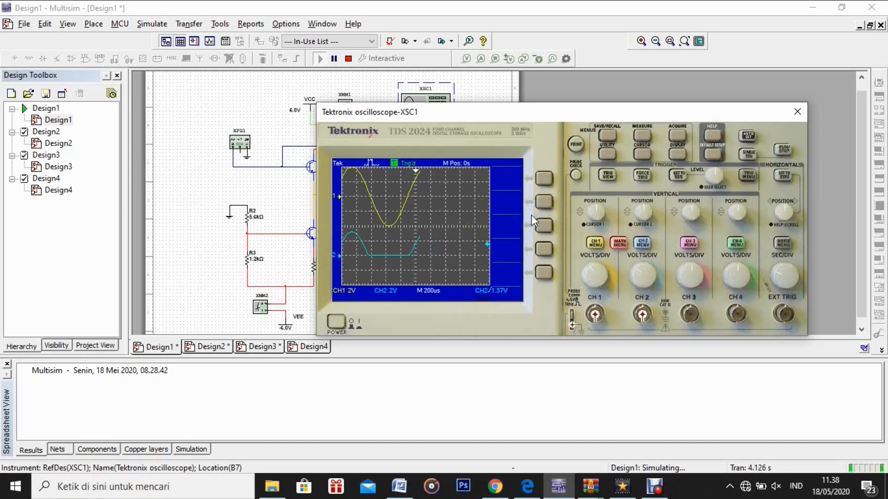
Step: Switch the oscilloscope display format to XY and adjust the CH1 and CH2 vertical positions to centre the transfer curve on the grid
left_click(678, 159)
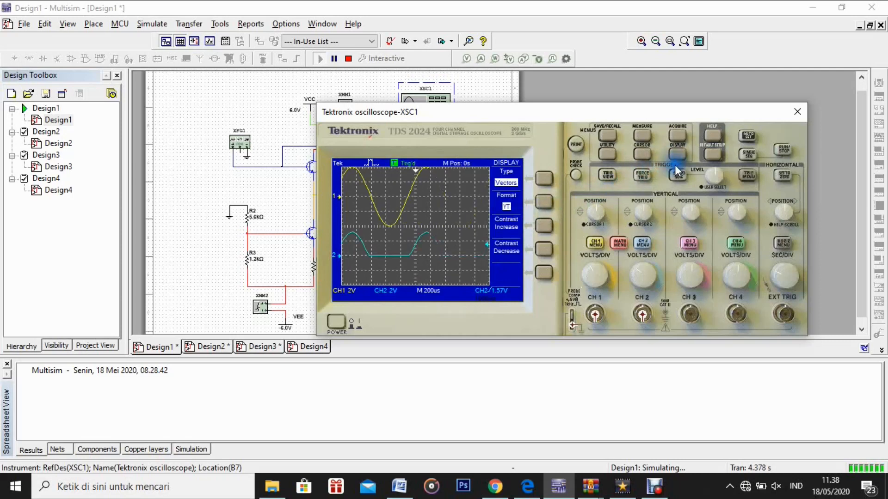
left_click(543, 209)
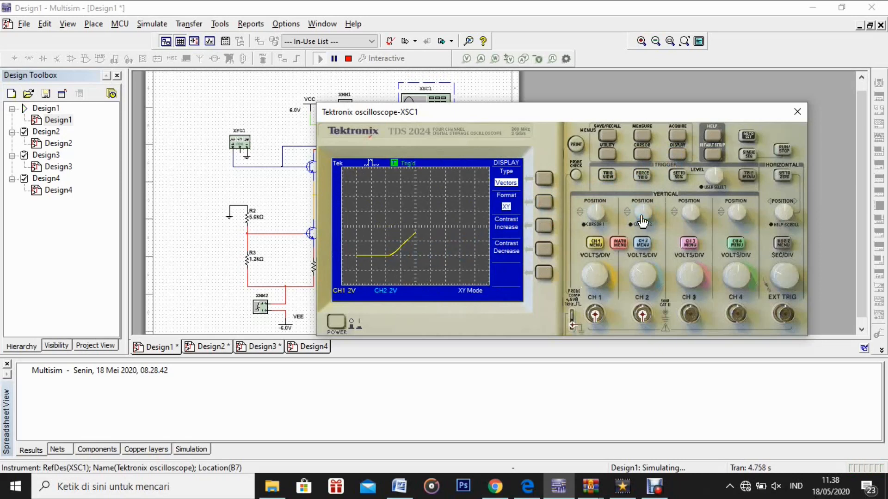
scroll(642, 221, "up", 5)
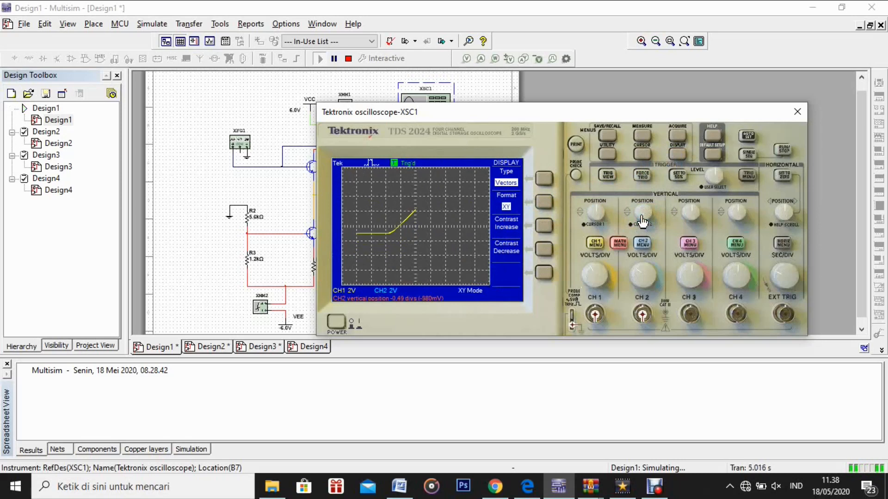
scroll(642, 221, "up", 2)
scroll(597, 221, "down", 5)
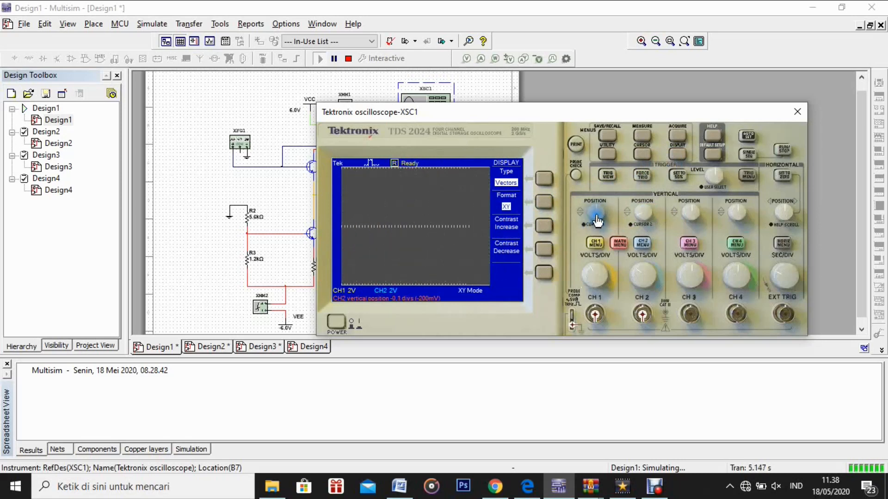
scroll(598, 221, "down", 8)
scroll(598, 221, "down", 4)
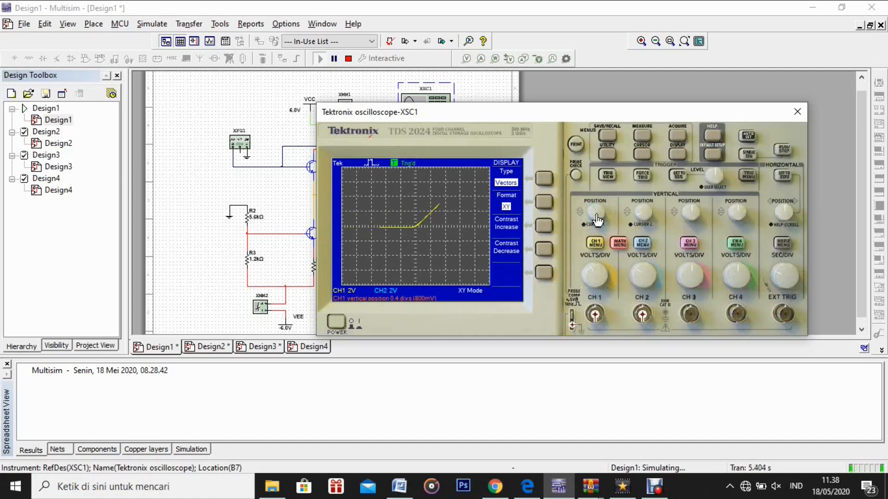
left_click(424, 240)
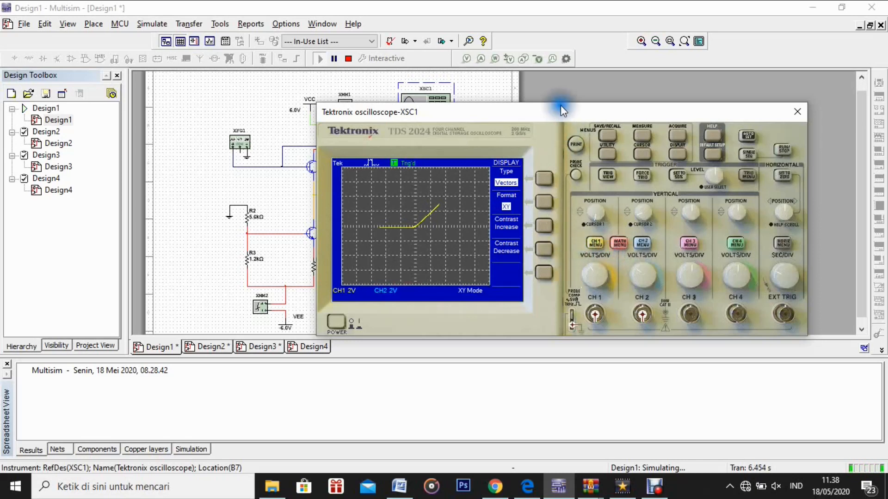
Step: Stop the simulation and set load resistor R1 to 33 Ω
left_click_drag(556, 113, 653, 63)
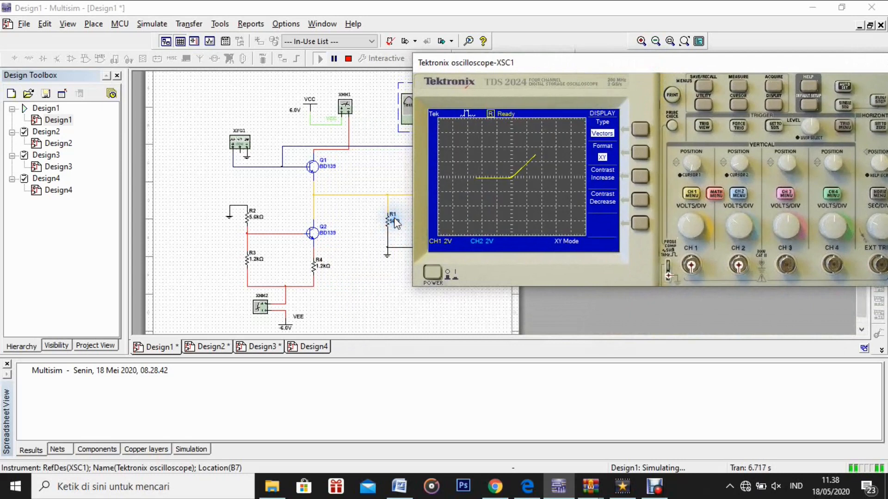
left_click(349, 61)
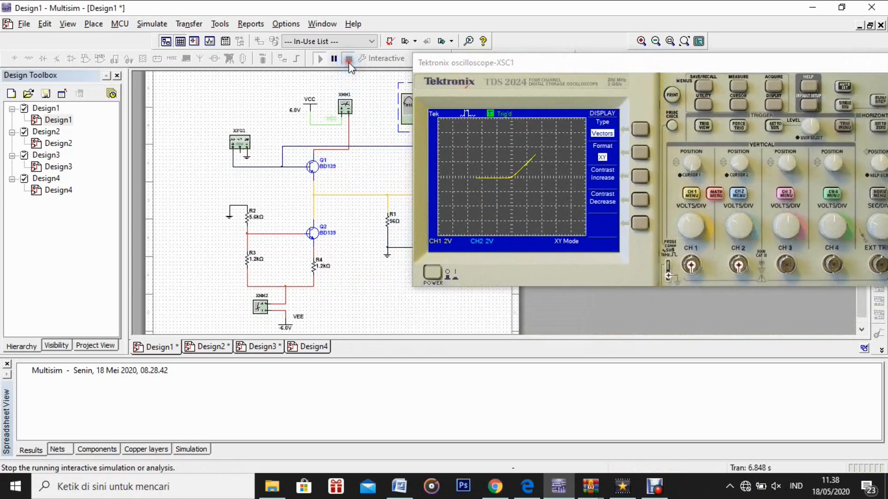
double_click(393, 225)
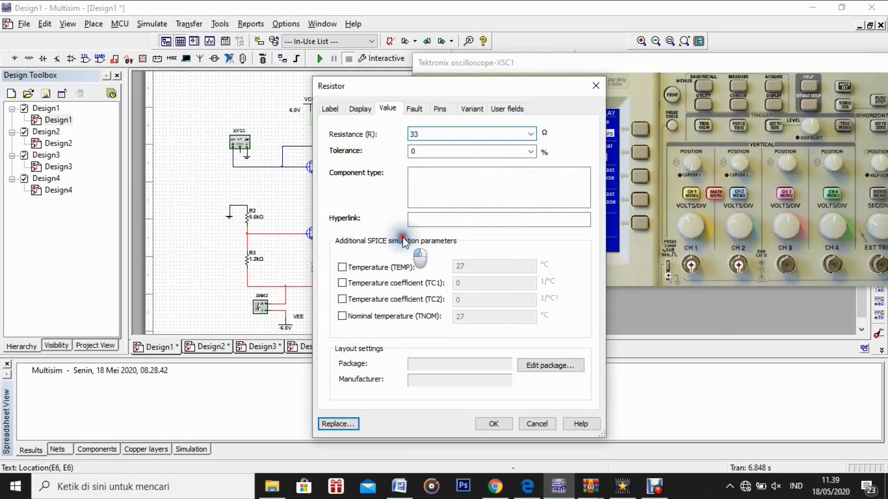
key("Return")
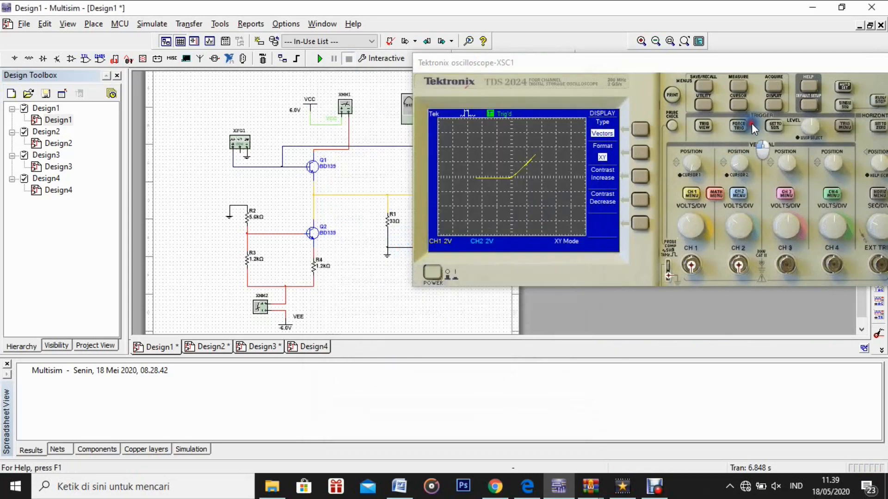
Step: Rerun the simulation and examine the oscilloscope traces in YT format and in XY format
left_click(640, 153)
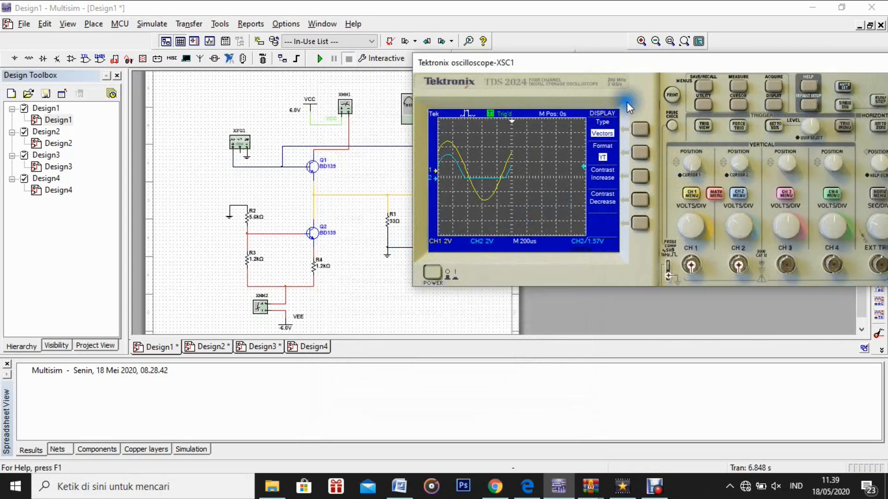
left_click(316, 60)
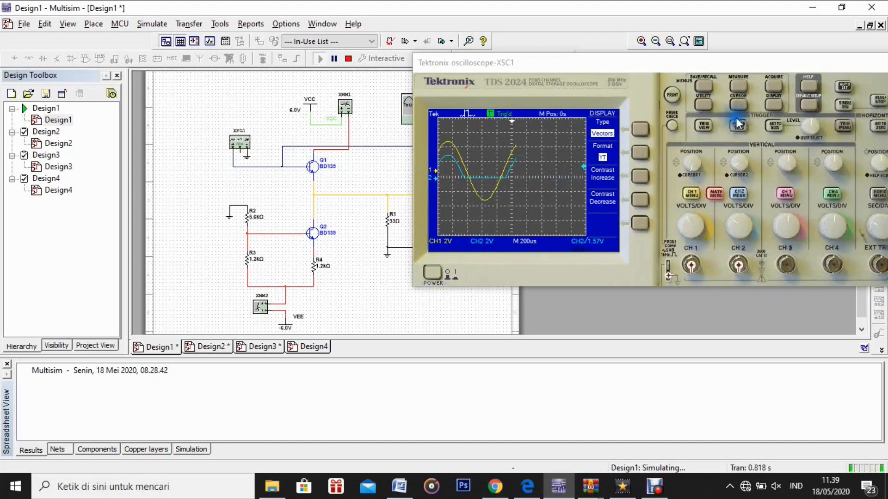
left_click(640, 155)
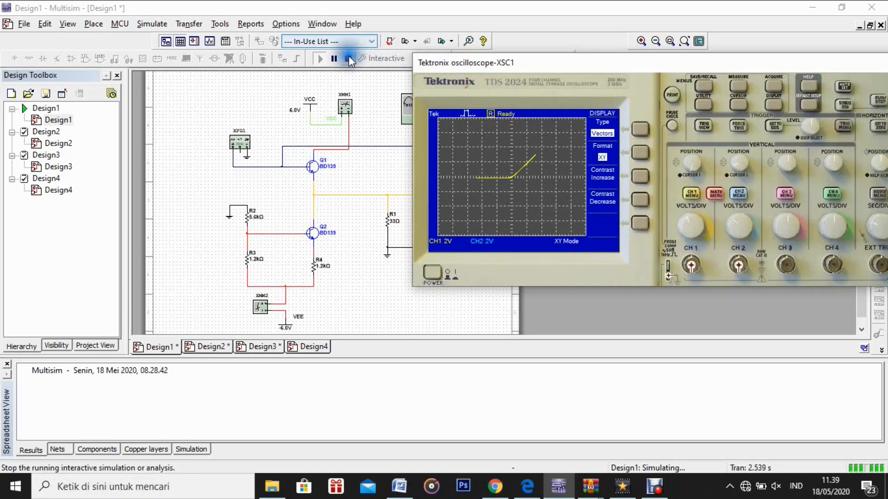
Step: Stop the simulation, move the oscilloscope window clear of the load resistor, and set R1 to 56 Ω
mouse_move(428, 57)
left_mouse_down()
mouse_move(373, 55)
mouse_move(370, 77)
left_mouse_up()
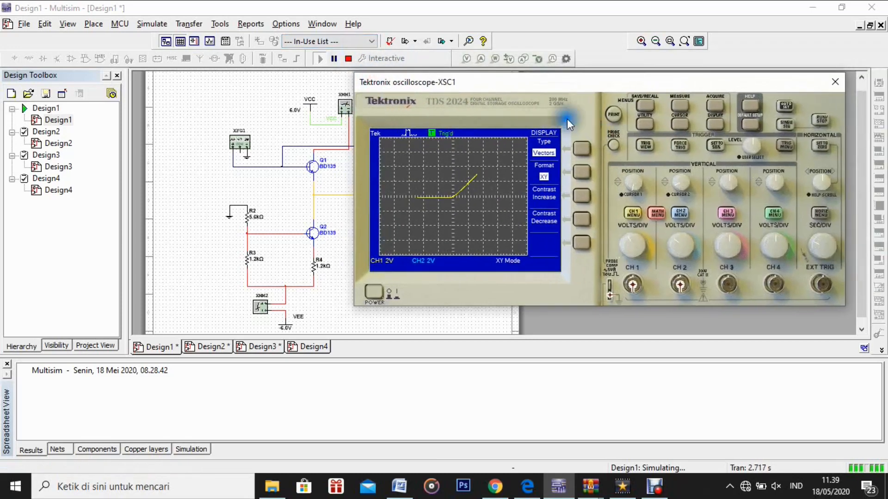
left_click(347, 58)
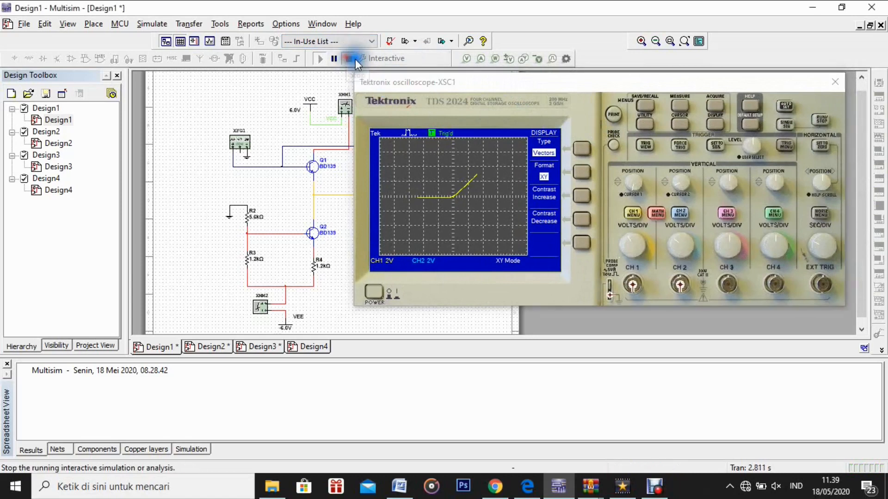
left_click_drag(378, 91, 460, 67)
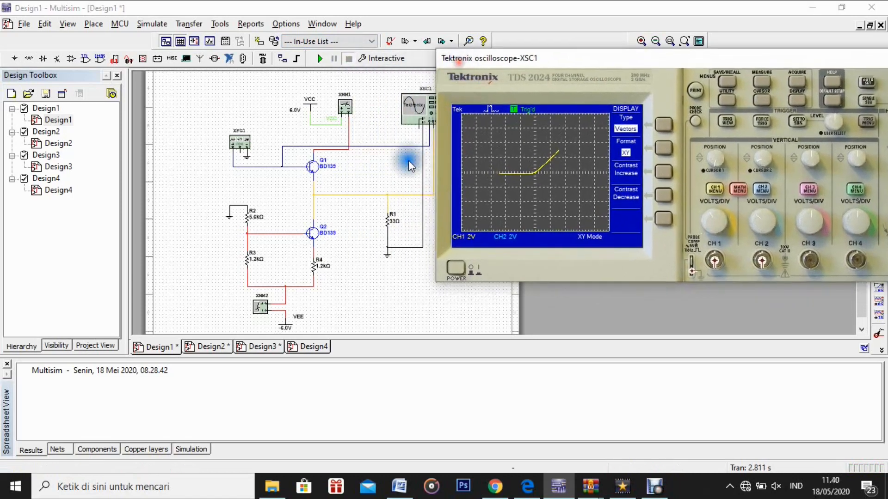
double_click(394, 224)
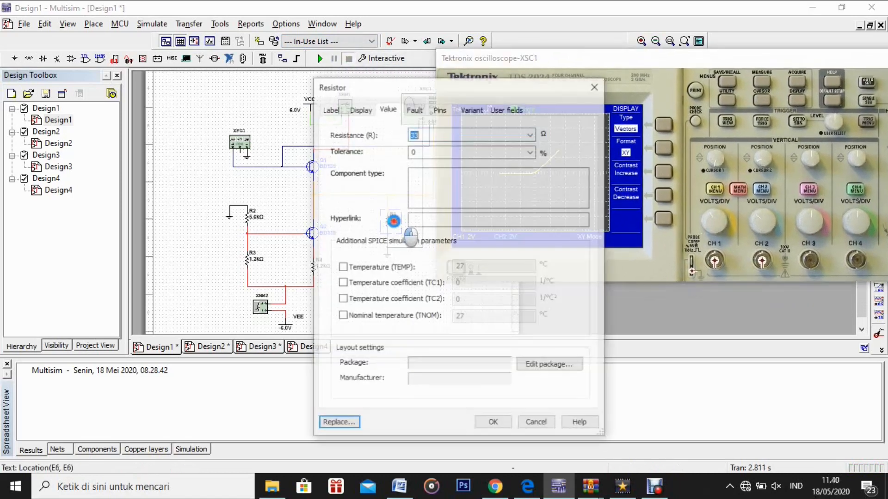
type("56")
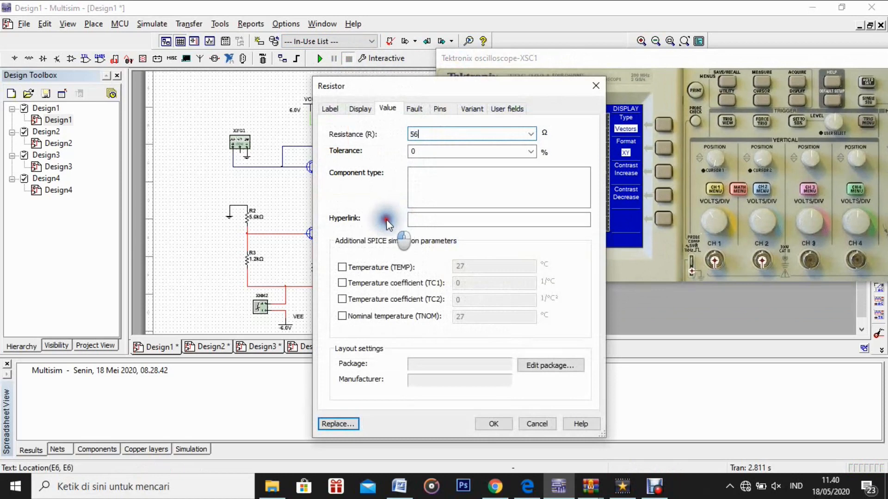
left_click(492, 425)
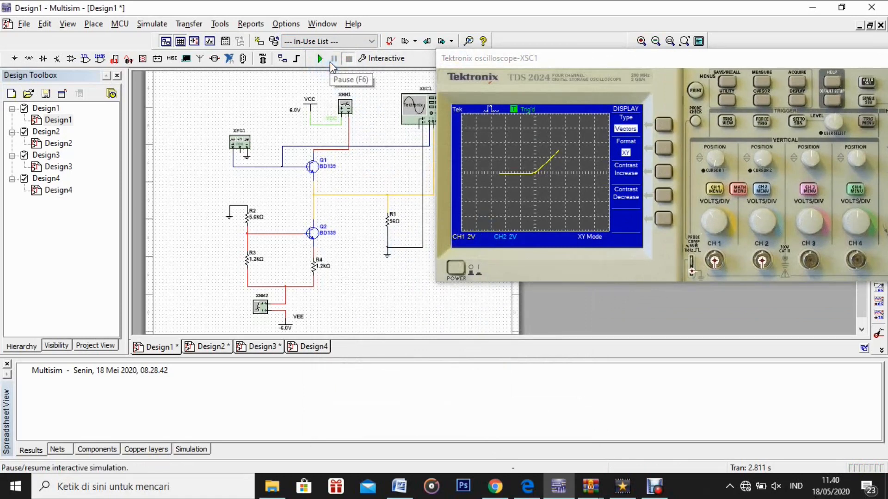
Step: Run the simulation again, return the oscilloscope display to YT format, and show the FFT of CH1
left_click(323, 56)
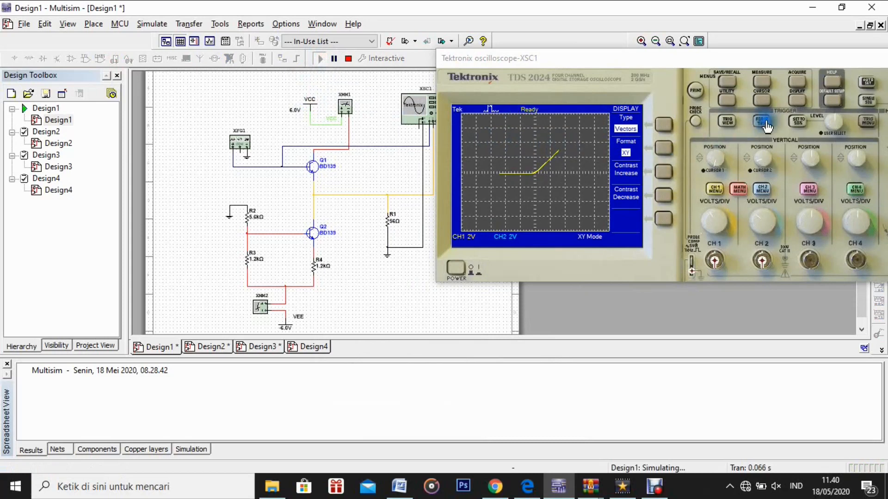
left_click(663, 148)
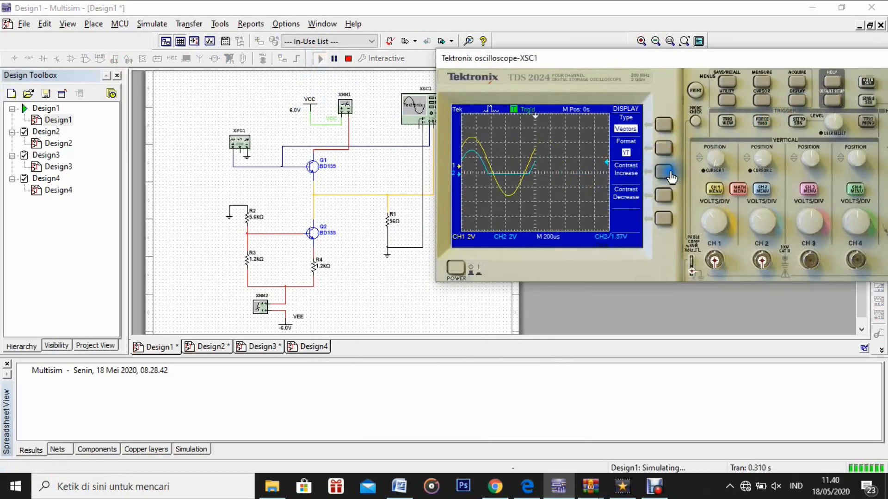
left_click(736, 192)
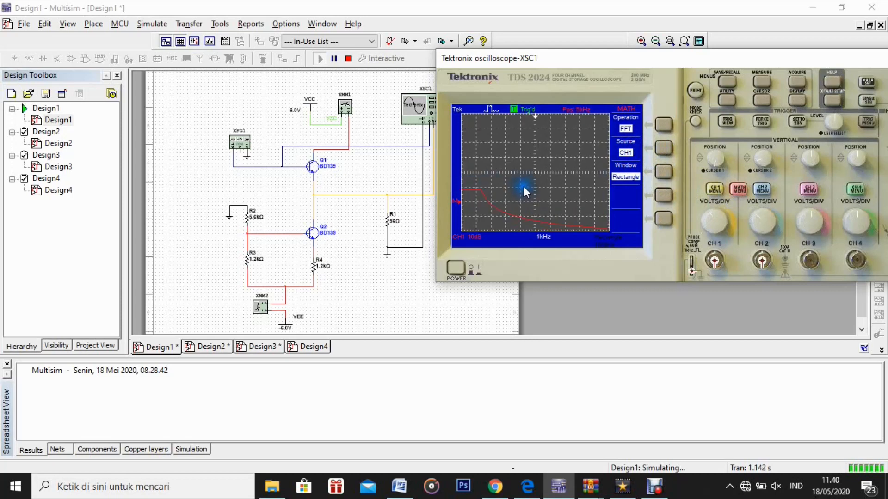
Step: Set the FFT source to CH2 and increase the contrast of the oscilloscope display
left_click(664, 150)
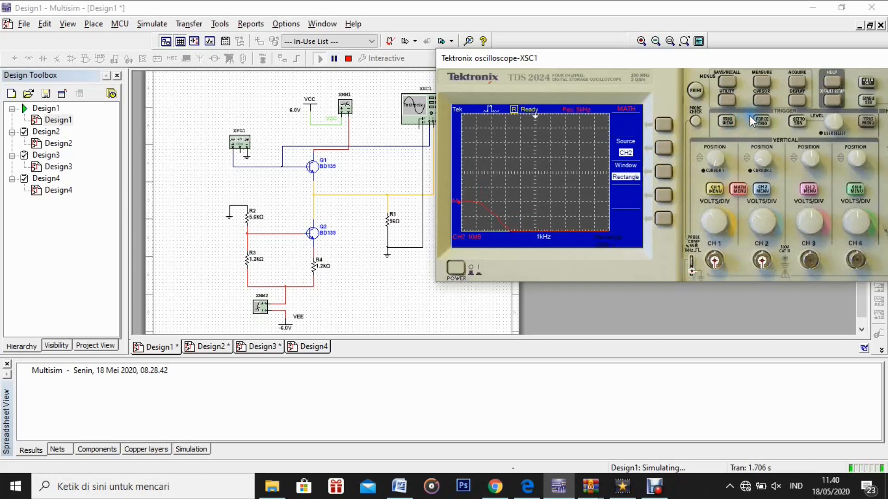
left_click(797, 99)
left_click(664, 174)
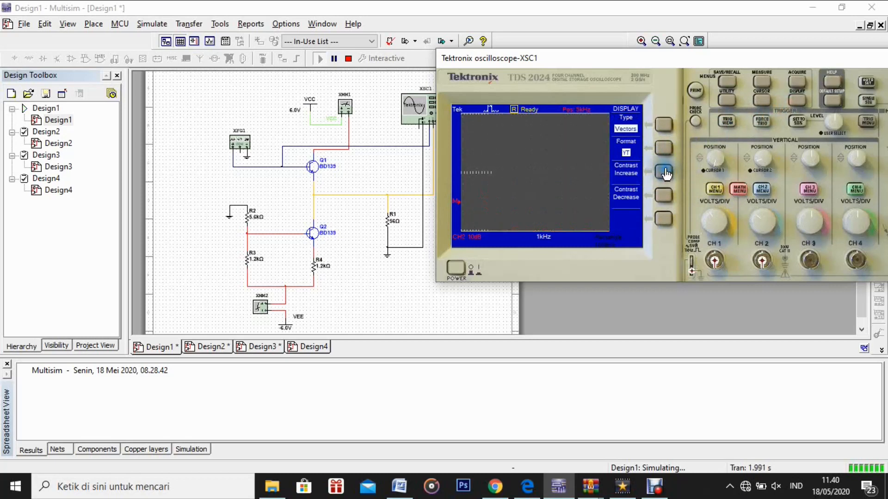
left_click(665, 173)
left_click(664, 172)
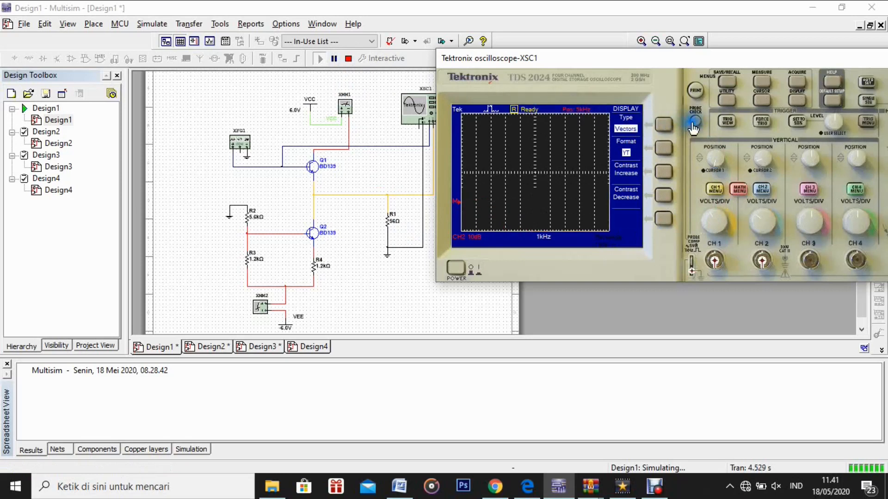
Step: Turn off the FFT to return to the channel traces, then try generator amplitudes up to 4 Vp and leave XFG1 at 3 Vp
left_click(741, 195)
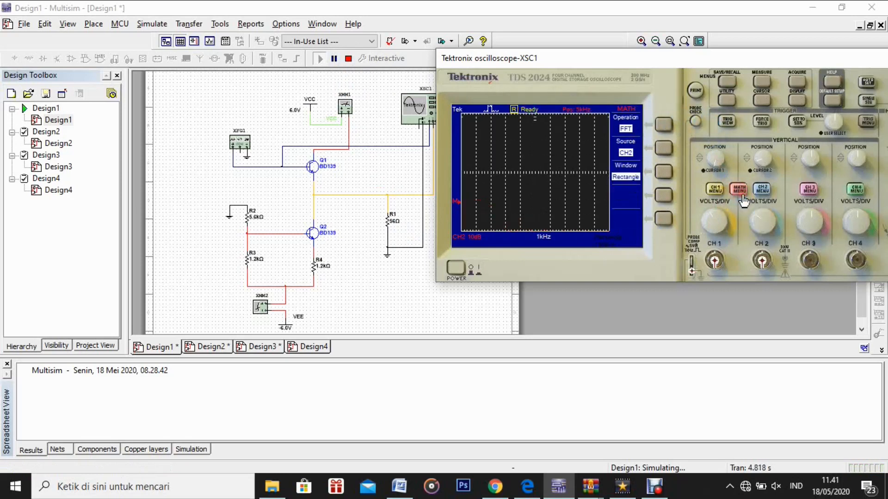
left_click(742, 194)
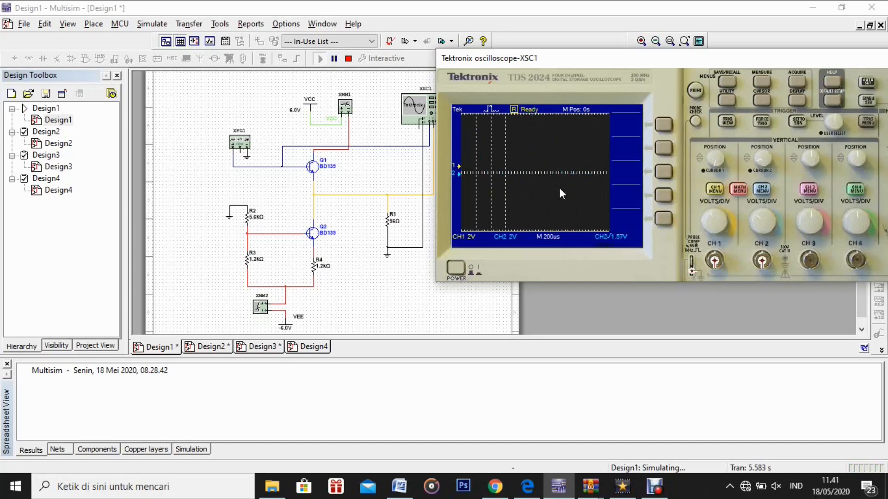
double_click(236, 143)
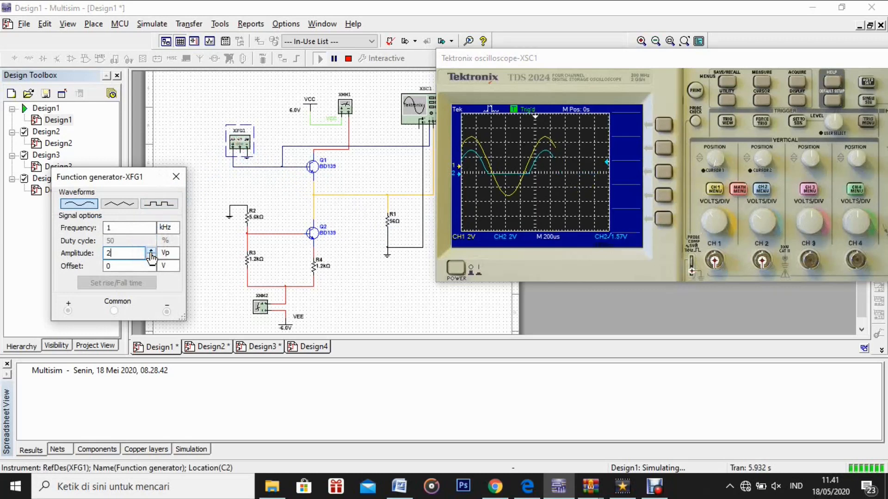
left_click(151, 252)
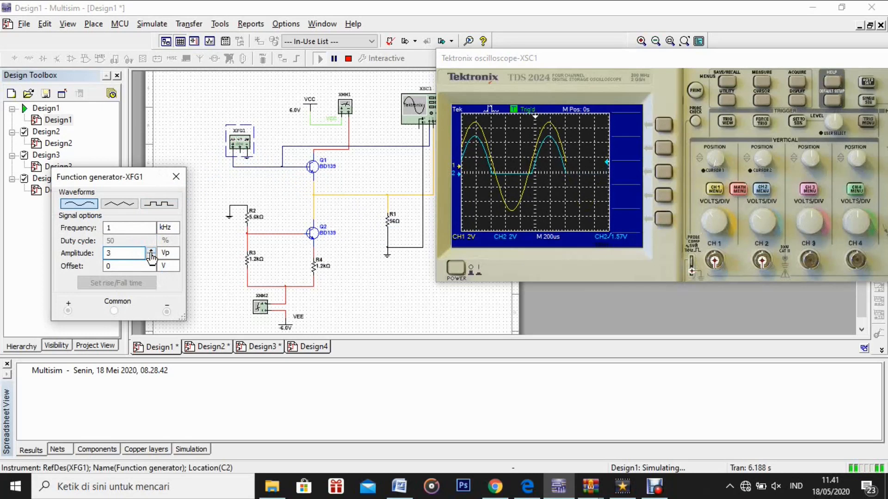
left_click(151, 252)
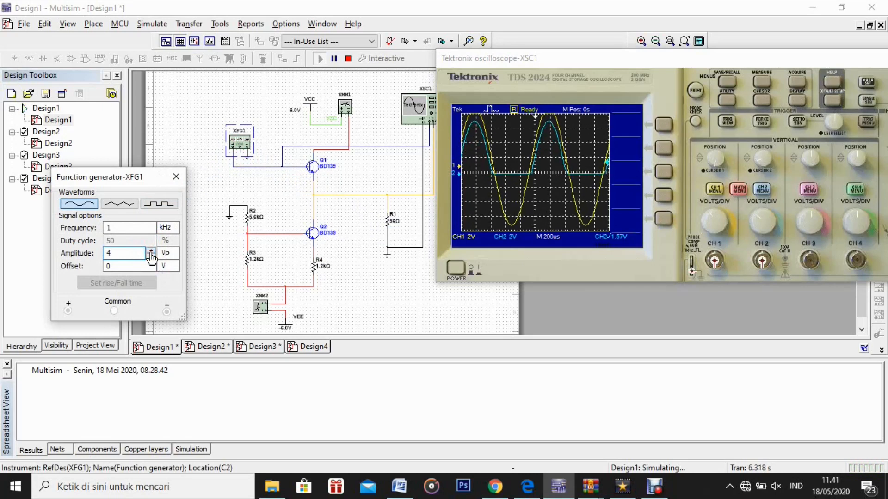
left_click(151, 256)
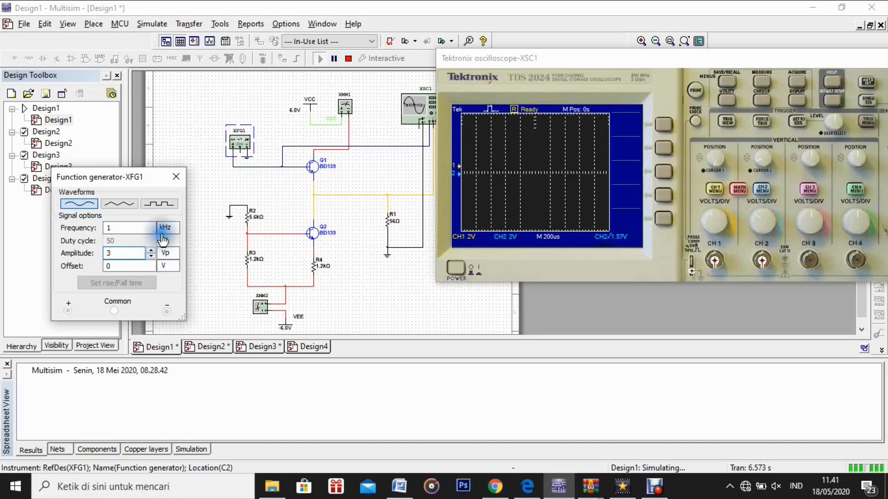
left_click(176, 176)
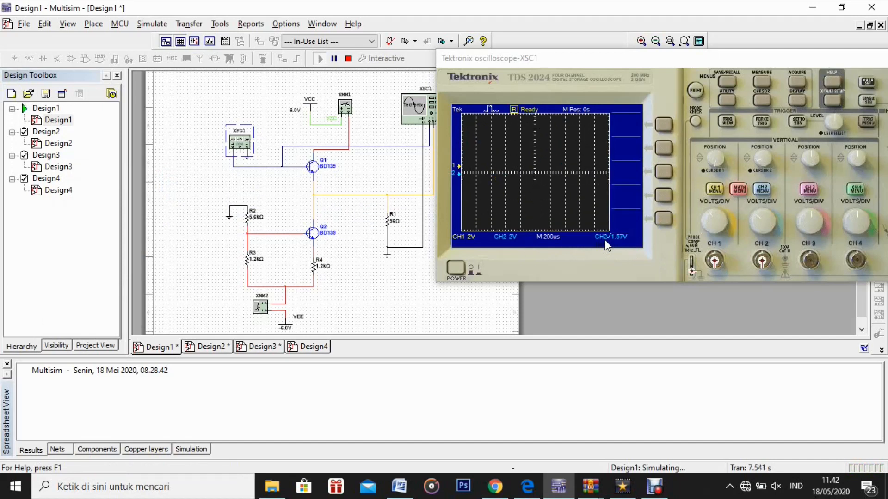
Step: Stop the Design1 simulation and close the oscilloscope window
left_click(348, 59)
left_click_drag(455, 58, 361, 92)
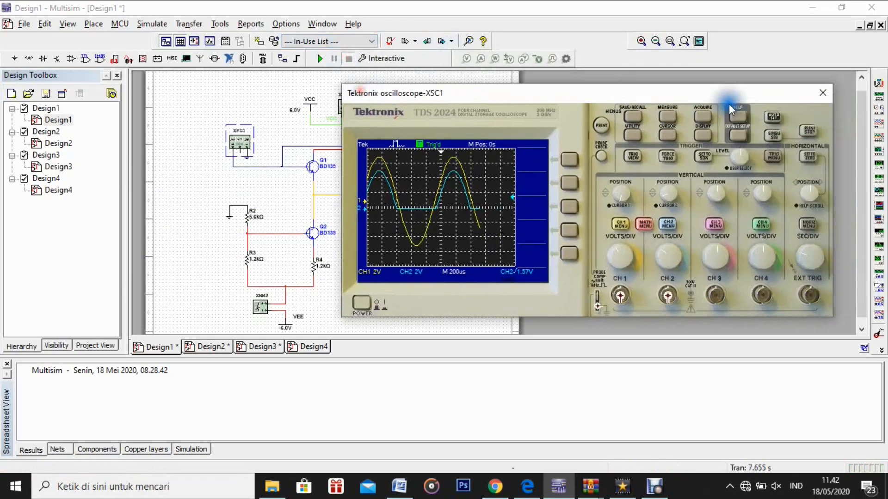
left_click(822, 93)
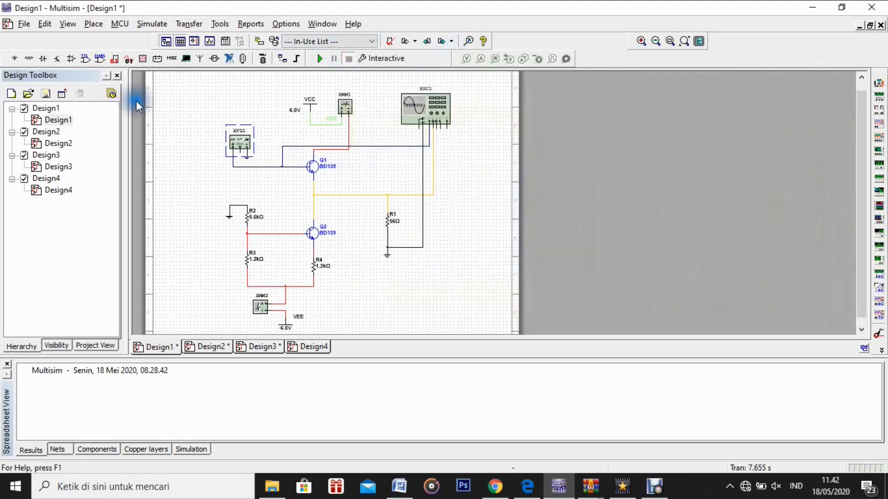
Step: Switch to Design2 and close its function generator window so the BD139/BD140 circuit can be examined
left_click(56, 133)
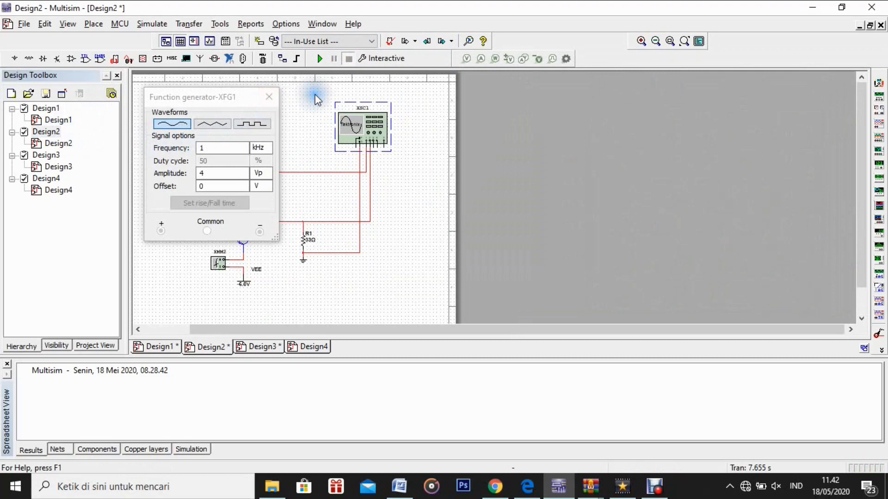
scroll(343, 188, "up", 2)
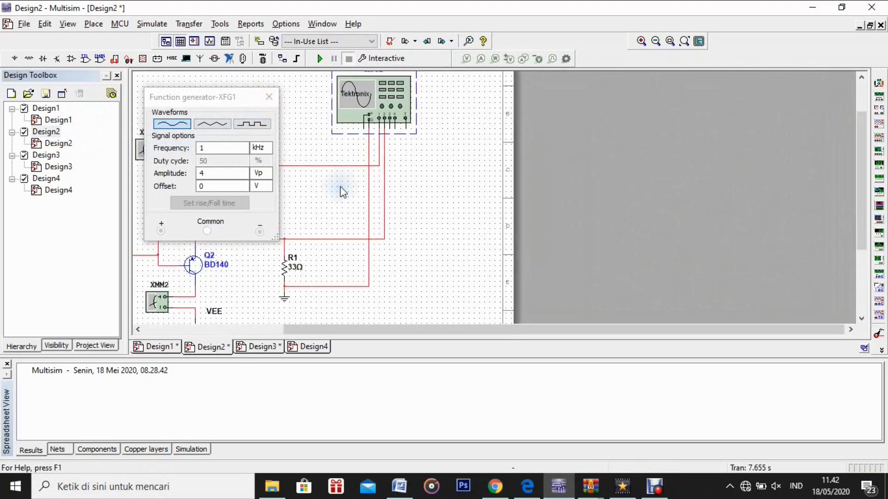
left_click(268, 97)
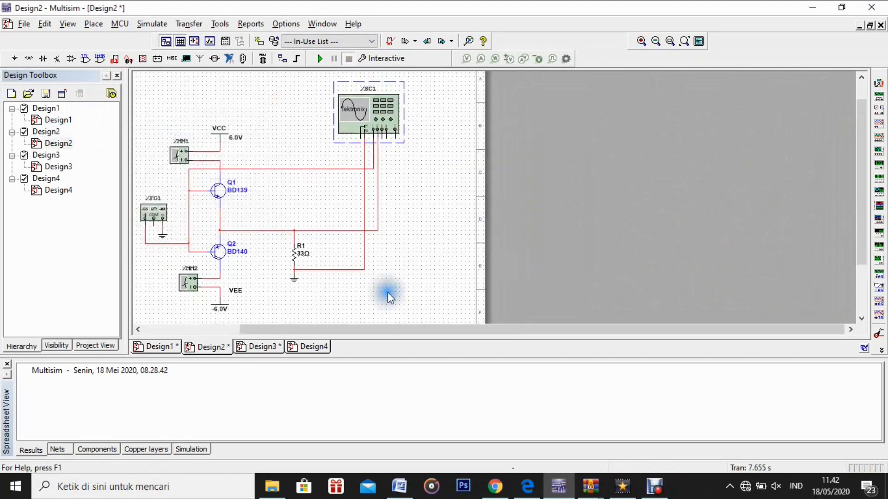
left_click_drag(387, 328, 287, 345)
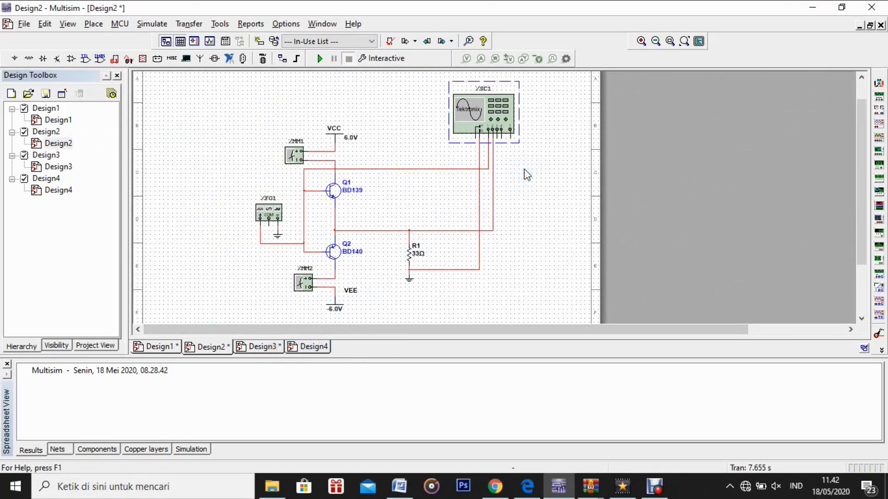
left_click(522, 149)
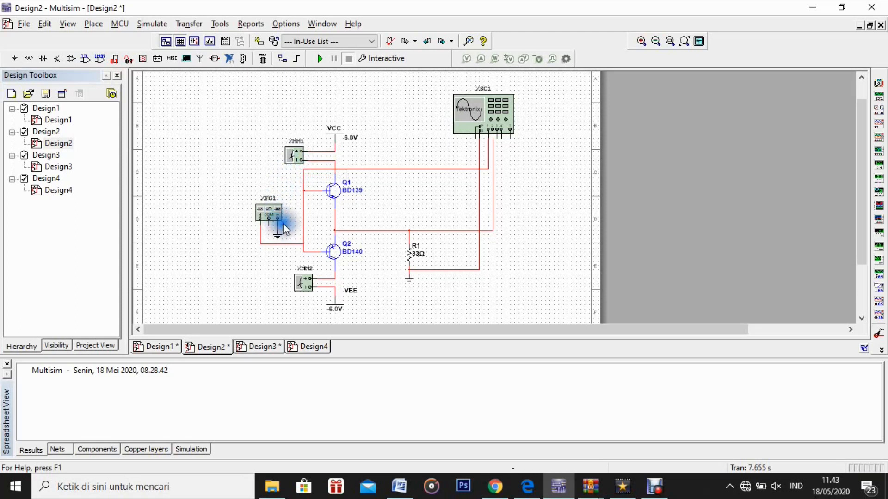
left_click(406, 260)
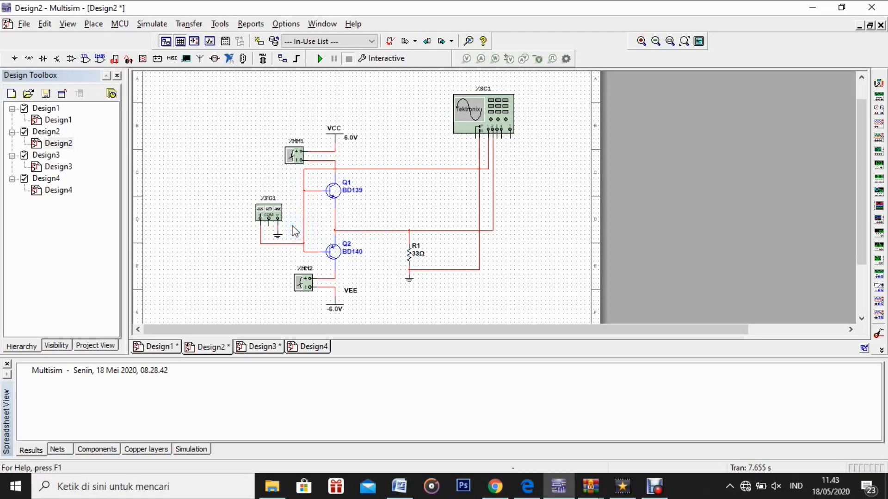
Step: Check the settings of function generator XFG1, then run the Design2 simulation and open oscilloscope XSC1
double_click(263, 213)
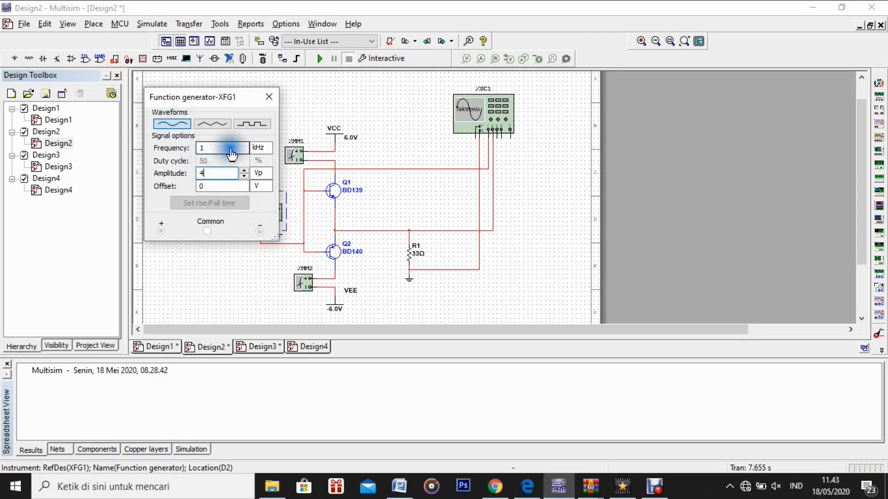
left_click(268, 96)
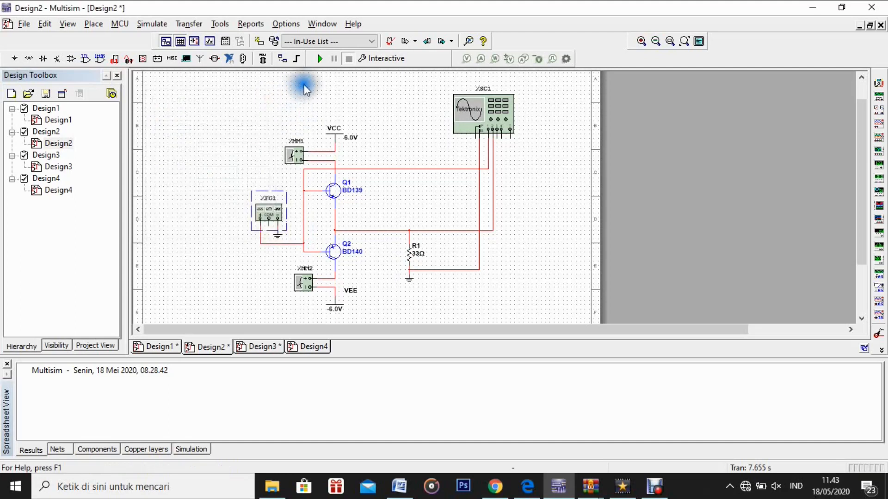
left_click(318, 60)
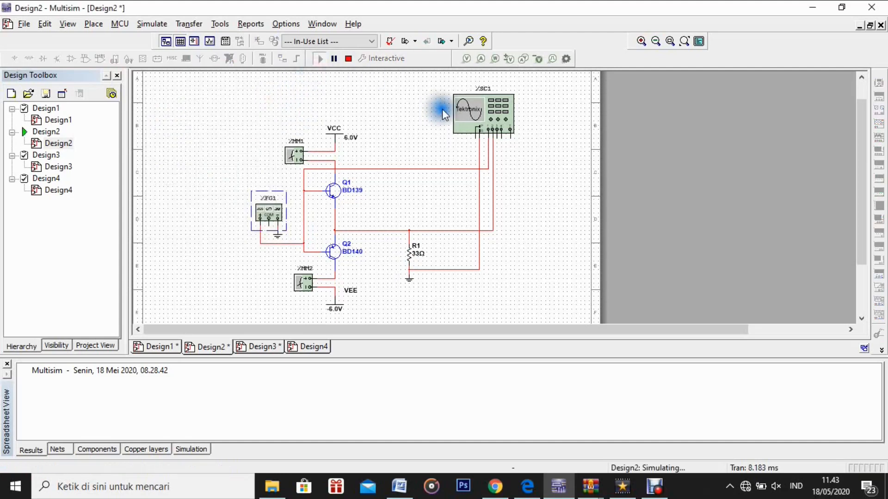
double_click(491, 119)
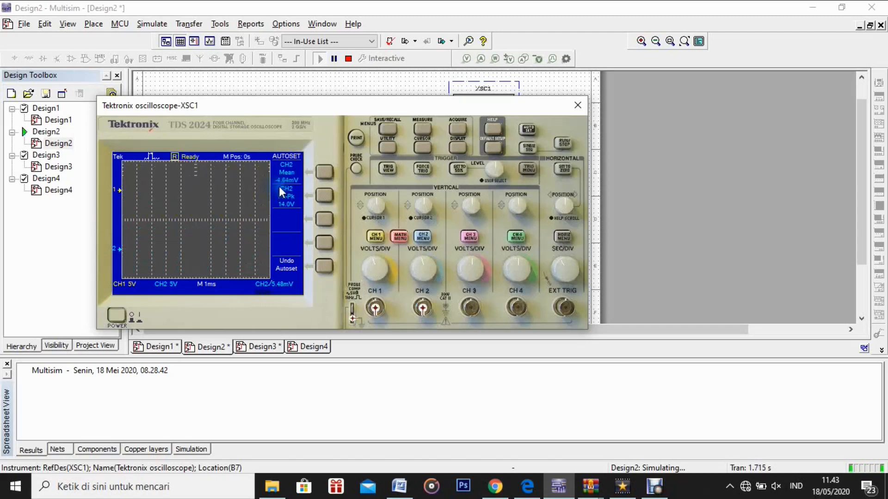
Step: Move the oscilloscope window clear of the function generator and set XFG1's amplitude to 9 Vp
left_click_drag(355, 111, 596, 102)
left_click(264, 216)
double_click(264, 216)
left_click(245, 171)
left_click(245, 171)
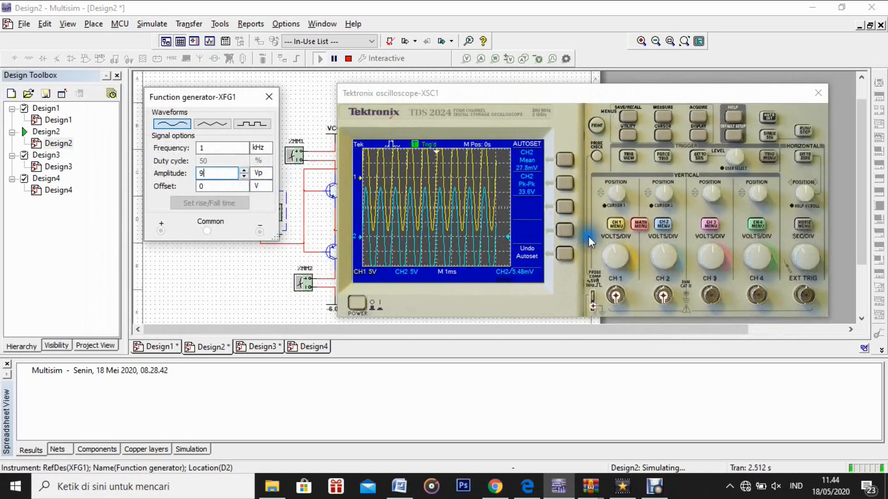
Step: Set the vertical scale of CH1 and CH2 to 10 V per division and switch the oscilloscope to XY format
left_click(620, 259)
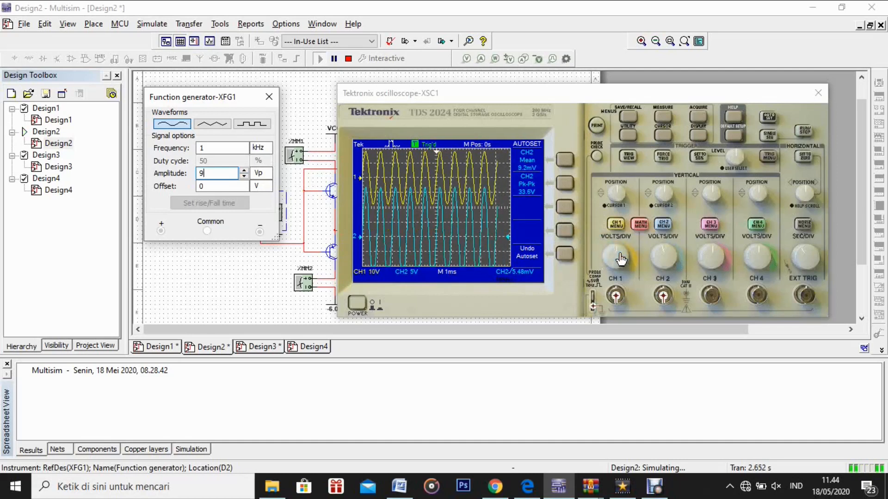
left_click(661, 258)
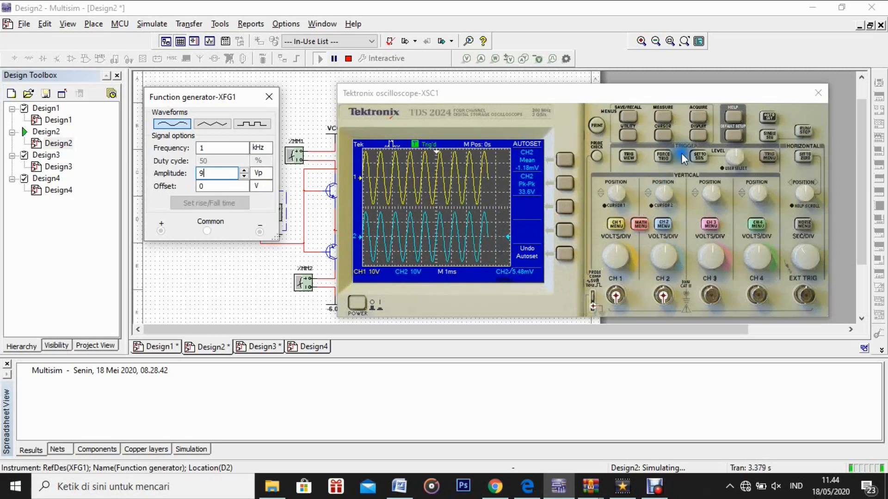
left_click(697, 136)
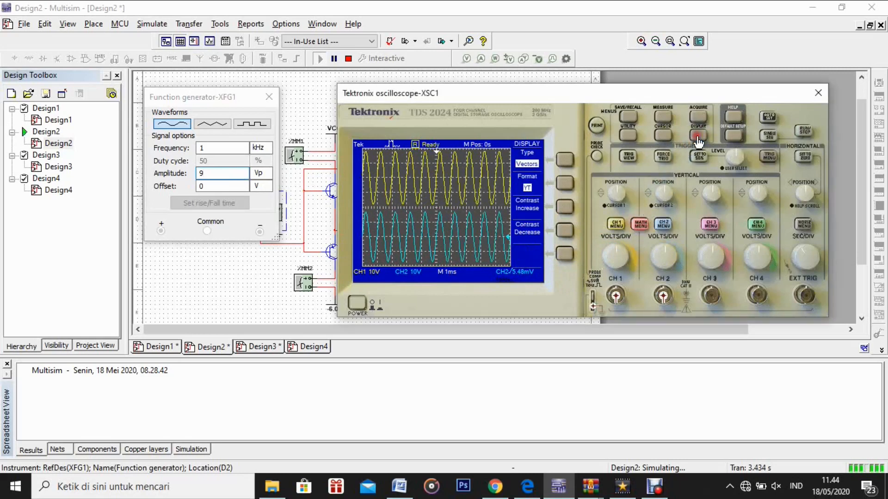
left_click(565, 185)
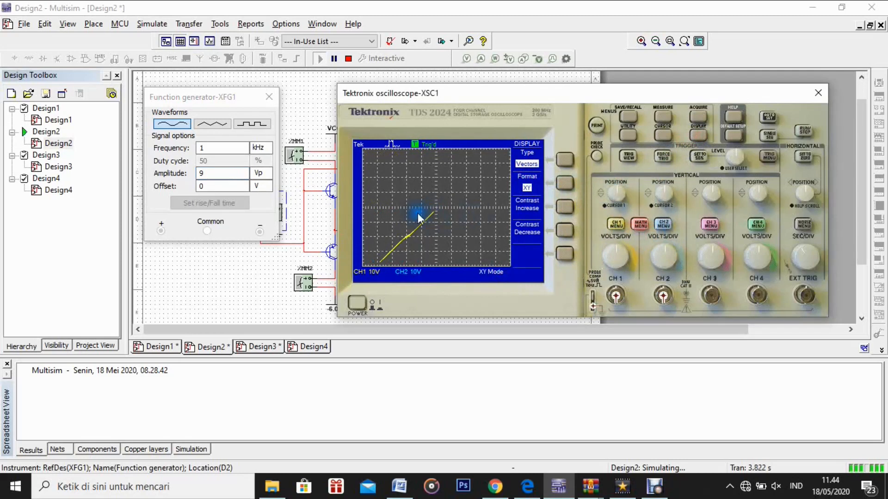
Step: Centre the XY transfer curve on the grid with the CH1 and CH2 vertical positions, and close the function generator window
scroll(618, 194, "up", 3)
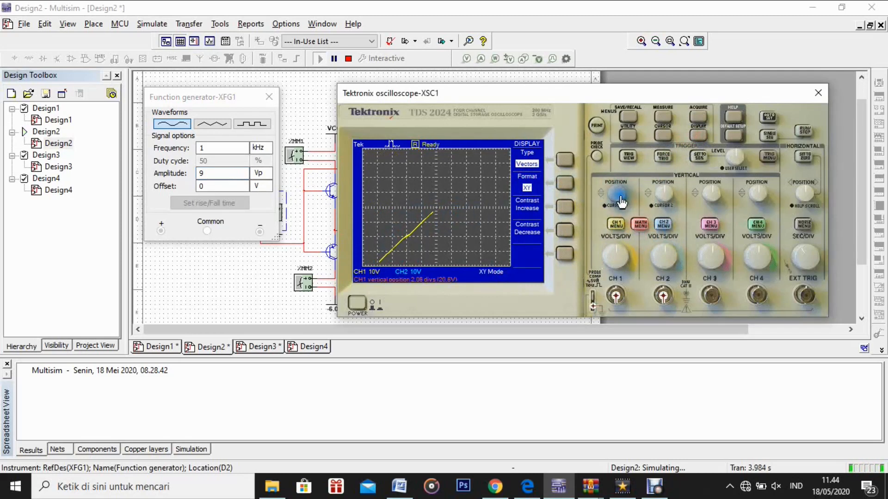
scroll(665, 199, "down", 3)
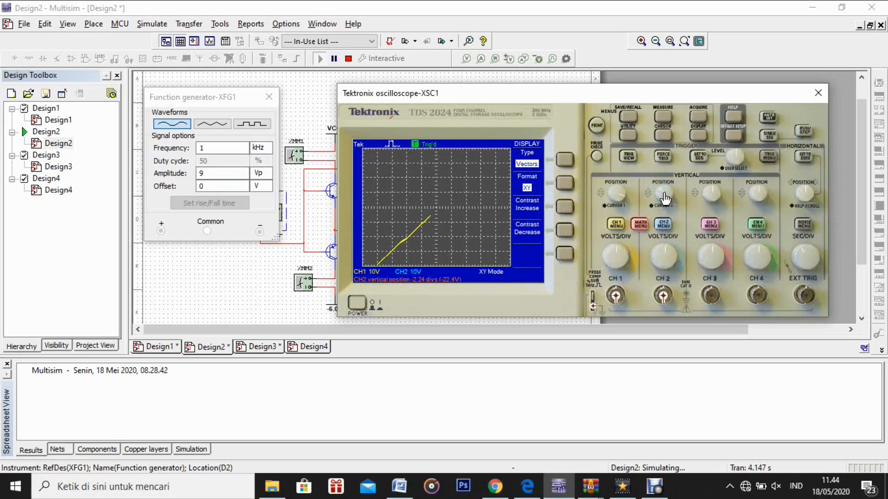
scroll(617, 197, "up", 3)
scroll(617, 198, "down", 4)
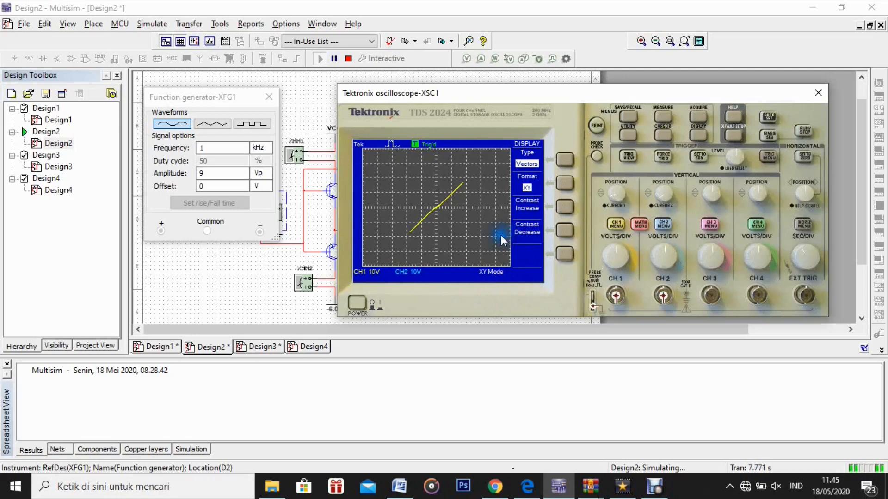
left_click(263, 98)
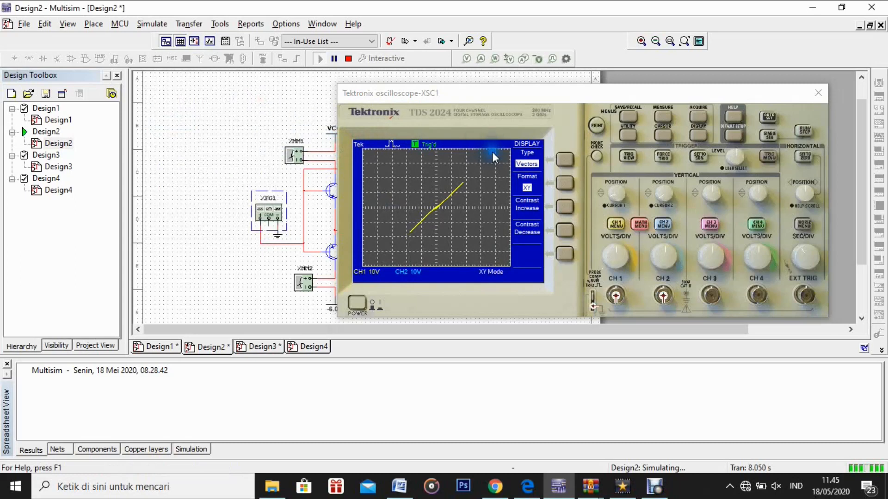
Step: Autoset the oscilloscope to leave XY format and show the FFT of CH1 with the Rectangle window
left_click(640, 227)
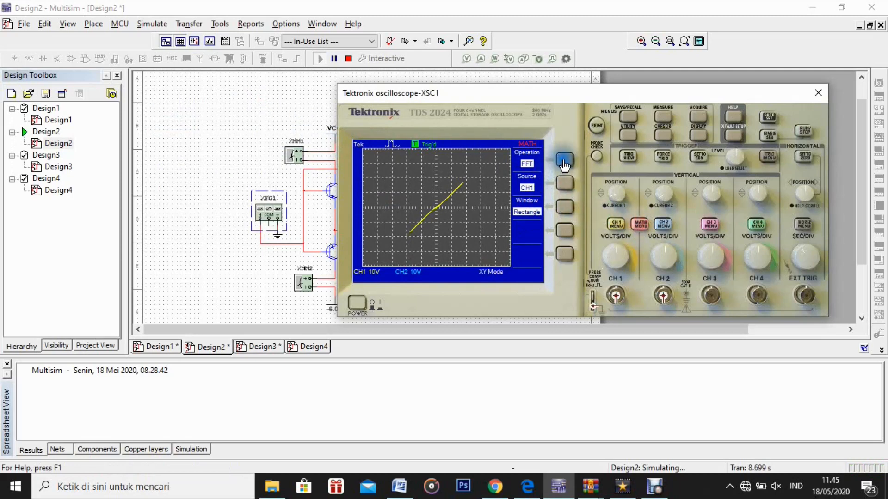
left_click(565, 163)
left_click(565, 162)
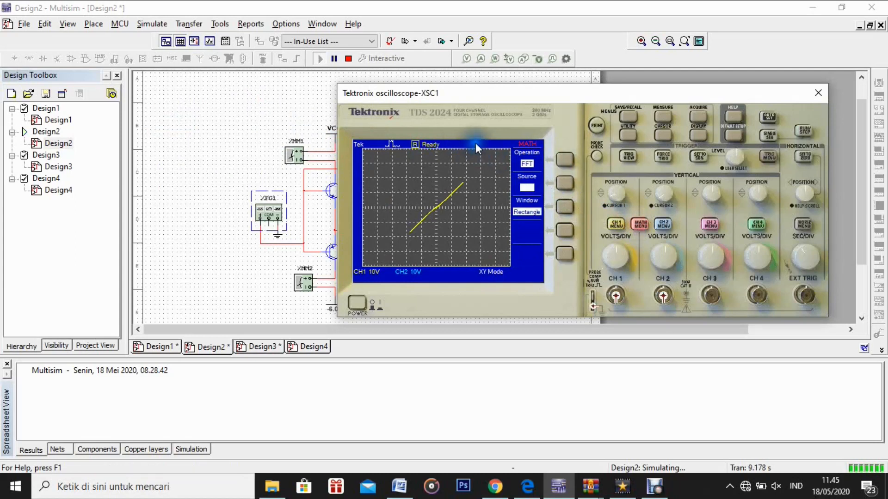
left_click(768, 121)
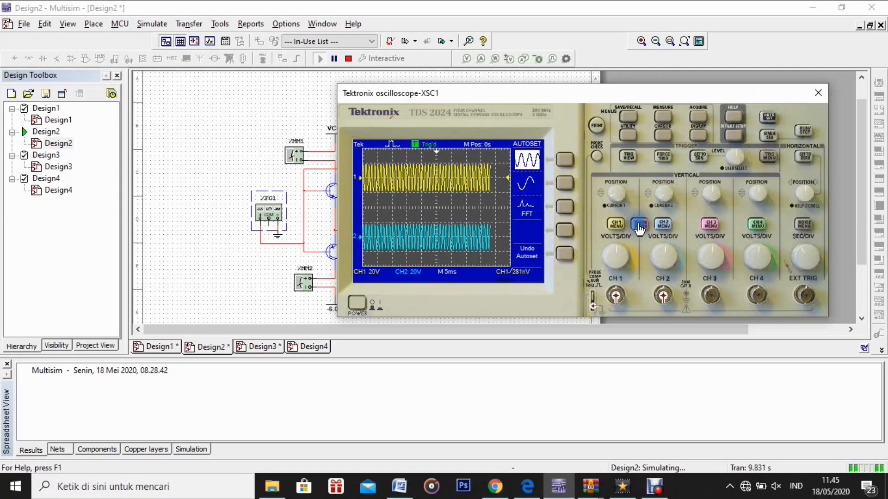
left_click(640, 225)
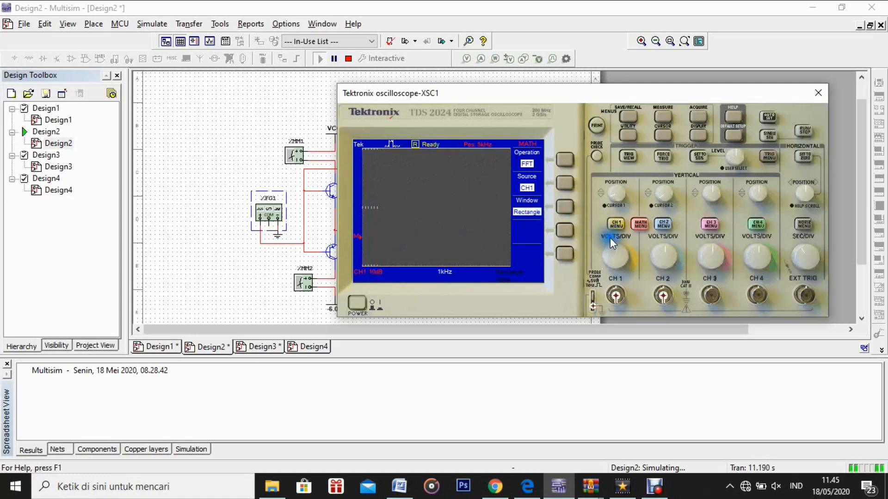
Step: Switch the FFT source to CH2 and raise the MATH trace to a vertical position of 0.2 divs
left_click(561, 187)
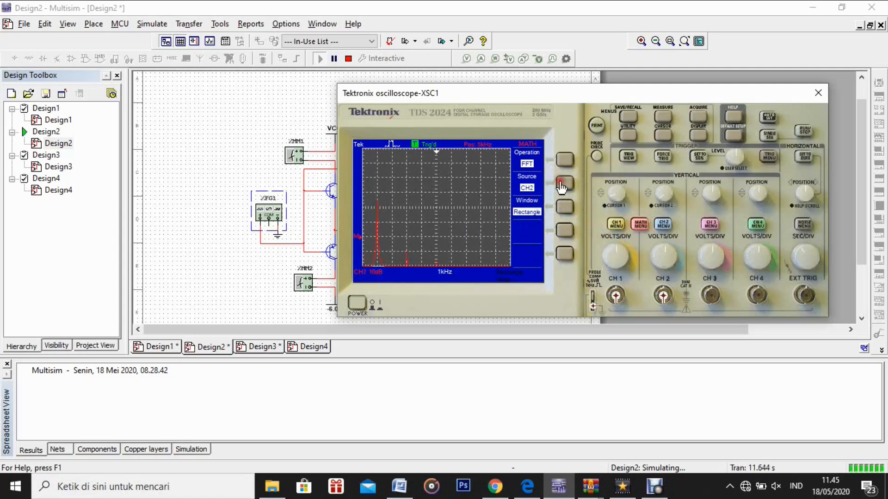
left_click(554, 188)
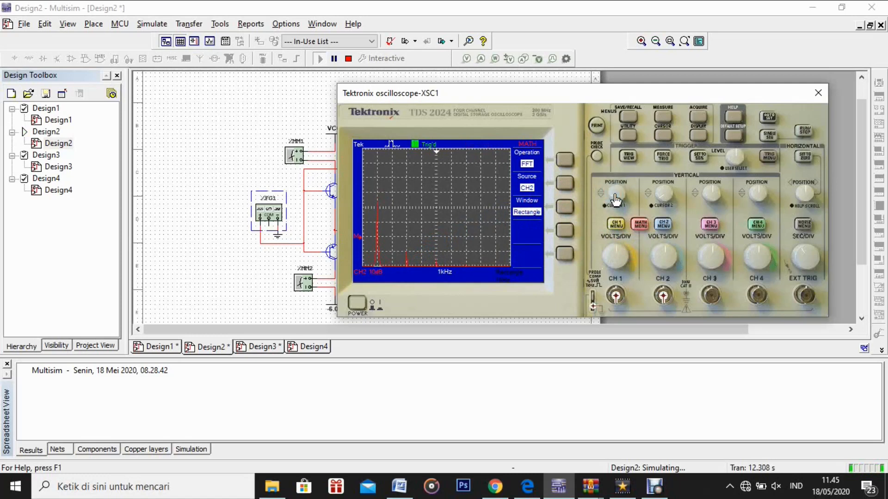
left_click(620, 201)
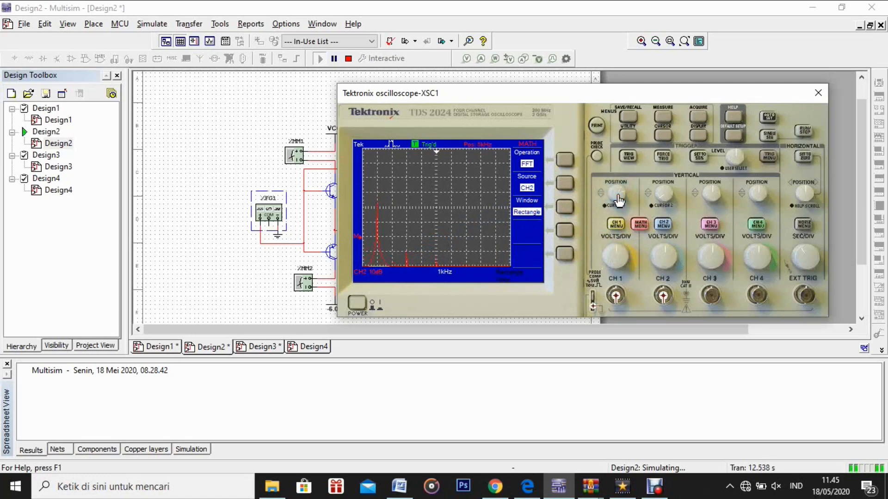
left_click(661, 199)
left_click_drag(661, 200, 660, 194)
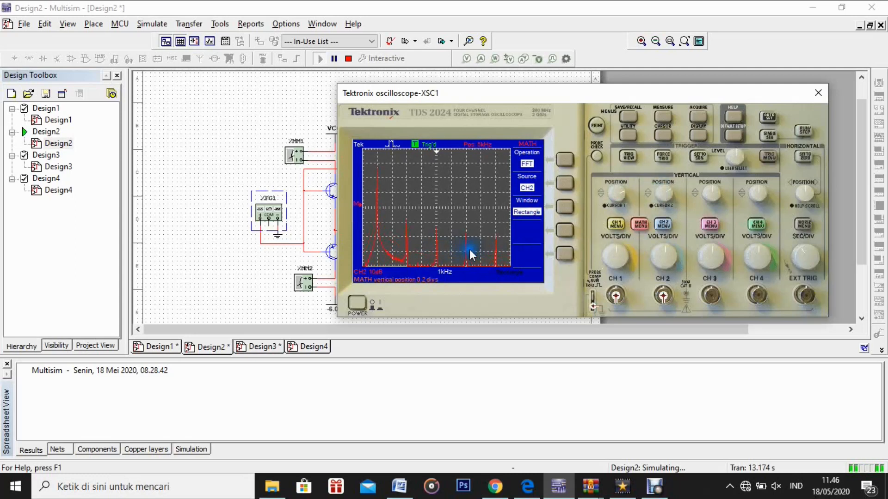
Step: Cycle the FFT source to CH1 and back to CH2 to compare the two spectra
left_click(562, 191)
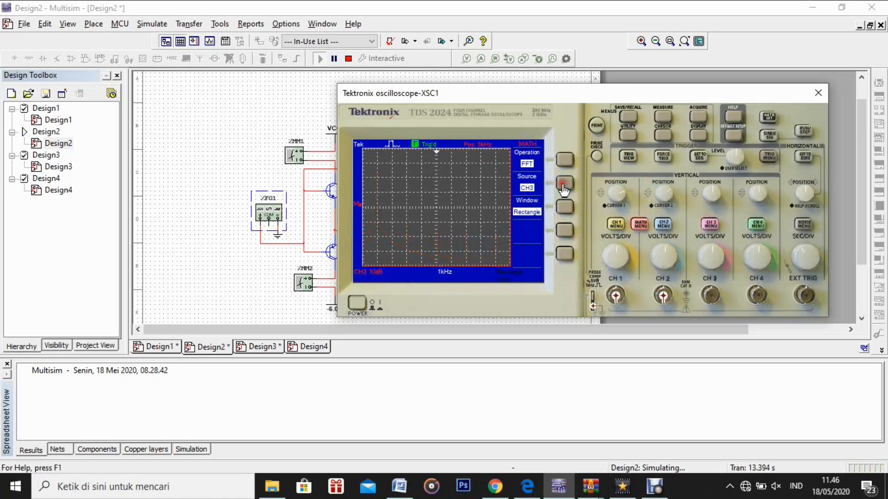
left_click(563, 190)
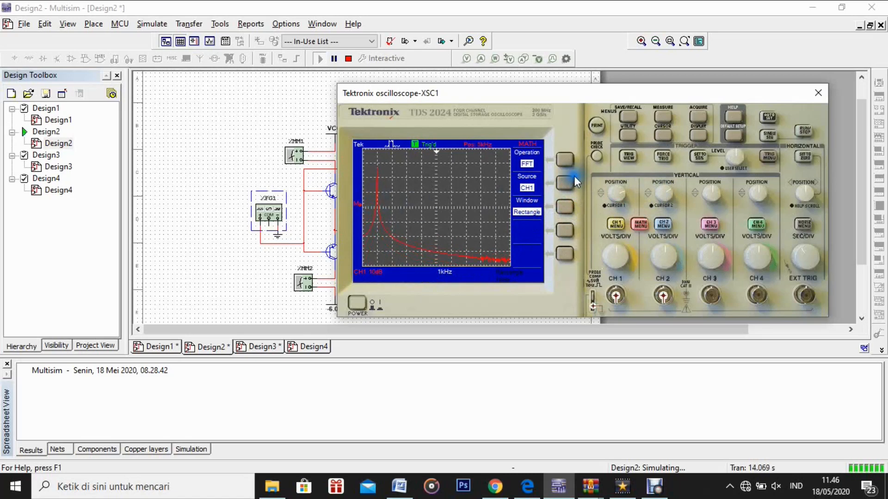
left_click(565, 185)
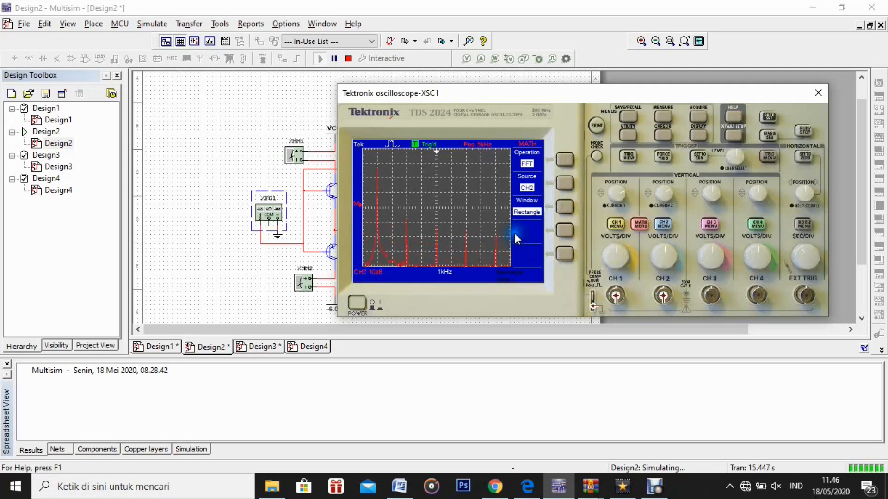
Step: Set XFG1's amplitude to 12 Vp and switch the FFT source to CH1 to compare the spectra
double_click(270, 214)
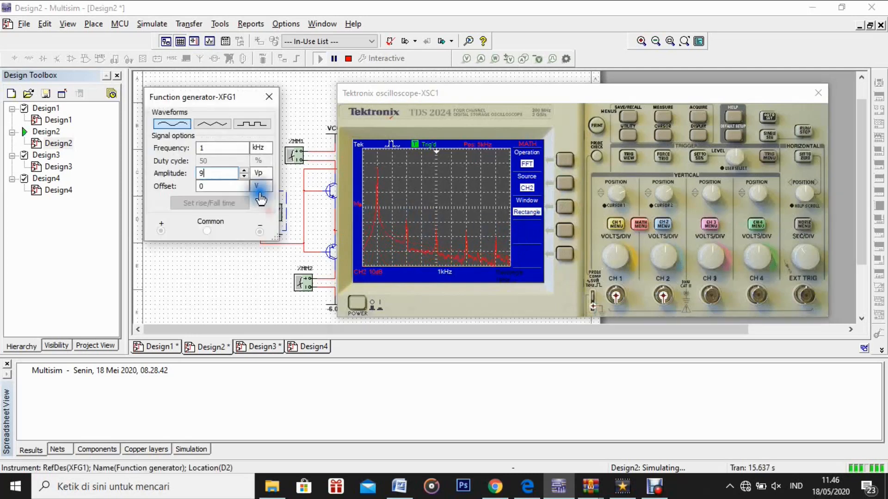
left_click(244, 171)
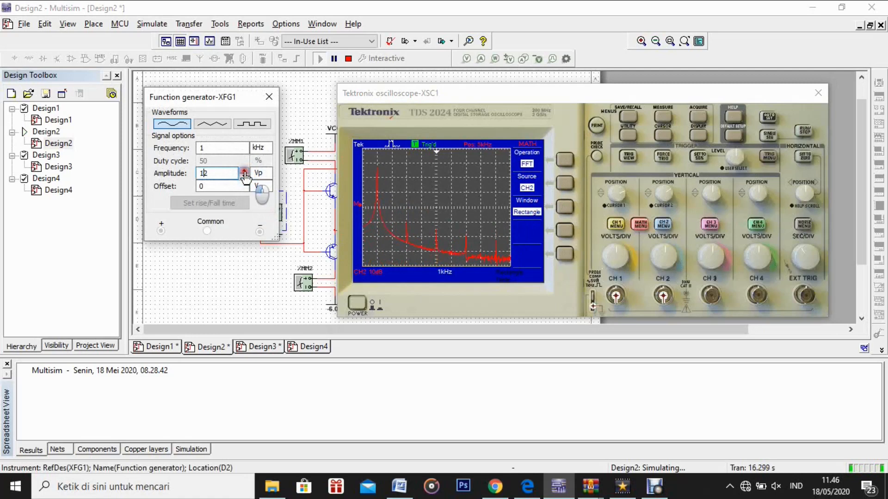
left_click(562, 184)
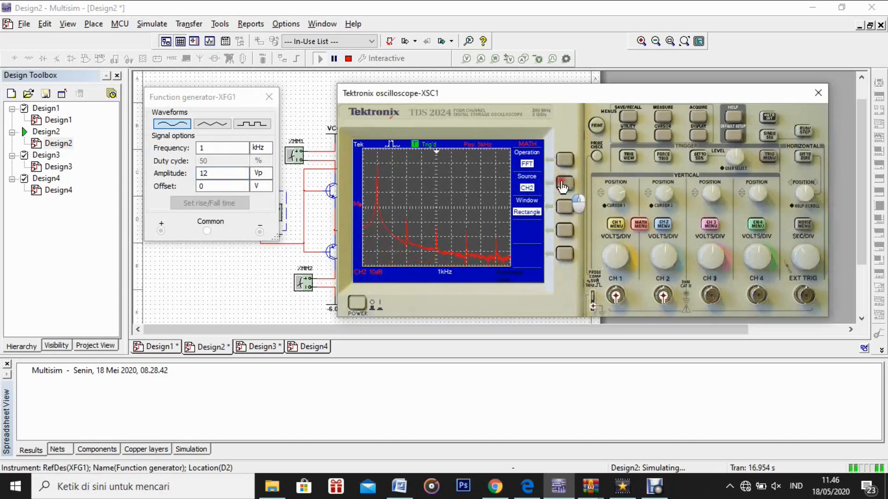
left_click(562, 184)
left_click(562, 184)
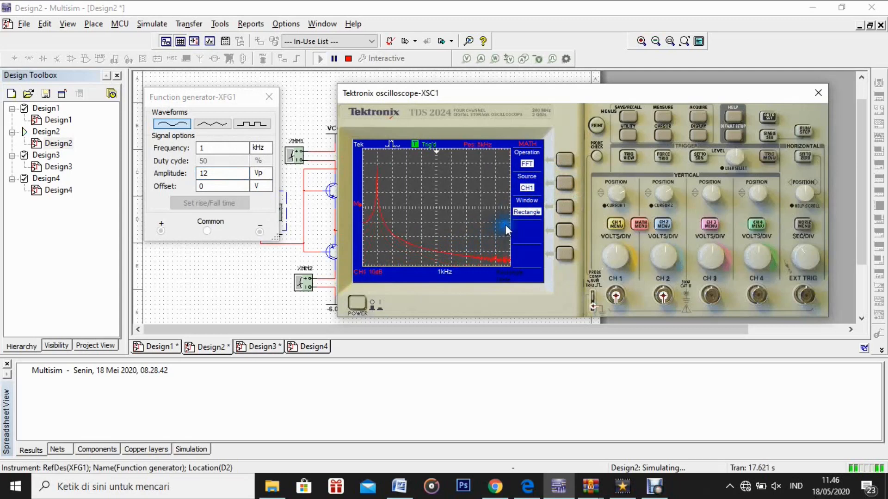
Step: Stop the Design2 simulation and close the function generator and oscilloscope windows
left_click(276, 96)
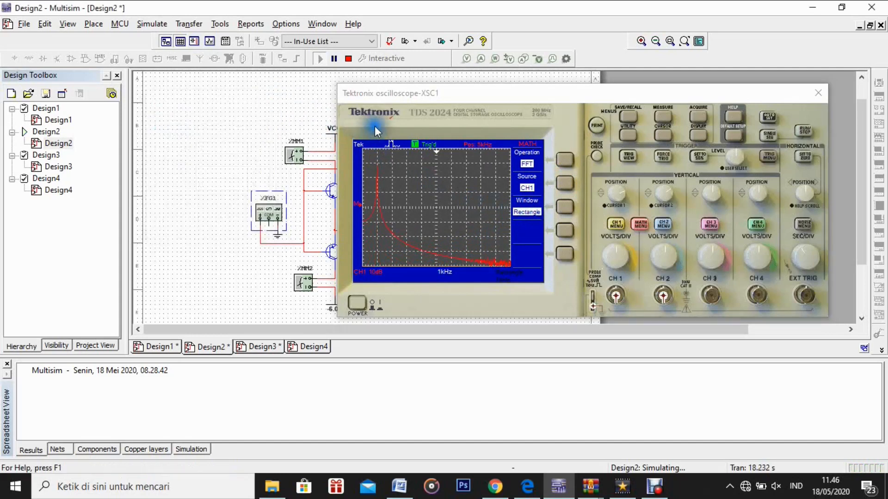
left_click(348, 58)
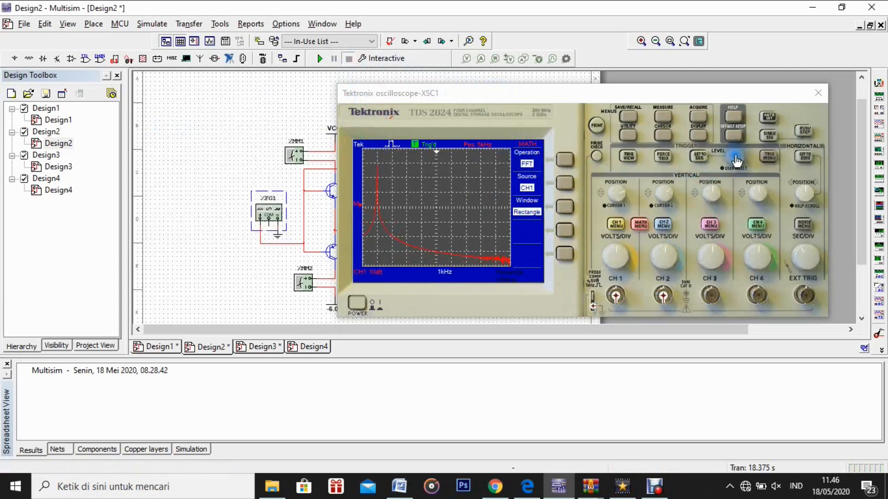
left_click(816, 94)
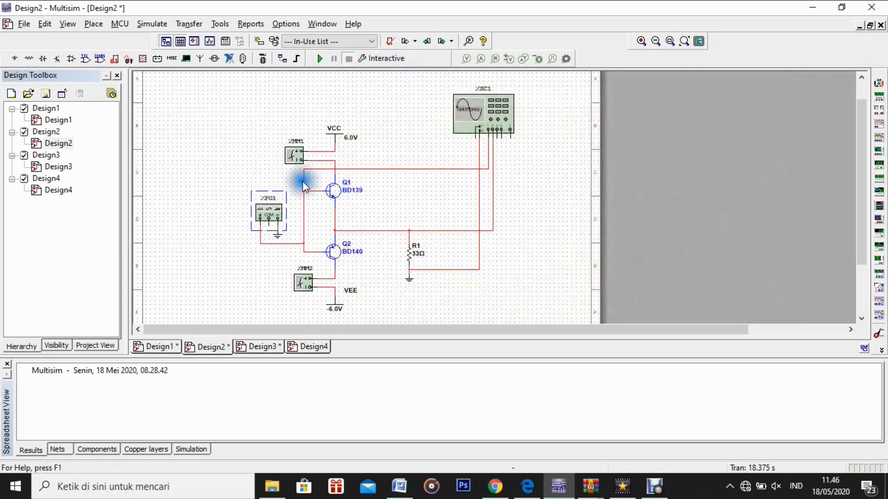
Step: Open the Design3 schematic and view the 741 op-amp push-pull circuit down to the VEE supply
left_click(51, 154)
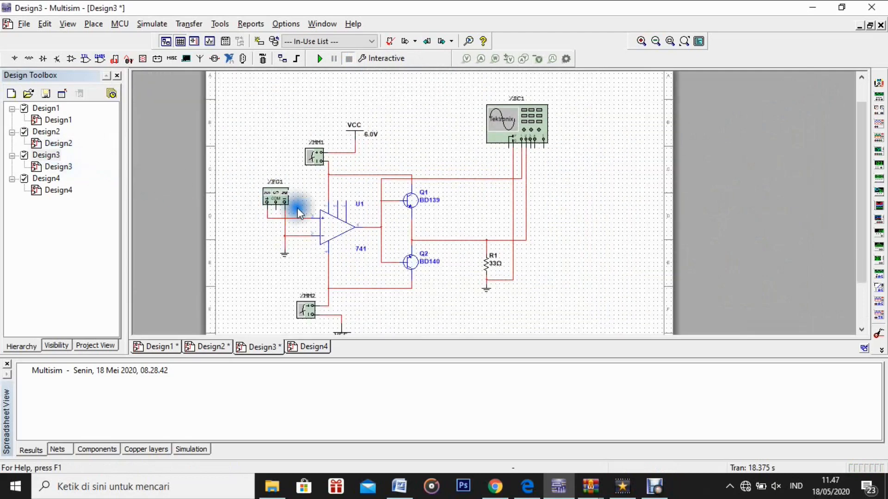
left_click_drag(863, 254, 864, 264)
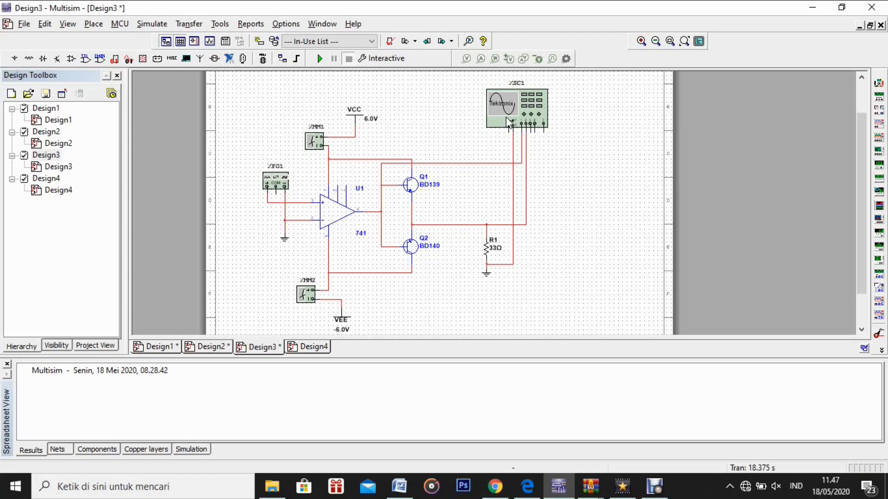
left_click(491, 115)
left_click(482, 131)
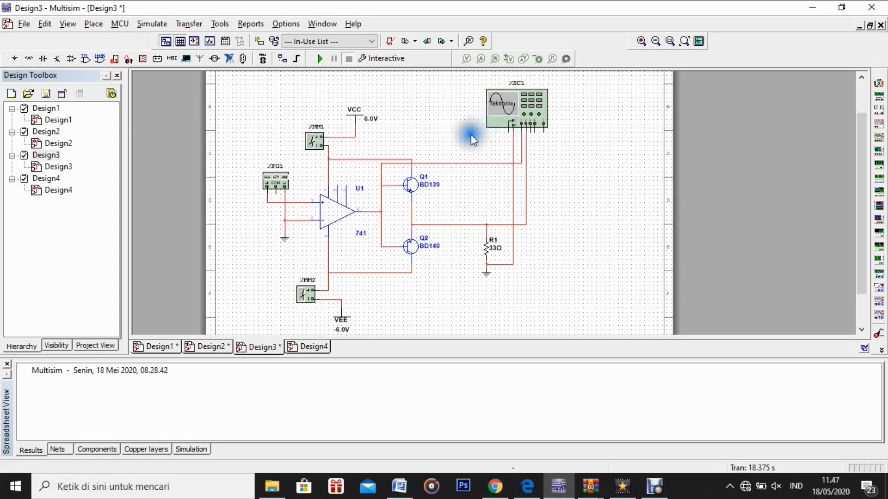
Step: Set XFG1's amplitude in Design3 to 2 Vp and start the simulation
double_click(276, 180)
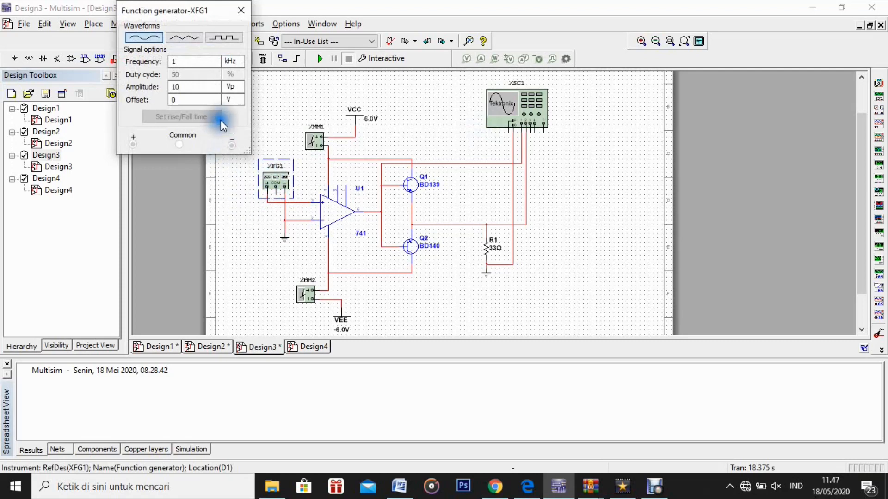
double_click(174, 87)
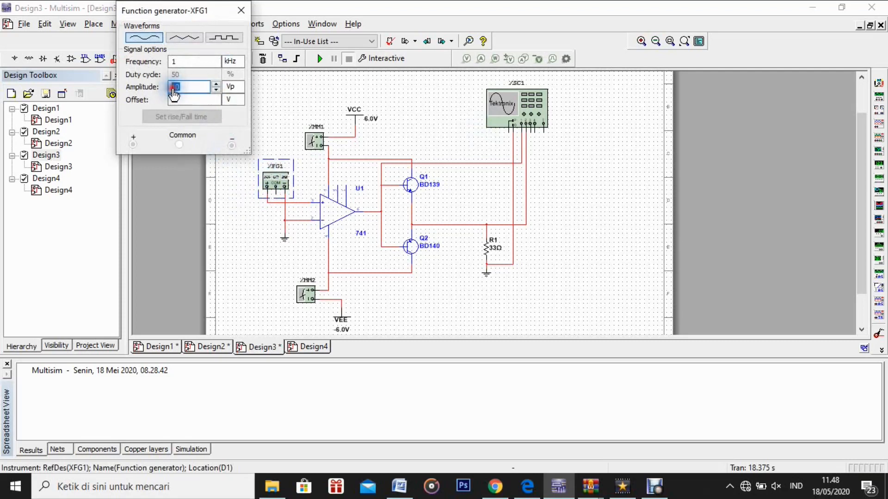
type("2")
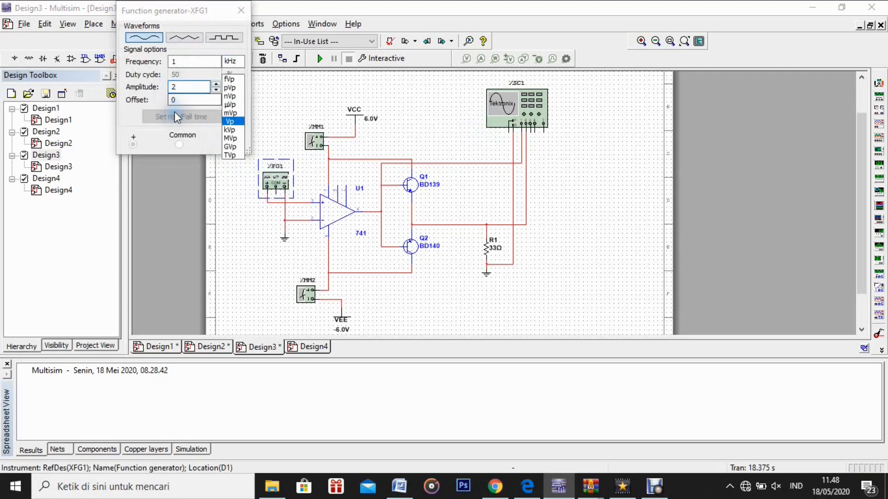
left_click(318, 59)
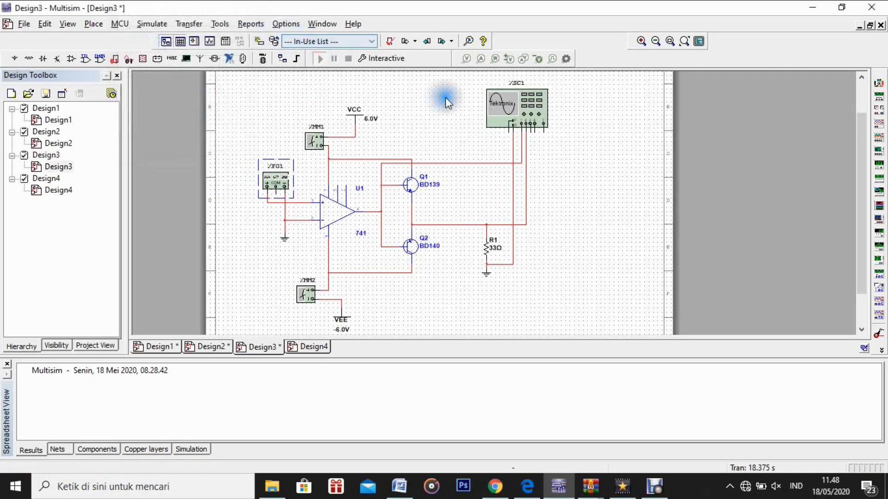
Step: Open oscilloscope XSC1, move its window clear of the function generator, and autoset it
double_click(529, 111)
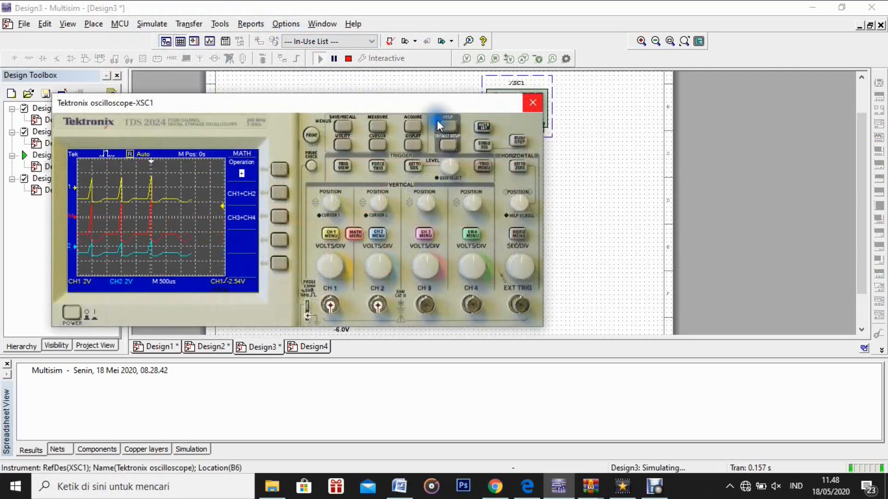
left_click_drag(343, 104, 683, 110)
left_click(786, 156)
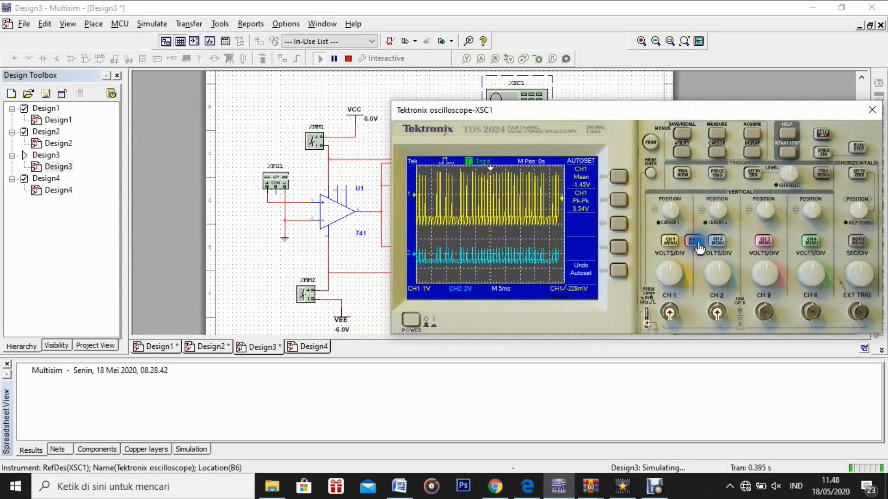
Step: Set CH1 and CH2 to 2 V per division and the time base to 500 us per division
left_click(664, 275)
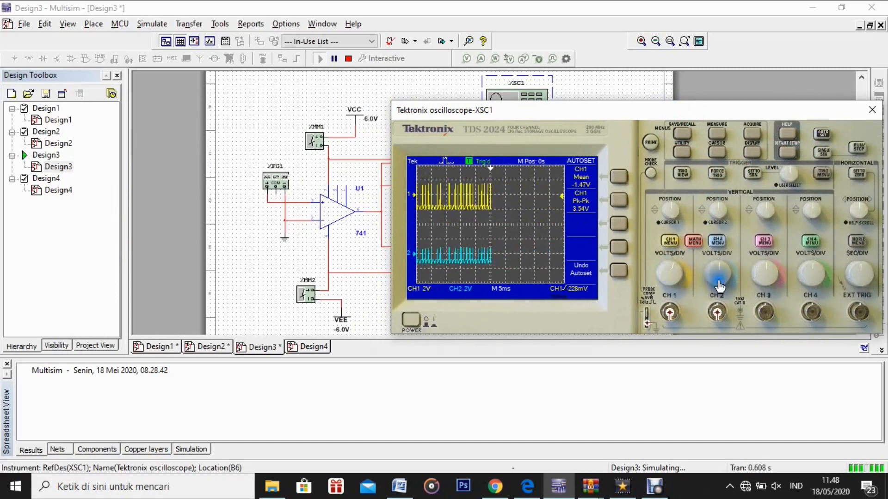
left_click(859, 281)
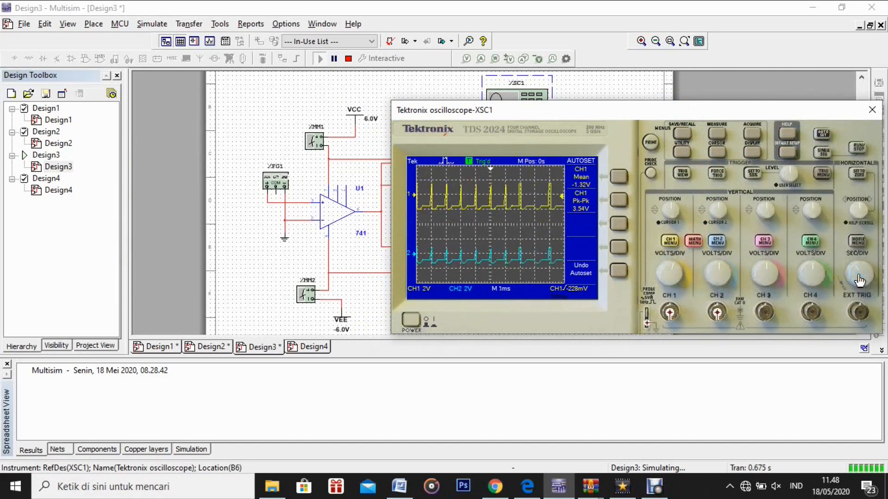
left_click(665, 273)
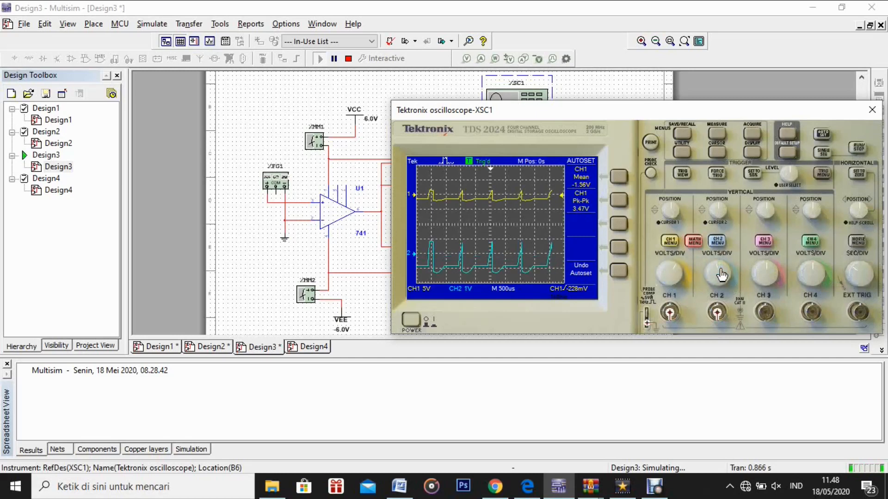
left_click(669, 274)
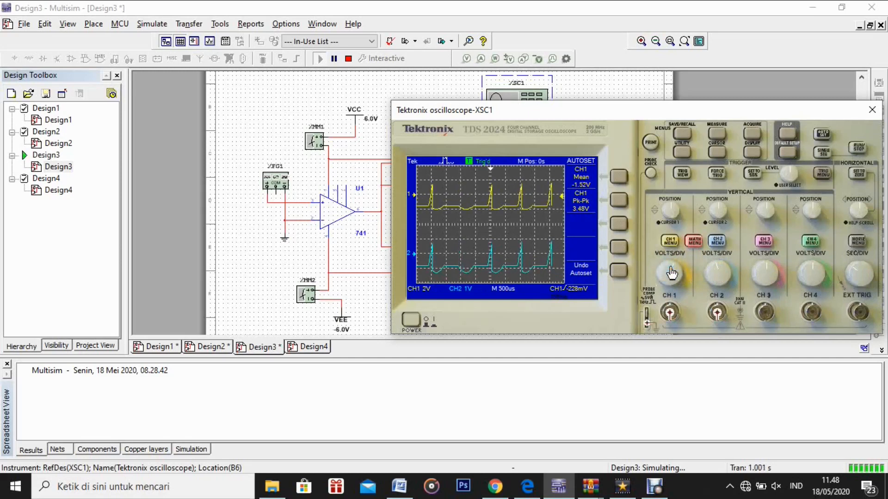
left_click(700, 266)
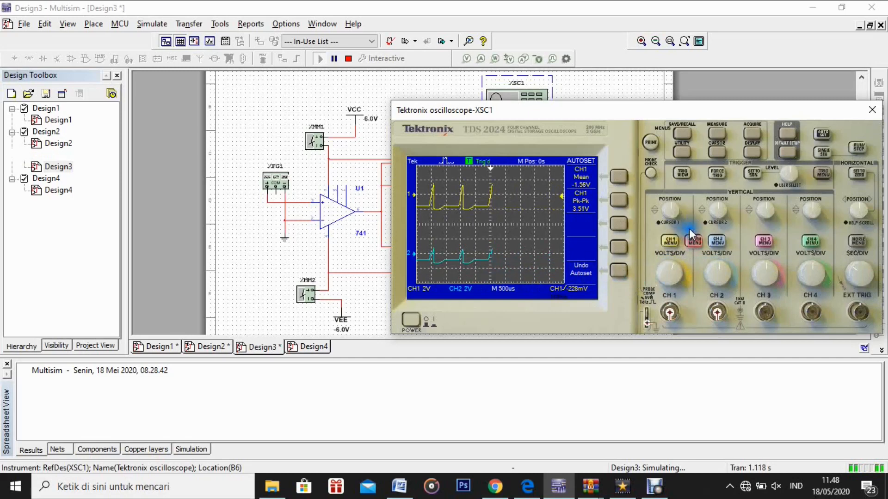
Step: Set CH1's vertical position to 0 divs and overlay the CH2 trace on the same centre line
left_click(670, 241)
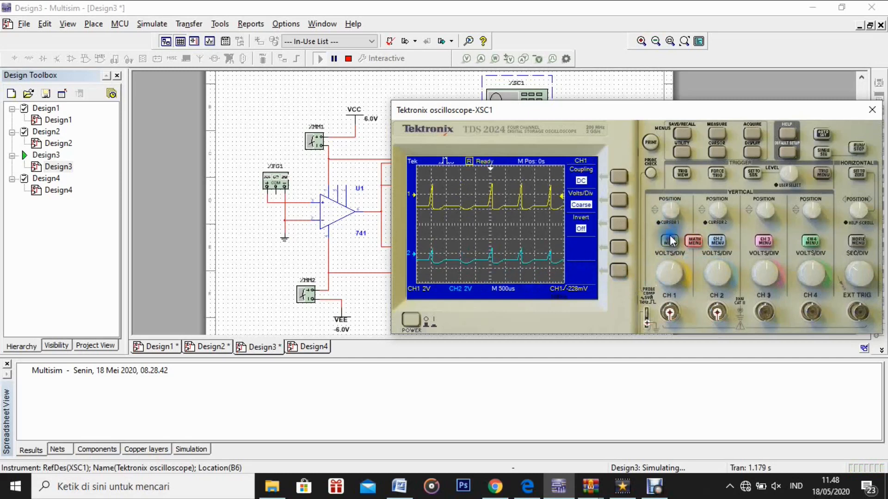
left_click_drag(669, 222, 669, 216)
scroll(672, 217, "down", 1)
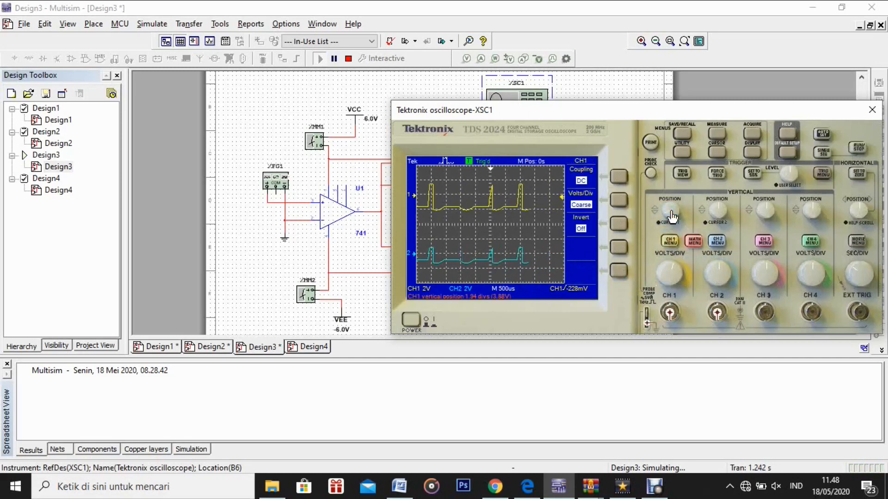
scroll(672, 216, "down", 10)
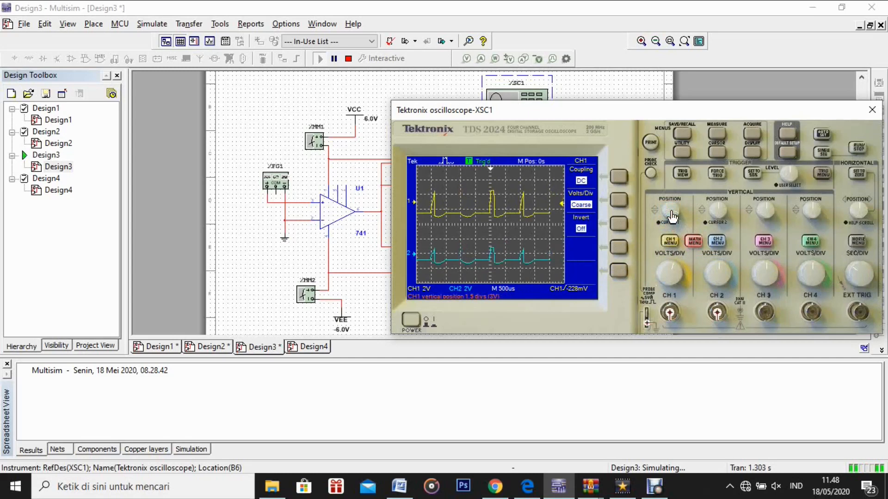
scroll(672, 217, "down", 4)
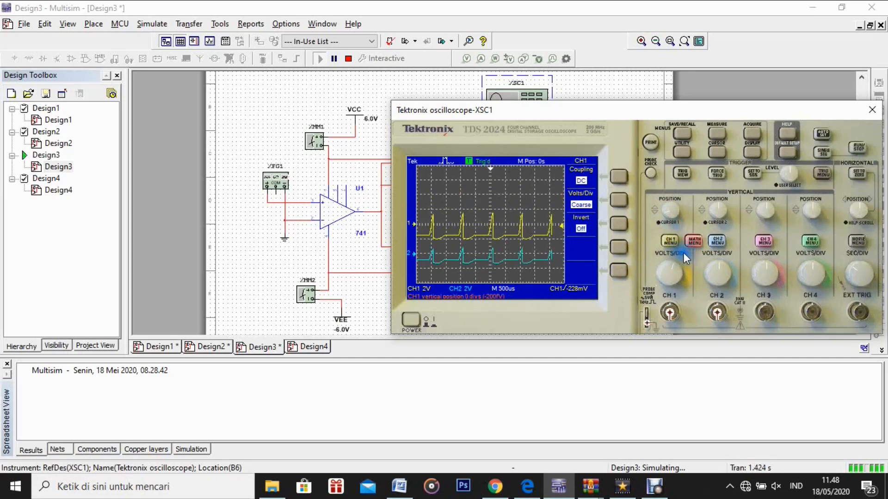
scroll(718, 217, "down", 5)
scroll(718, 216, "up", 8)
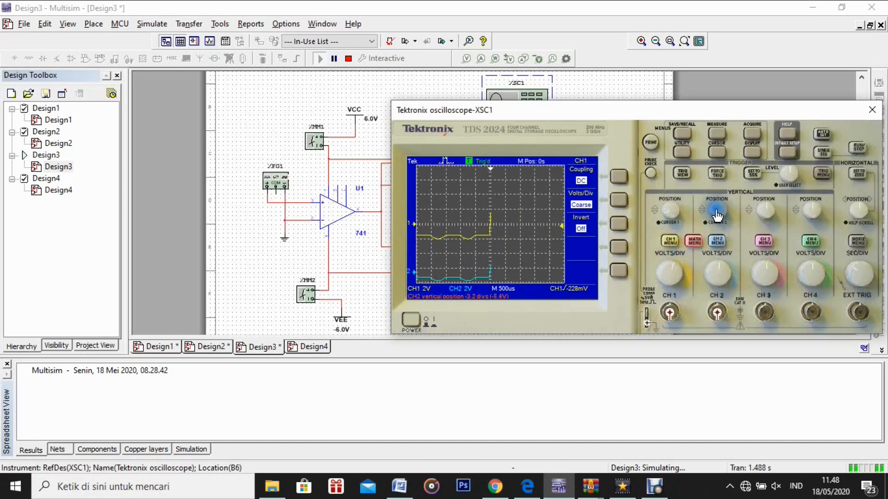
scroll(717, 214, "up", 7)
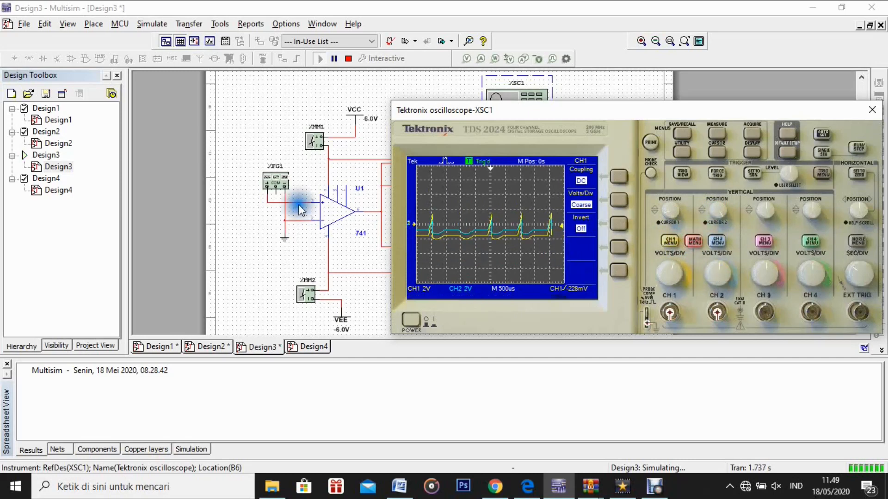
Step: Set the amplitude of function generator XFG1 to 10 Vp while the simulation runs
double_click(278, 184)
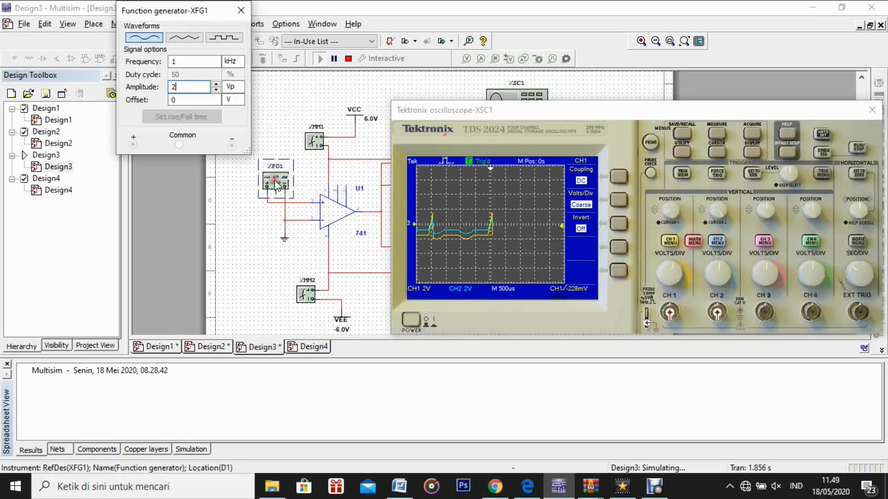
left_click(215, 84)
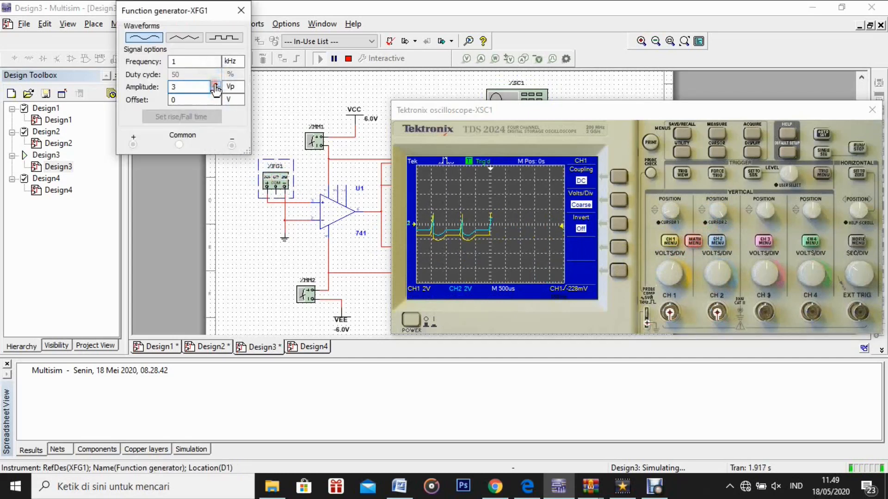
left_click(216, 85)
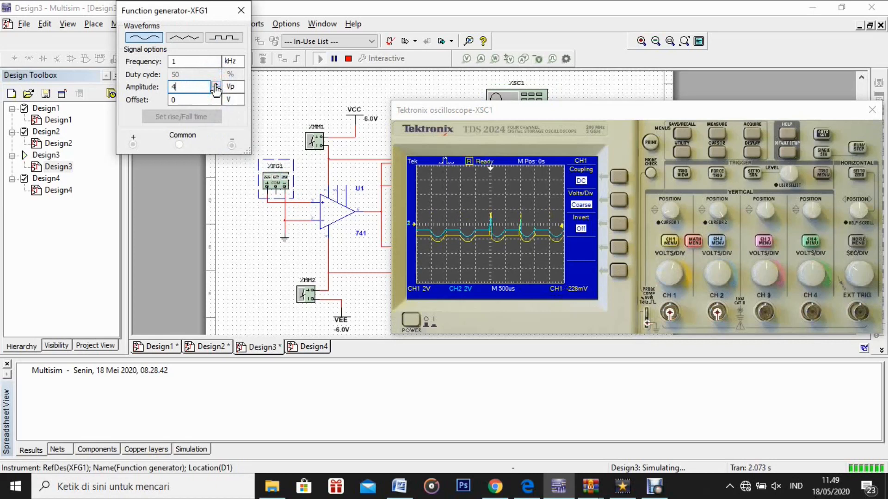
left_click(183, 87)
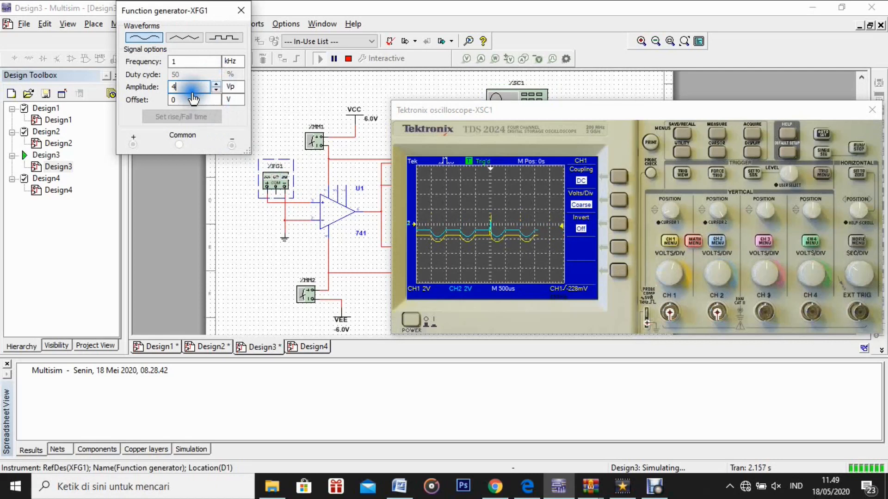
double_click(174, 92)
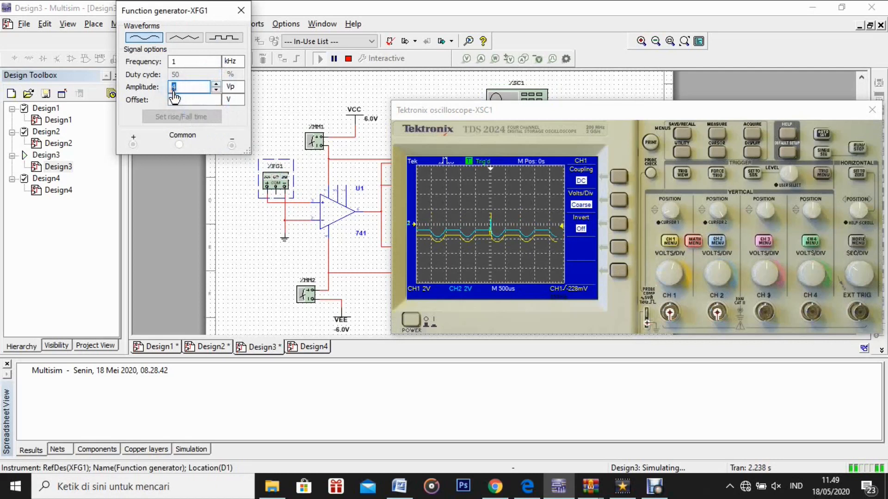
type("10")
left_click(238, 87)
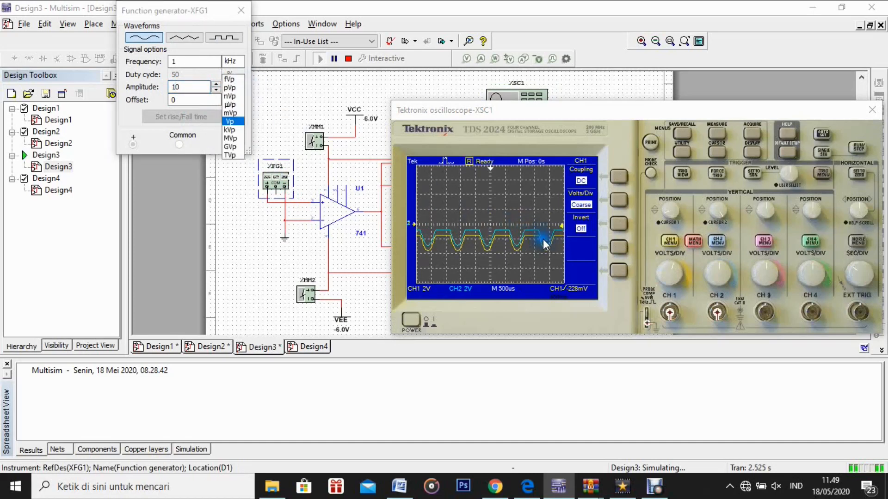
Step: Adjust the oscilloscope's vertical scales to 500 mV per division for CH1 and 2 V per division for CH2
left_click(669, 267)
left_click(669, 266)
left_click(668, 262)
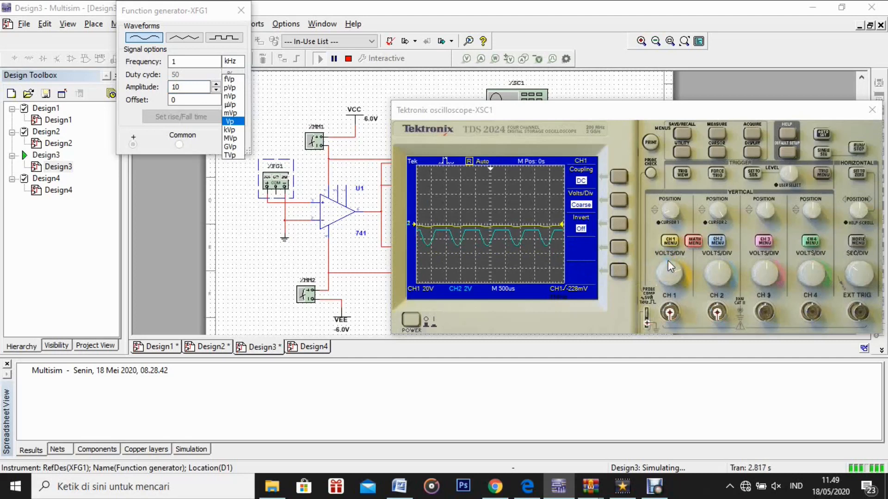
left_click(670, 273)
scroll(671, 274, "down", 6)
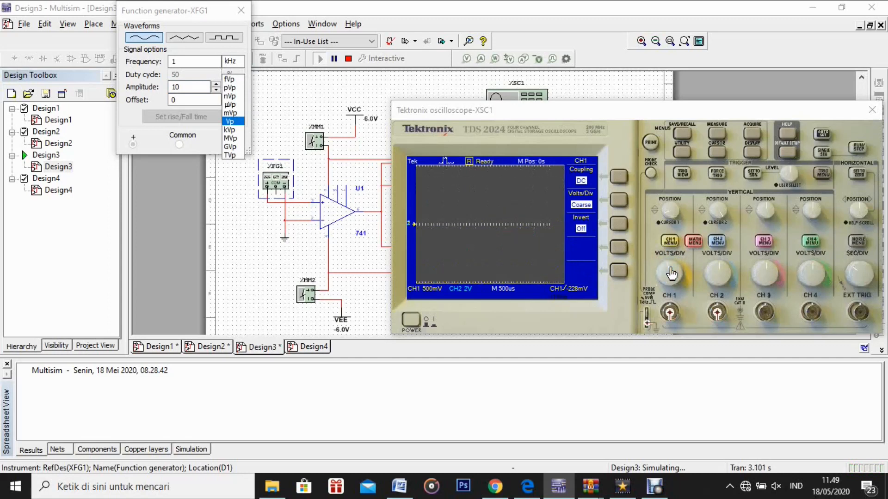
scroll(719, 271, "up", 3)
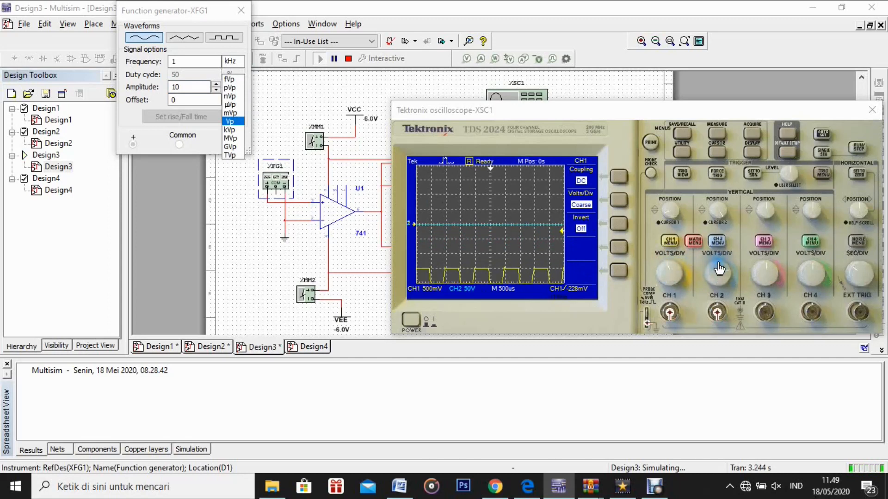
scroll(719, 271, "down", 3)
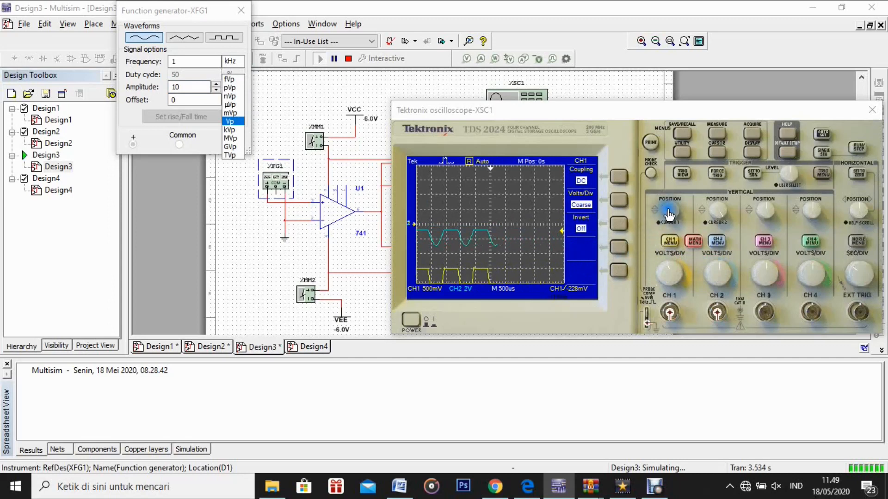
Step: Raise the CH1 trace to a vertical position of 4.2 divs
scroll(669, 215, "up", 5)
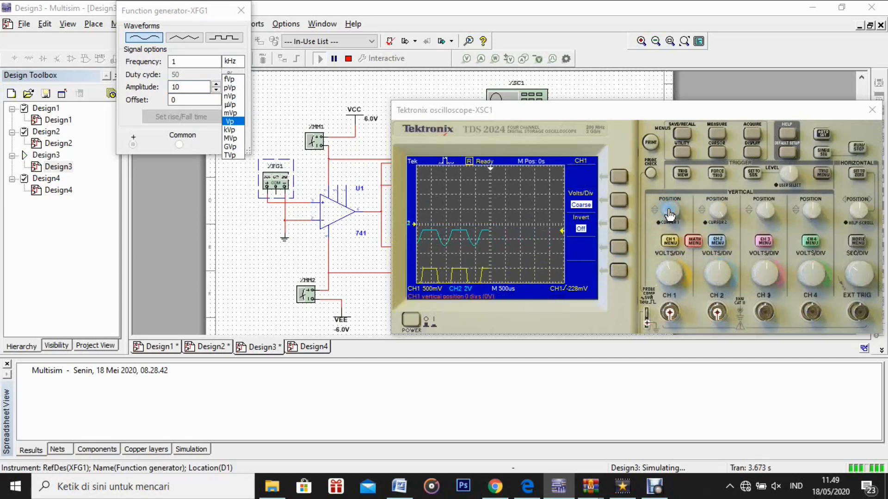
scroll(669, 215, "up", 10)
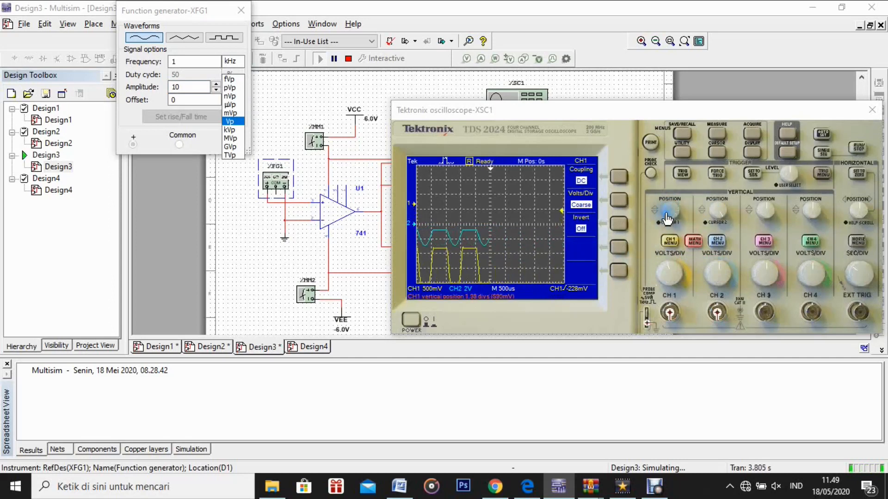
scroll(669, 215, "up", 3)
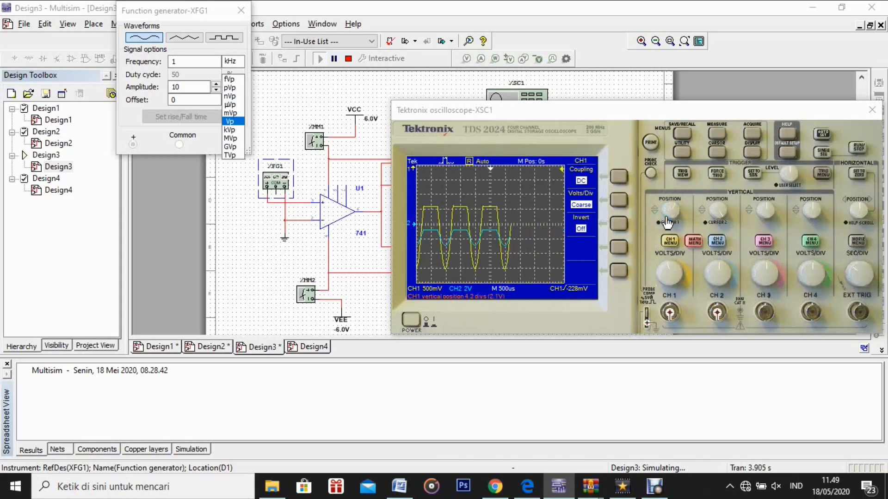
Step: Set CH2 to 500 mV per division and raise its trace until it overlays the CH1 waveform
left_click_drag(716, 219, 717, 218)
scroll(717, 218, "up", 3)
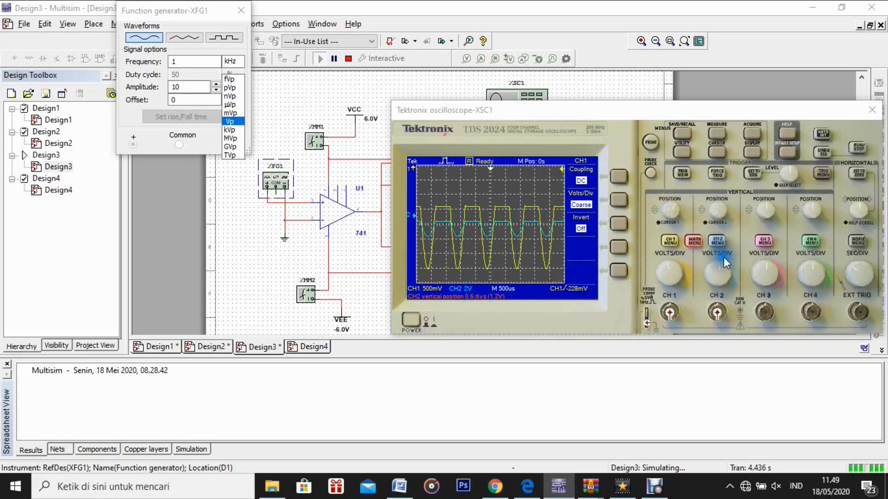
scroll(716, 272, "up", 2)
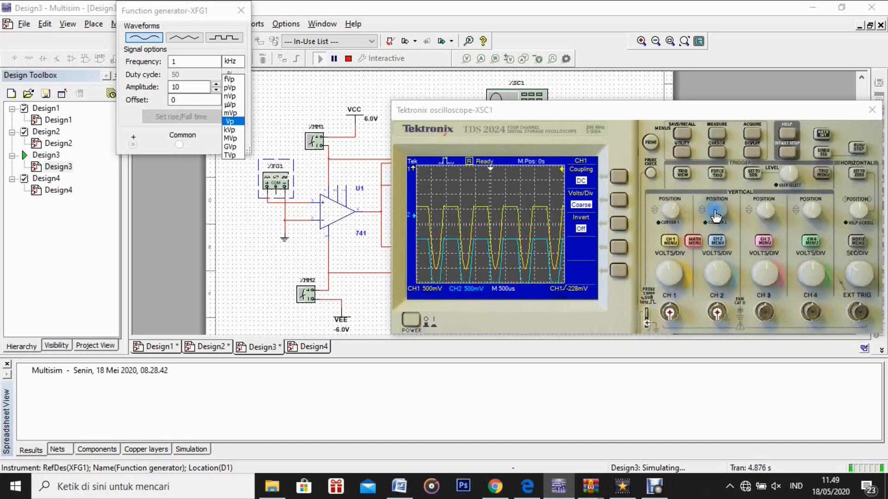
scroll(716, 216, "down", 1)
scroll(717, 214, "down", 2)
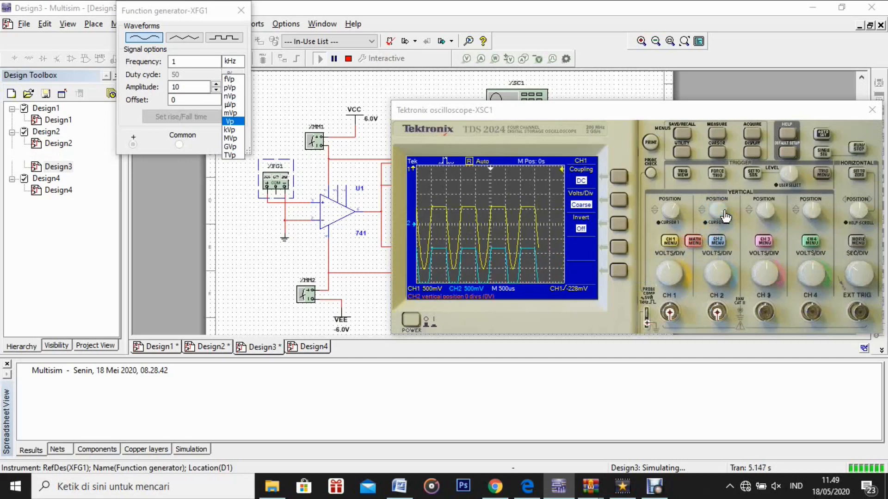
scroll(725, 216, "up", 2)
scroll(725, 216, "up", 5)
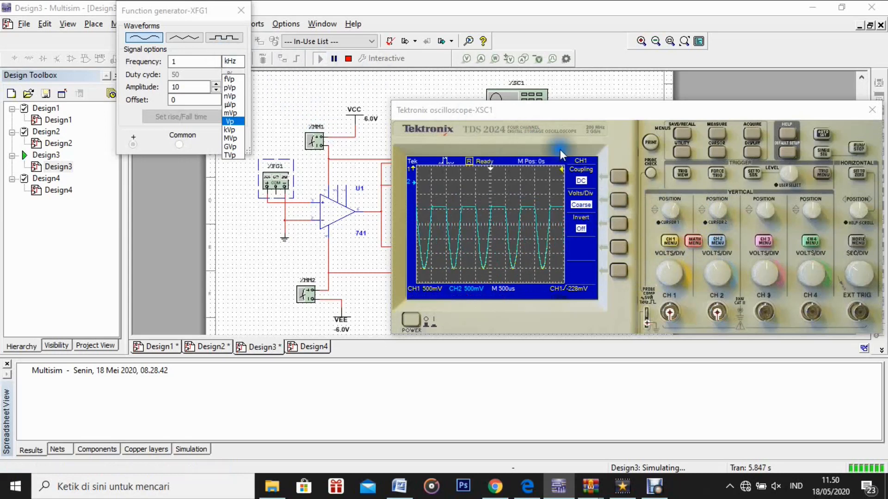
Step: Switch the oscilloscope display to XY format to view the transfer curve, and return it to YT format
left_click(743, 154)
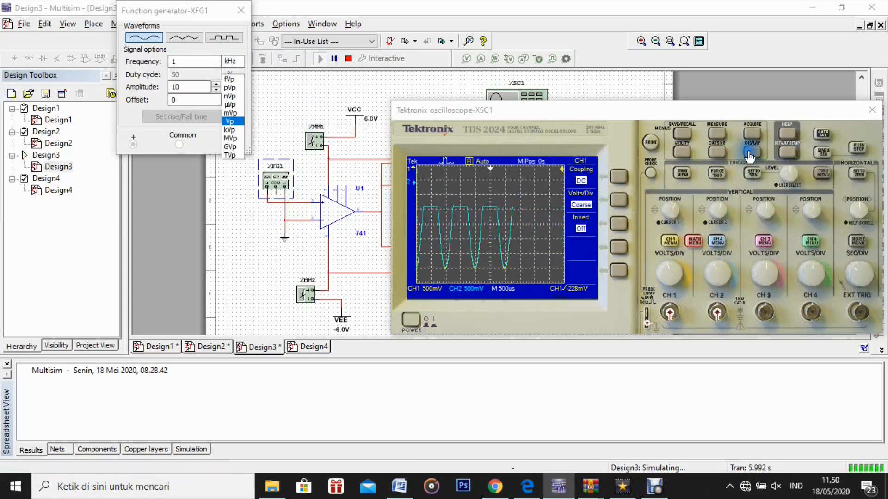
left_click(743, 154)
left_click(743, 154)
left_click(745, 158)
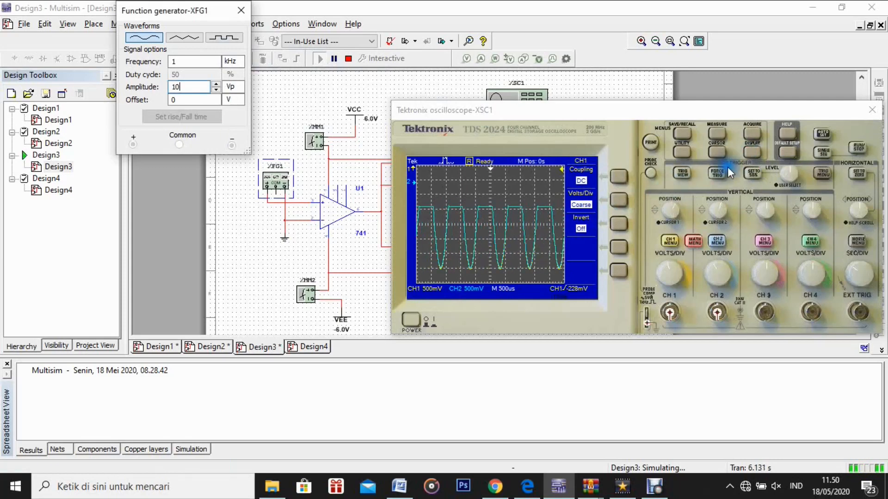
left_click(619, 201)
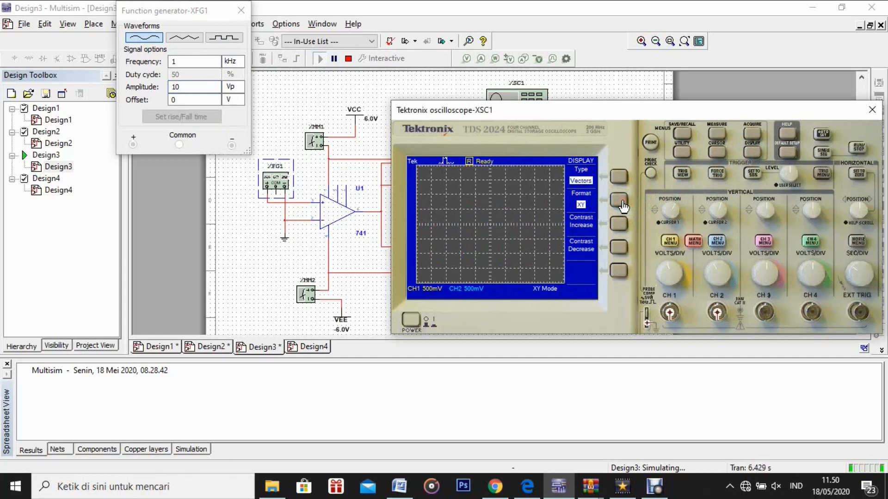
left_click(620, 201)
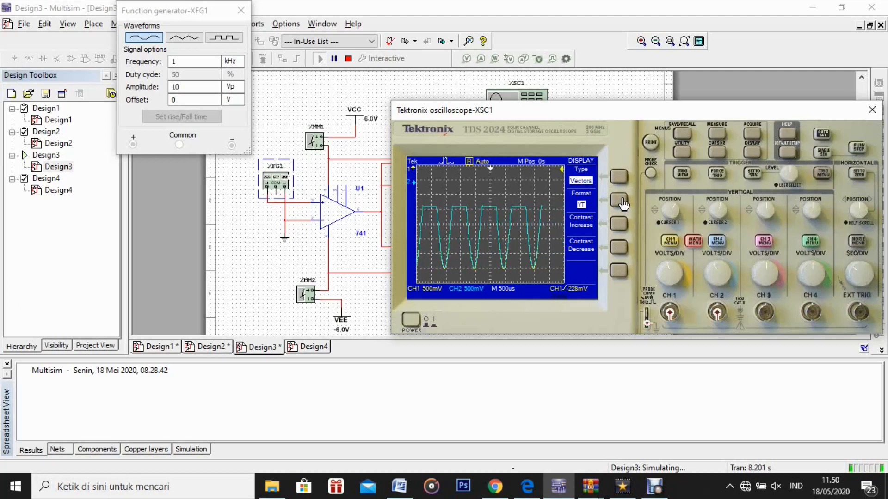
left_click(620, 202)
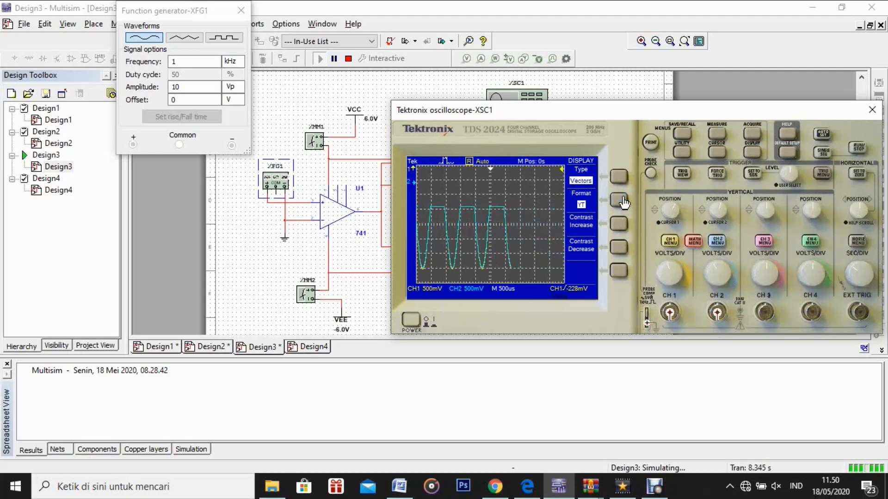
left_click(619, 233)
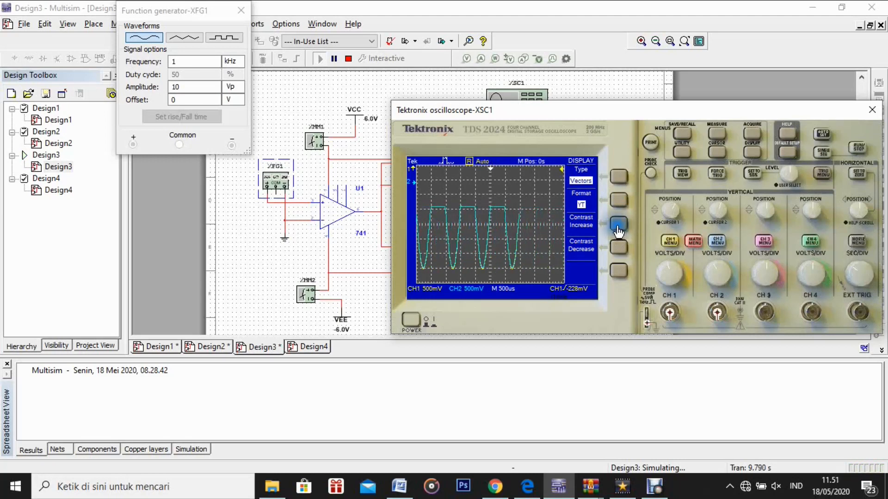
Step: Display the FFT of CH1 at a MATH vertical position of 0.2 divs and change the FFT source
left_click(693, 241)
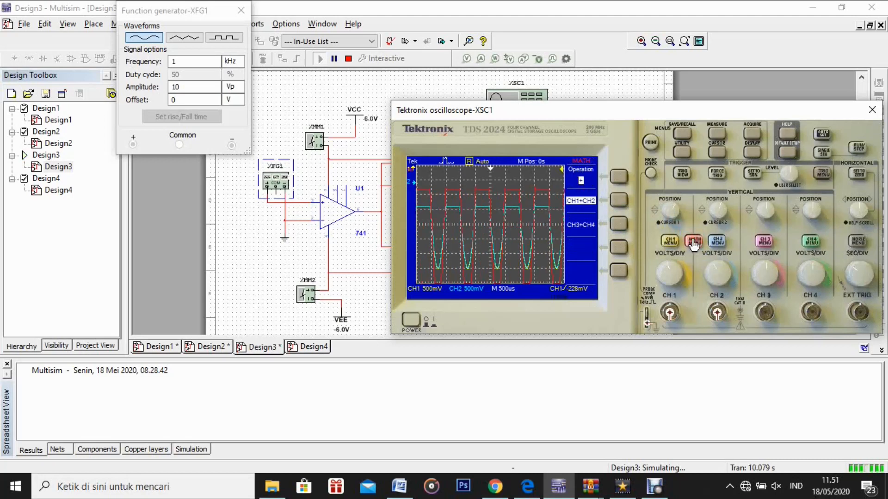
left_click(620, 177)
left_click(619, 184)
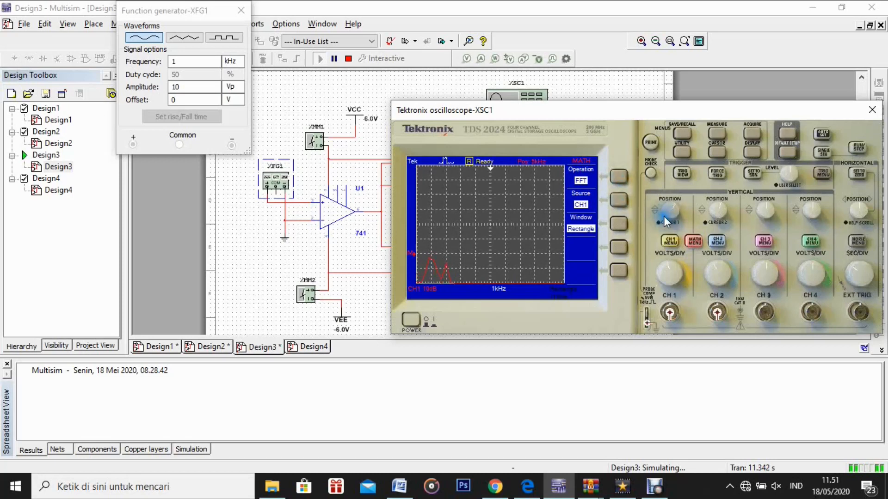
scroll(671, 216, "down", 2)
scroll(668, 212, "up", 3)
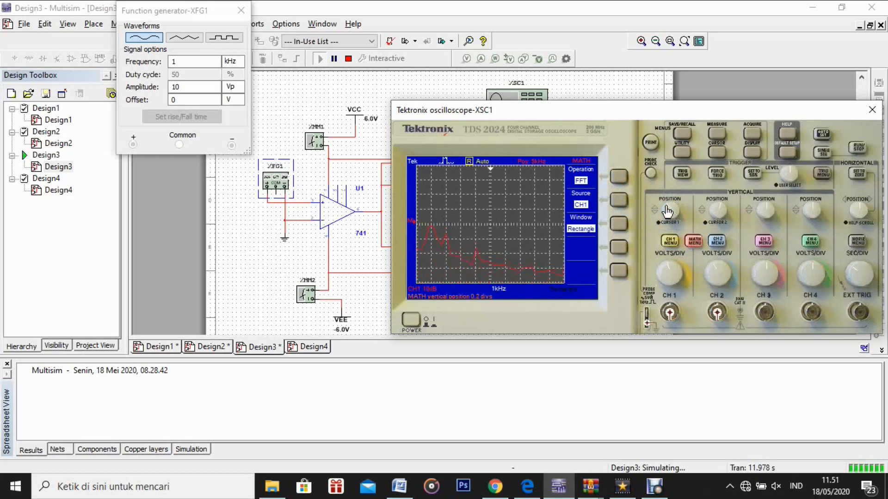
left_click(619, 200)
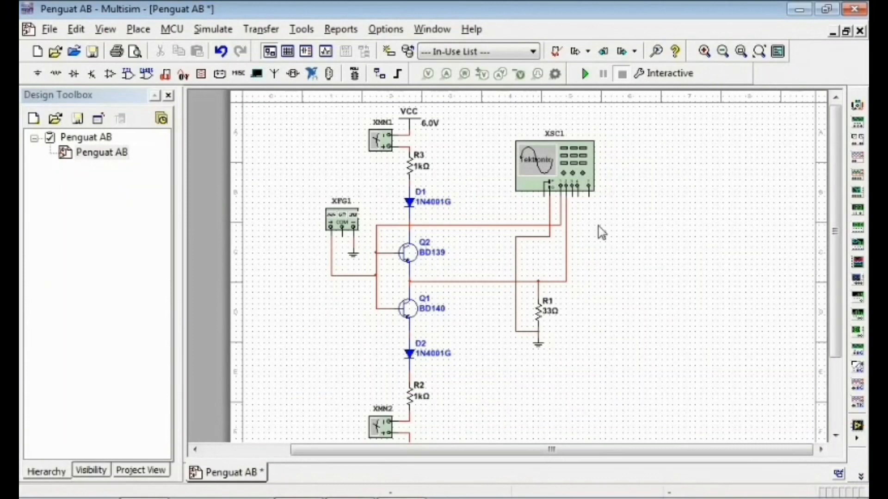
Step: Examine the Penguat AB schematic from the VCC supply down to VEE, including its diodes, transistors, load and instrument connections
mouse_move(831, 214)
left_mouse_down()
mouse_move(832, 257)
mouse_move(832, 216)
left_mouse_up()
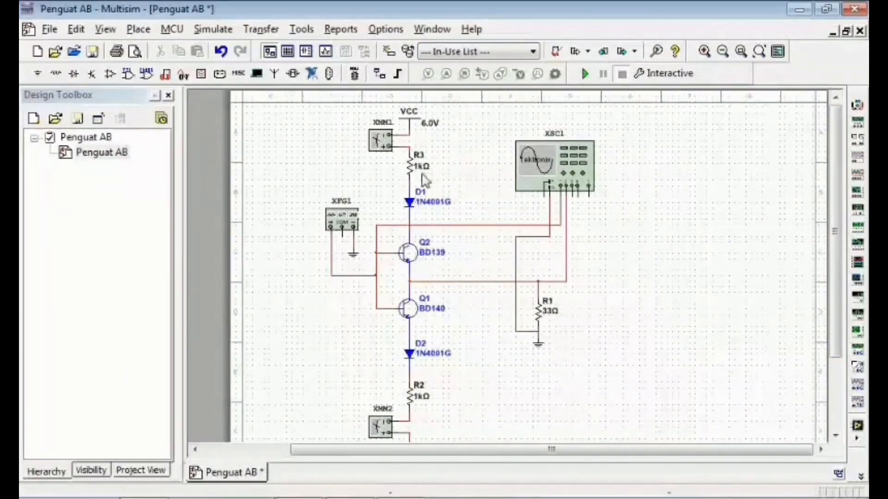
mouse_move(838, 300)
left_mouse_down()
mouse_move(832, 341)
mouse_move(831, 286)
left_mouse_up()
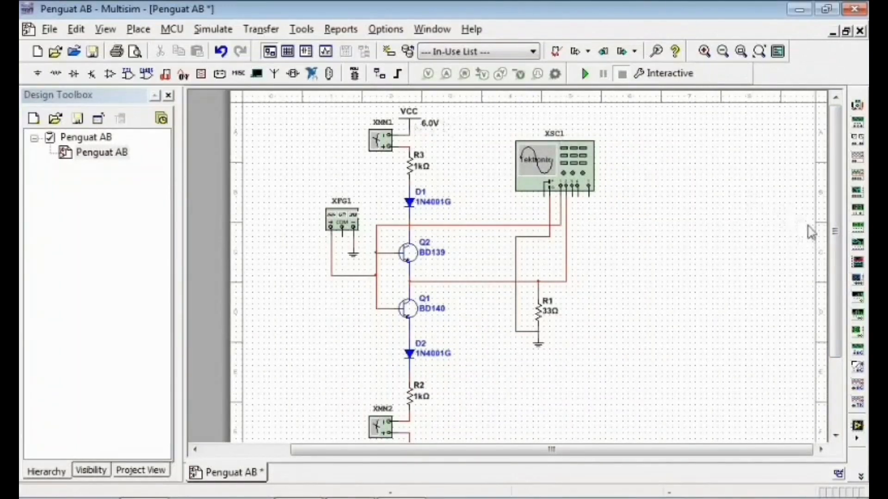
left_click_drag(834, 252, 834, 309)
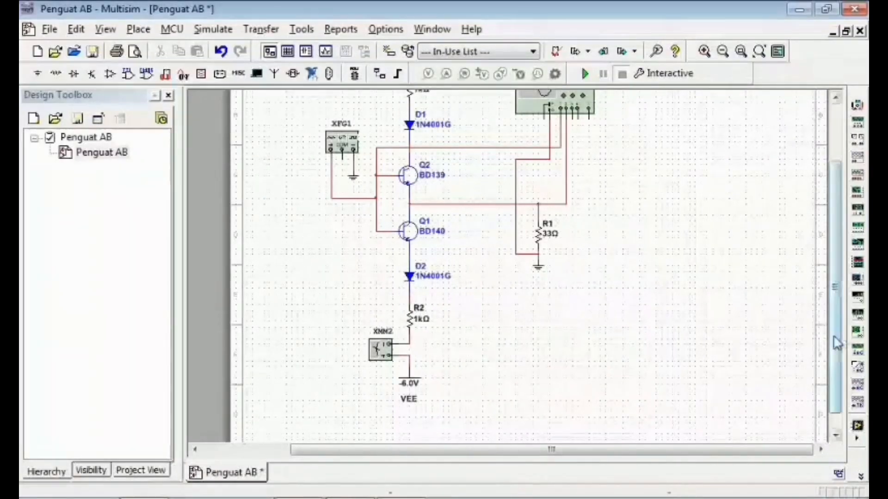
scroll(838, 343, "up", 3)
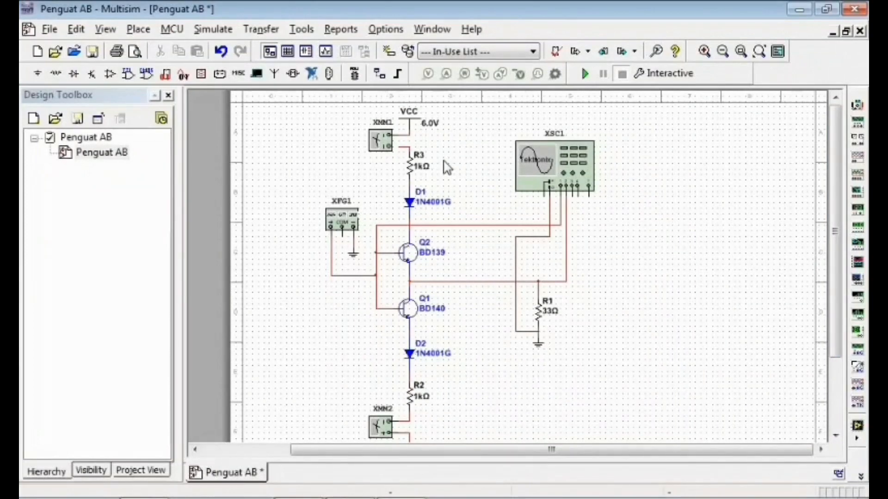
scroll(832, 252, "down", 2)
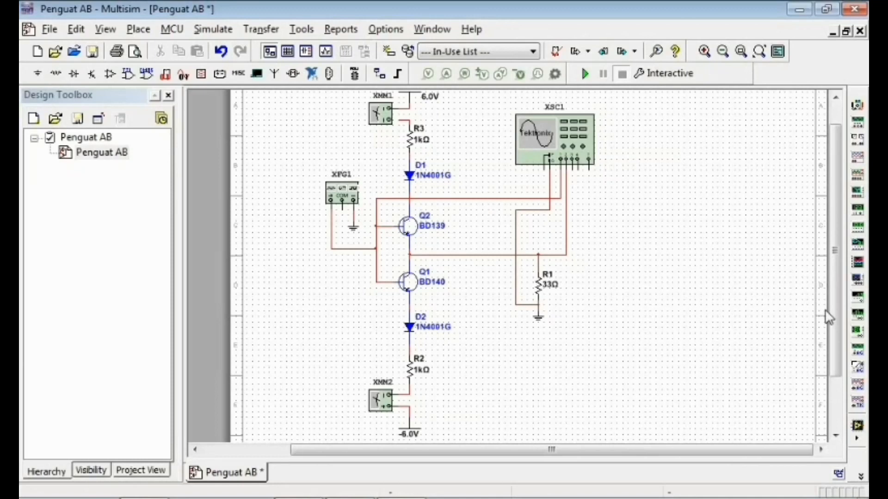
left_click_drag(835, 314, 836, 294)
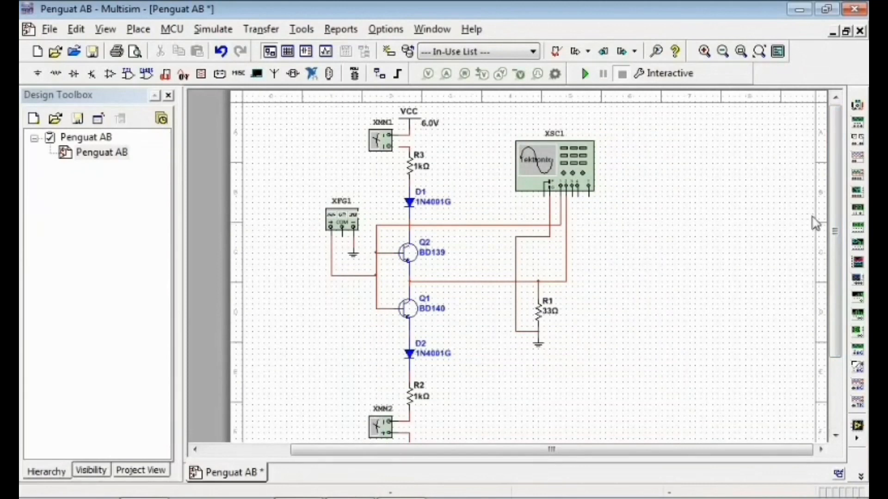
left_click_drag(832, 235, 833, 306)
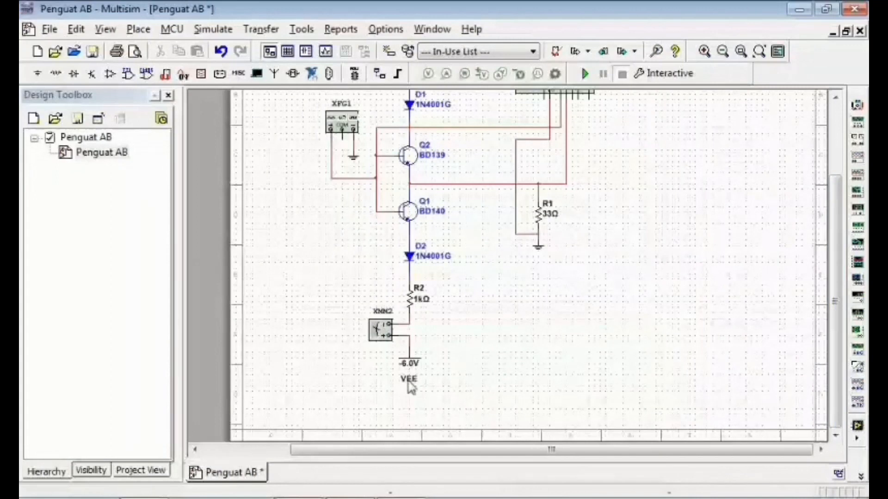
left_click_drag(834, 379, 834, 311)
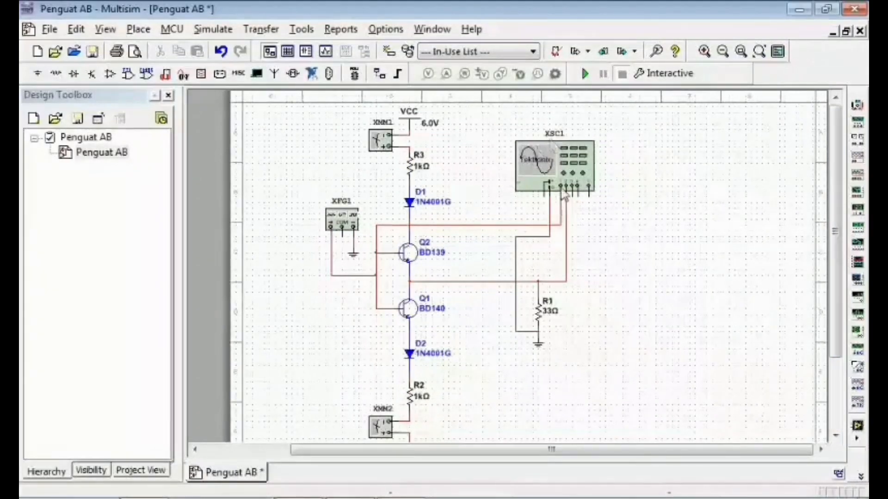
Step: Run the simulation and separate the oscilloscope traces, raising CH1 above the centre line and lowering CH2 below it
mouse_move(833, 301)
left_mouse_down()
mouse_move(838, 357)
mouse_move(836, 309)
left_mouse_up()
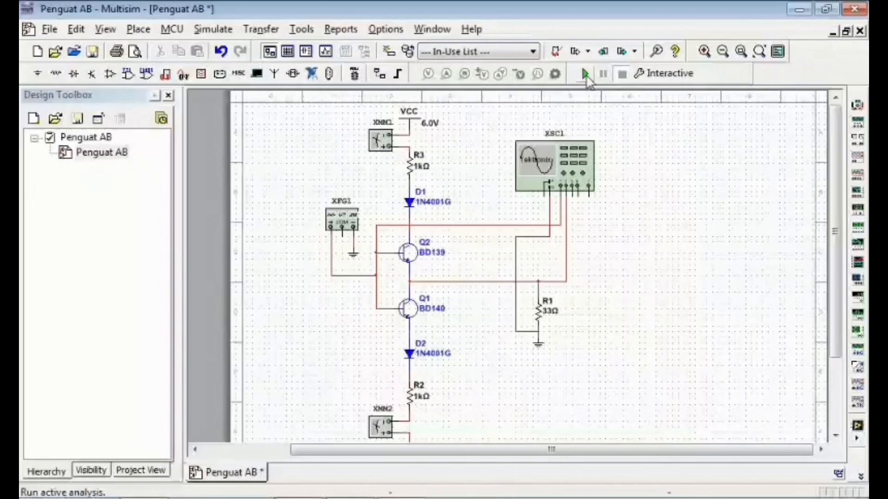
left_click(585, 74)
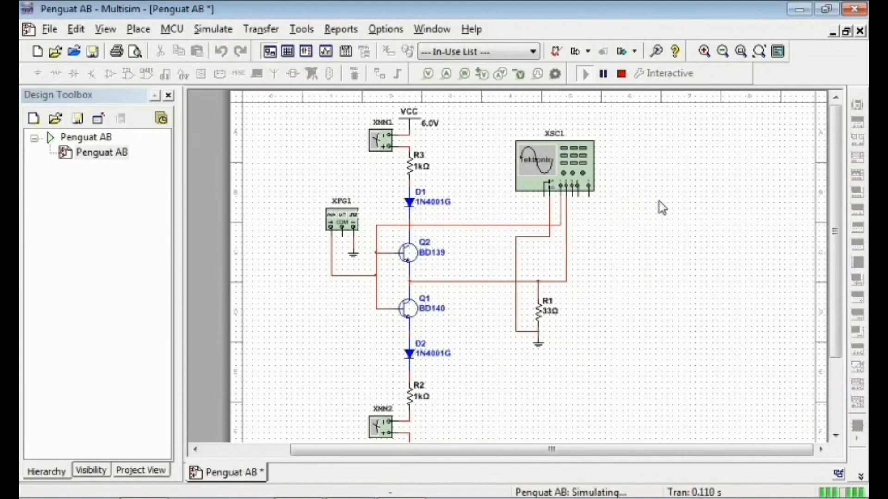
double_click(554, 170)
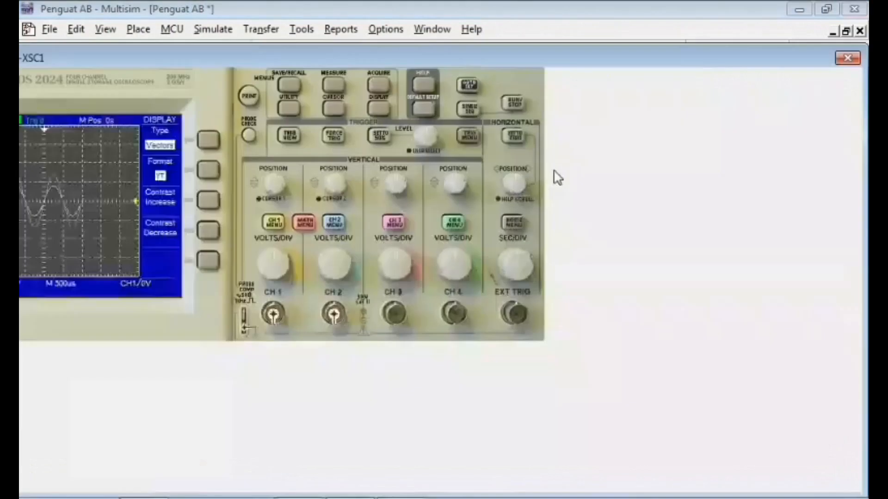
left_click_drag(511, 54, 707, 58)
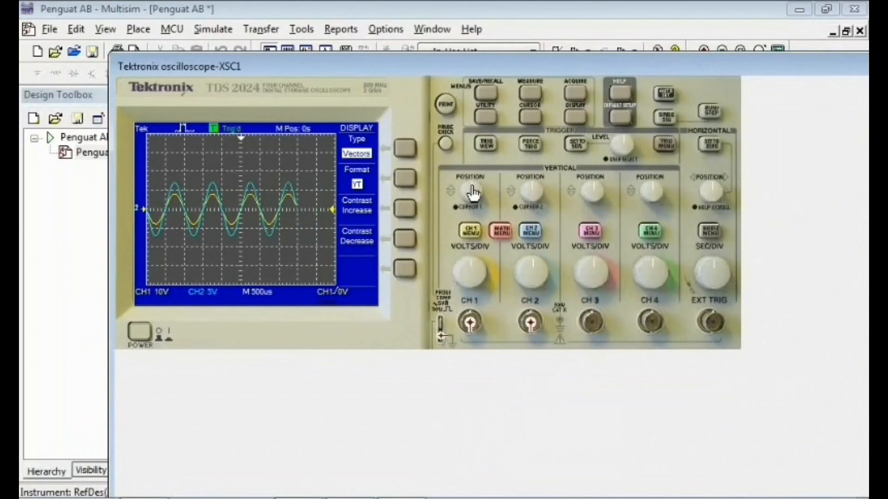
mouse_move(472, 192)
left_mouse_down()
mouse_move(460, 192)
mouse_move(475, 192)
mouse_move(475, 208)
mouse_move(486, 192)
mouse_move(531, 203)
left_mouse_up()
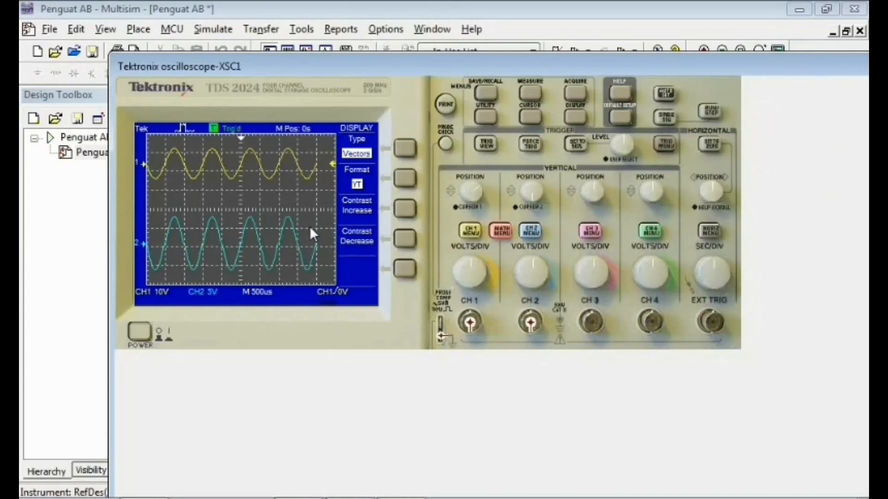
Step: Switch the oscilloscope display to XY format and centre the transfer curve on the graticule
left_click(406, 184)
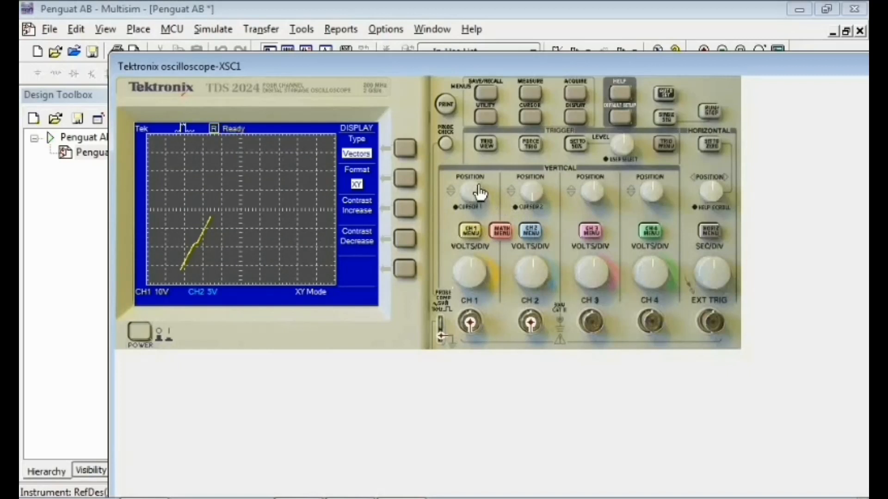
mouse_move(476, 194)
left_mouse_down()
mouse_move(466, 205)
mouse_move(475, 198)
mouse_move(467, 178)
left_mouse_up()
mouse_move(525, 200)
left_mouse_down()
mouse_move(508, 179)
mouse_move(466, 201)
left_mouse_up()
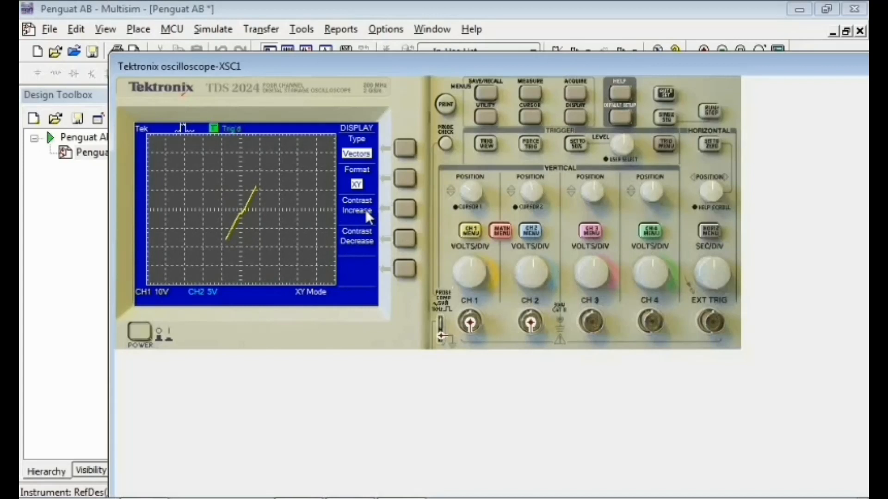
Step: Set the MATH operation to FFT with CH2 as source, and close the oscilloscope and stop the simulation
left_click(500, 241)
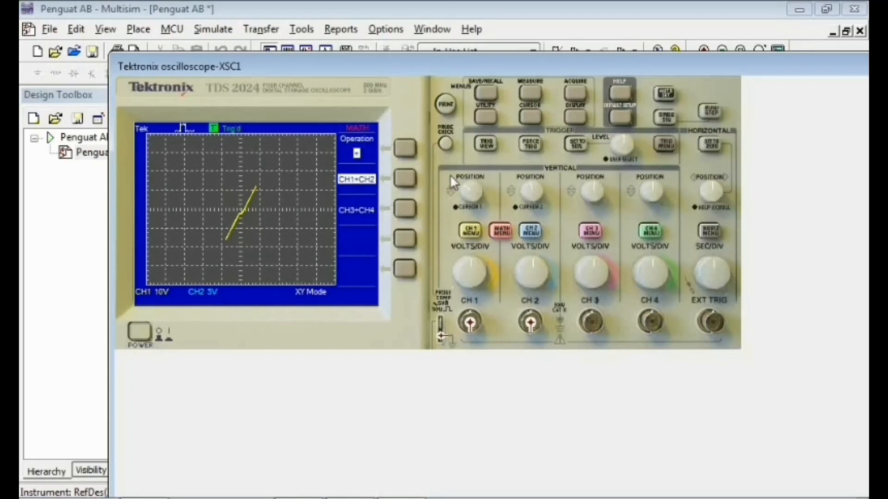
left_click(406, 149)
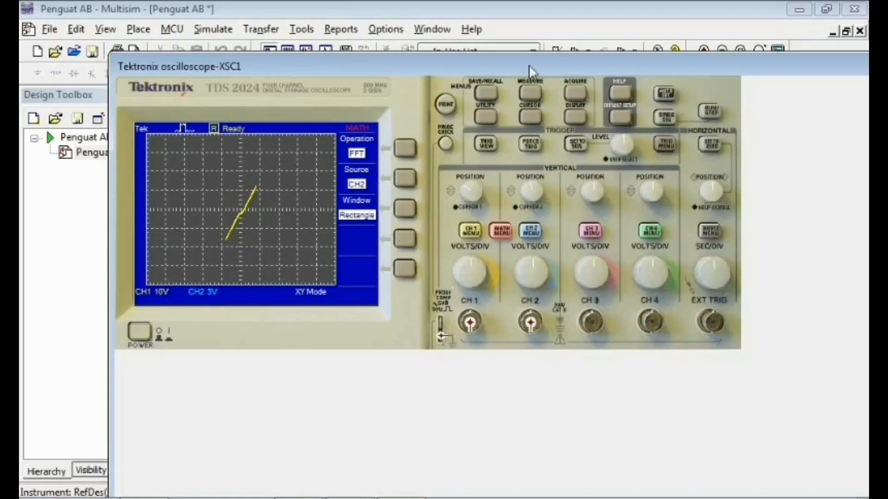
left_click_drag(535, 61, 467, 138)
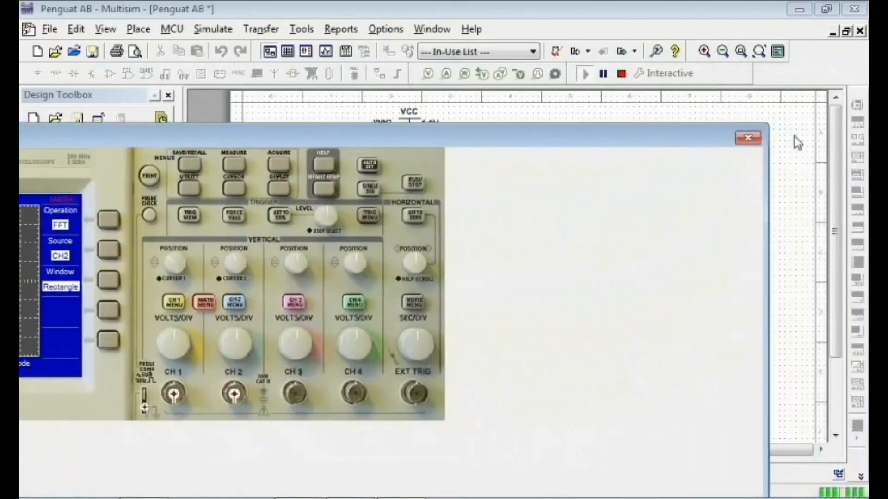
left_click(749, 138)
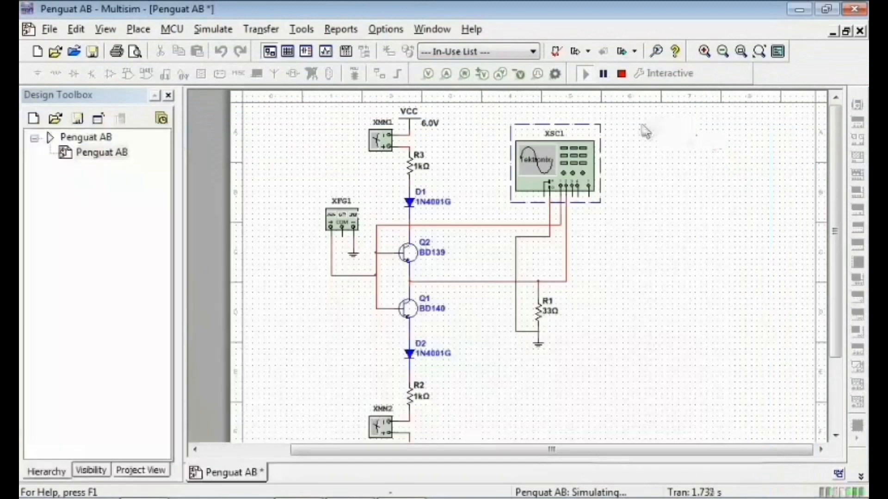
left_click(622, 80)
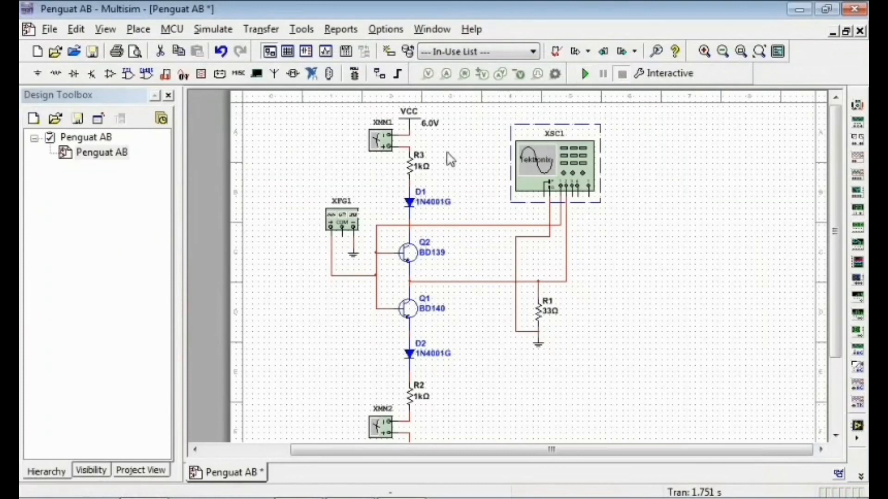
Step: Try to set the resistance of R2 to 1,8k using a decimal comma
left_click_drag(836, 224, 614, 260)
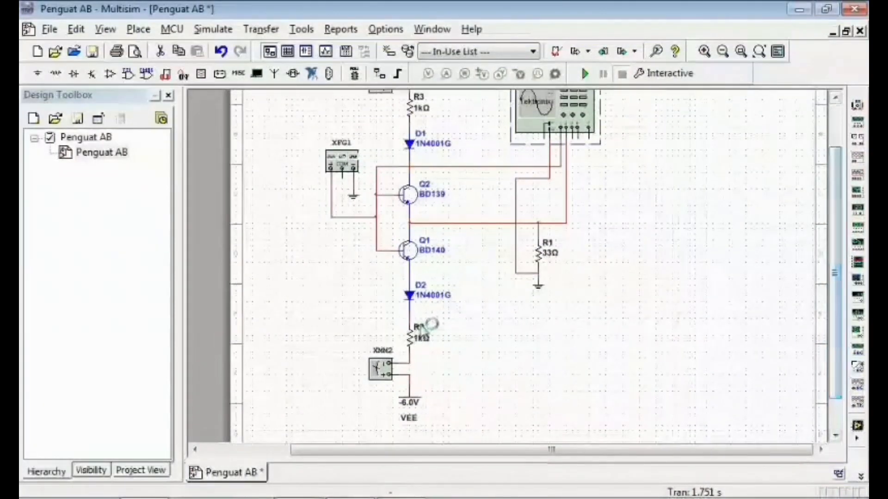
left_click(421, 325)
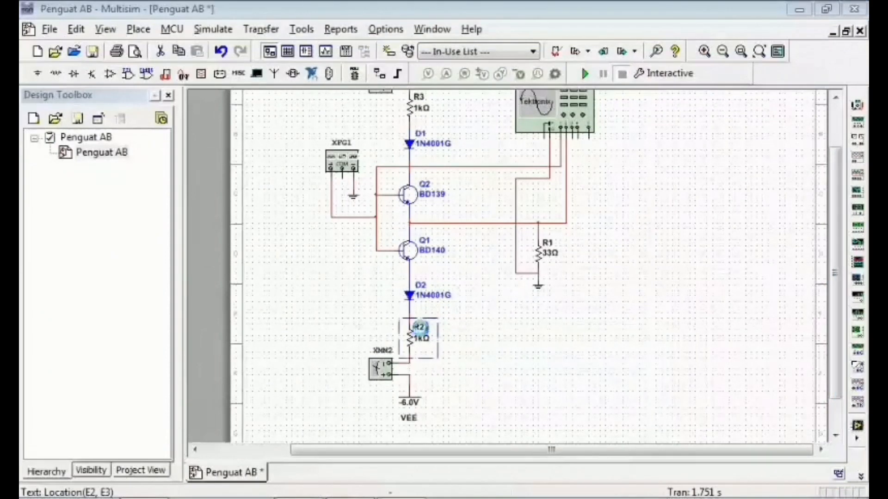
double_click(420, 326)
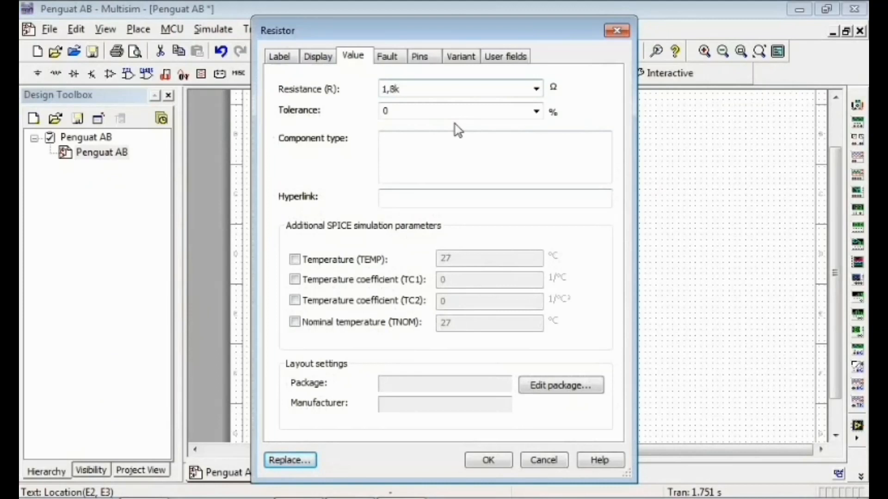
left_click(485, 463)
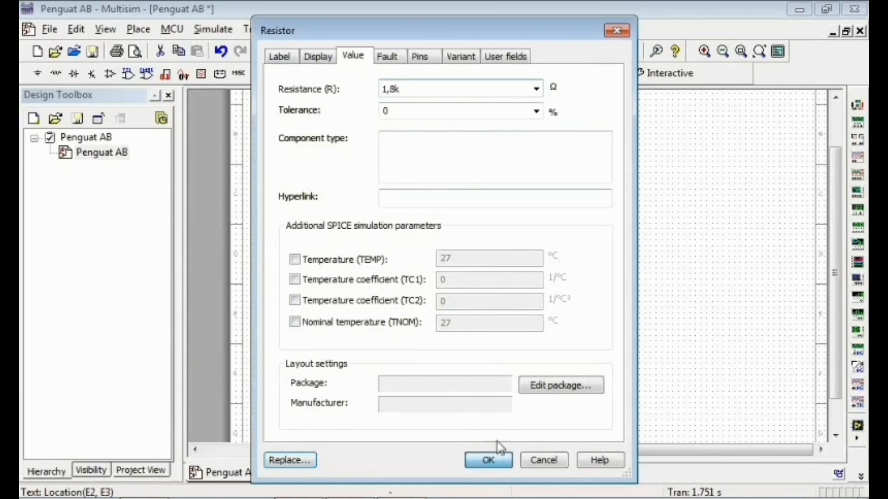
left_click(485, 463)
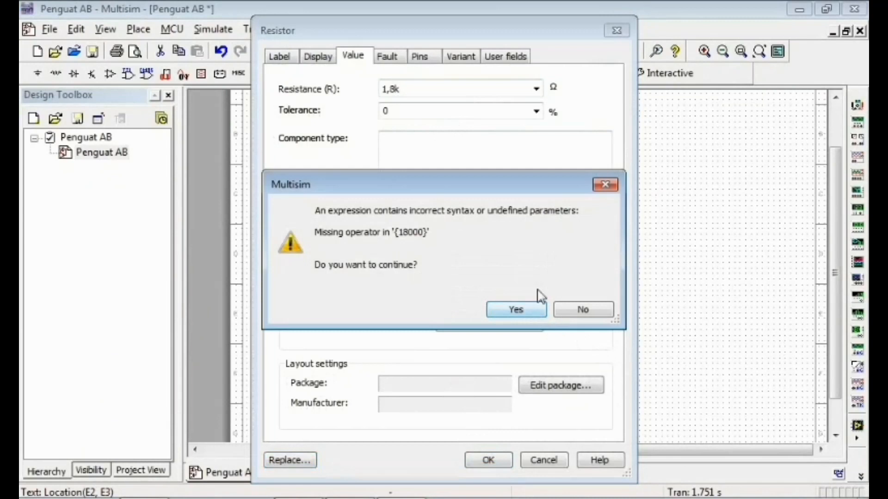
left_click(603, 185)
left_click(422, 90)
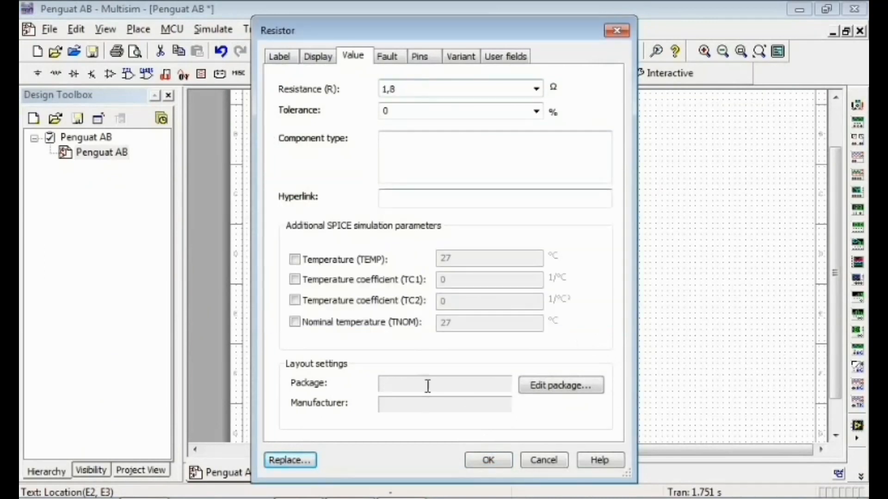
left_click(486, 460)
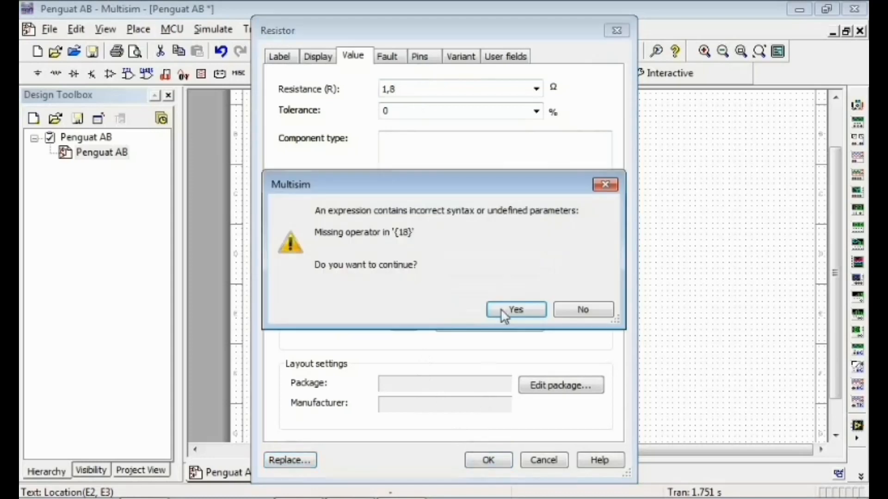
left_click(600, 185)
left_click(407, 89)
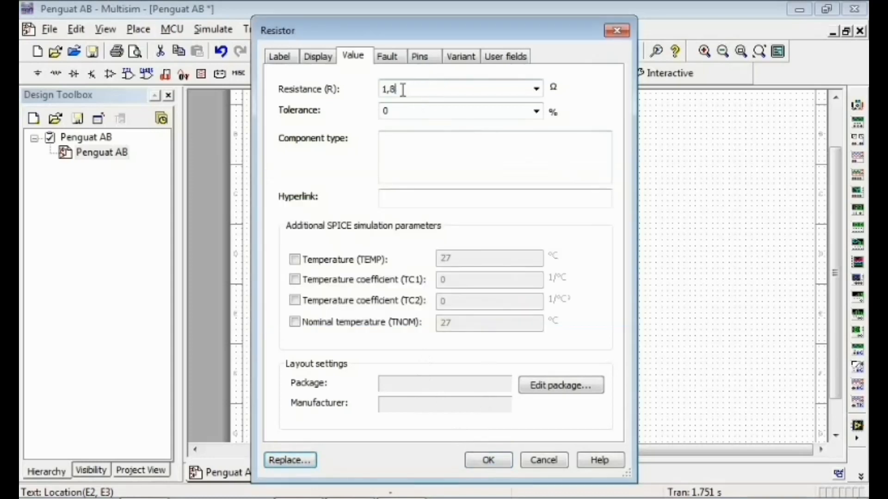
left_click(489, 460)
left_click(515, 316)
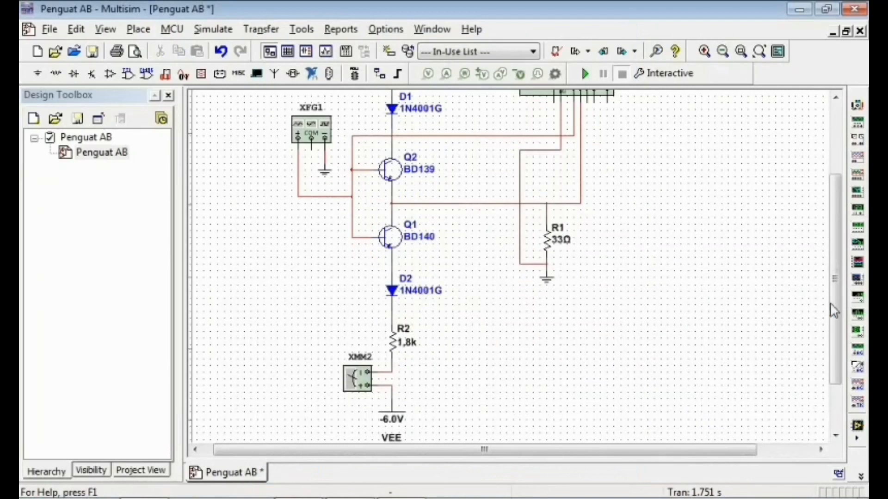
Step: Set the resistance of R3, below the VCC supply, to 1.8k
left_click_drag(832, 304, 834, 233)
double_click(406, 183)
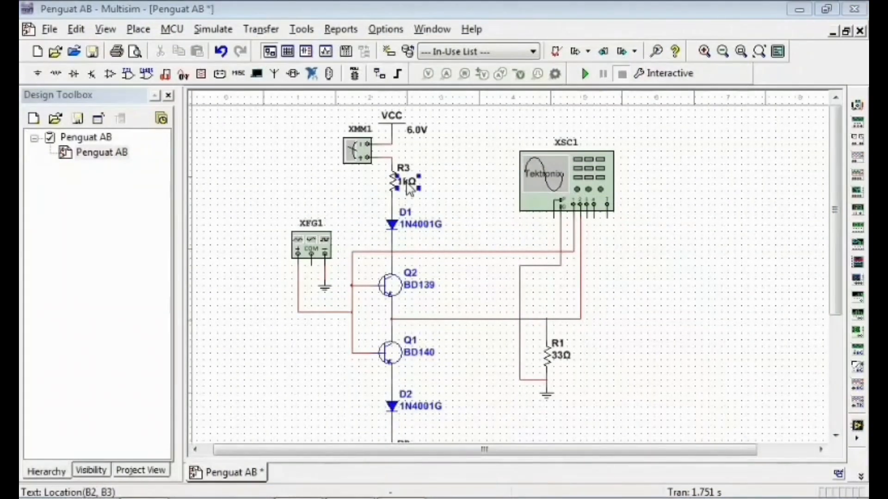
double_click(407, 181)
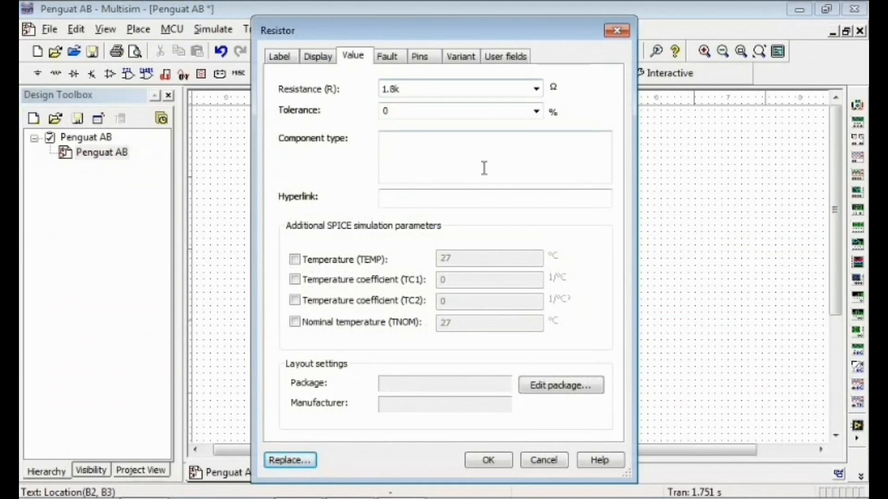
left_click(504, 468)
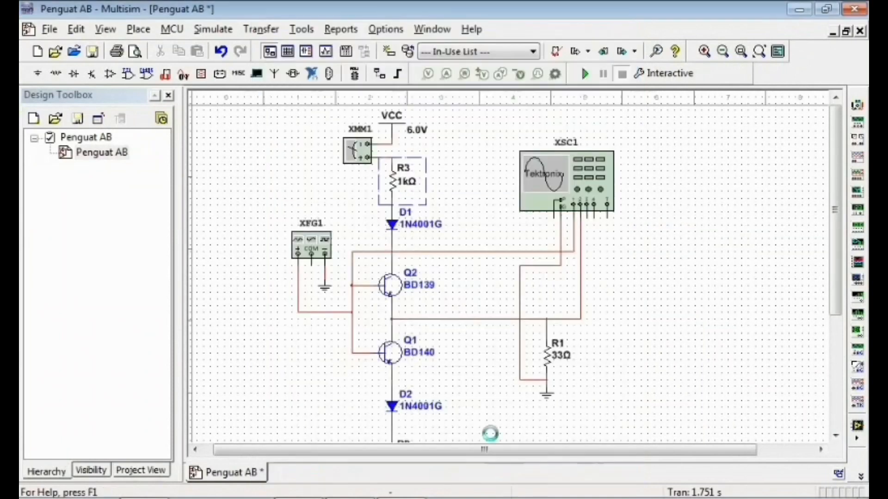
Step: Set the resistance of R2, above the VEE supply, to 1.8k with a decimal point
left_click_drag(831, 283, 814, 370)
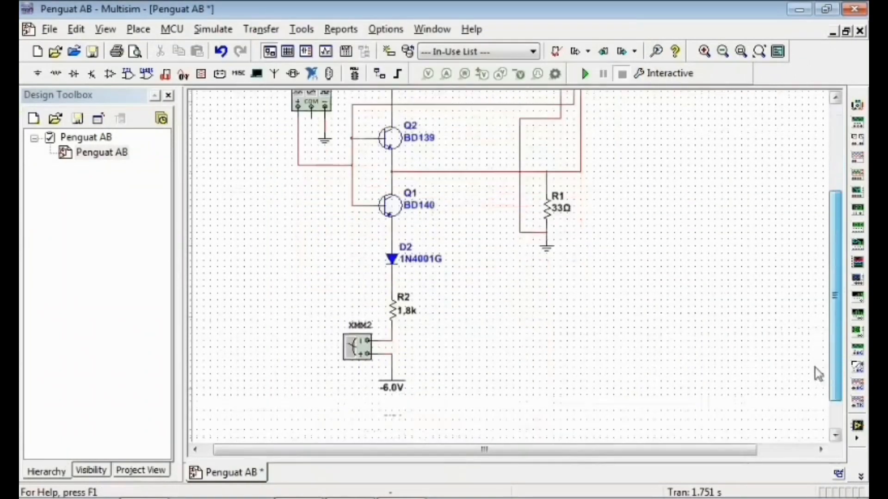
left_click(404, 318)
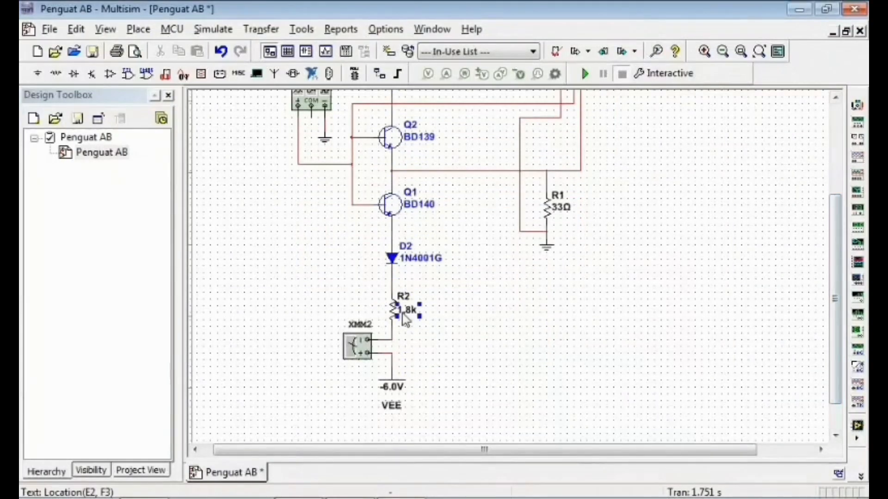
double_click(402, 314)
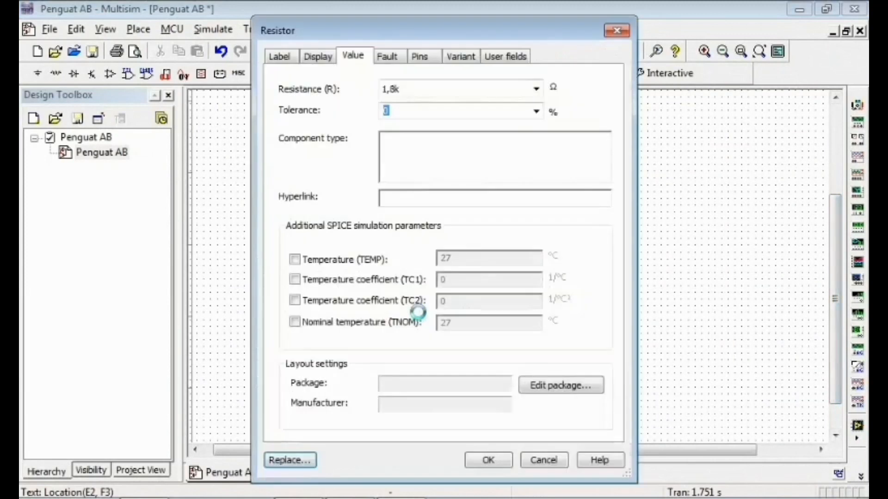
left_click(392, 90)
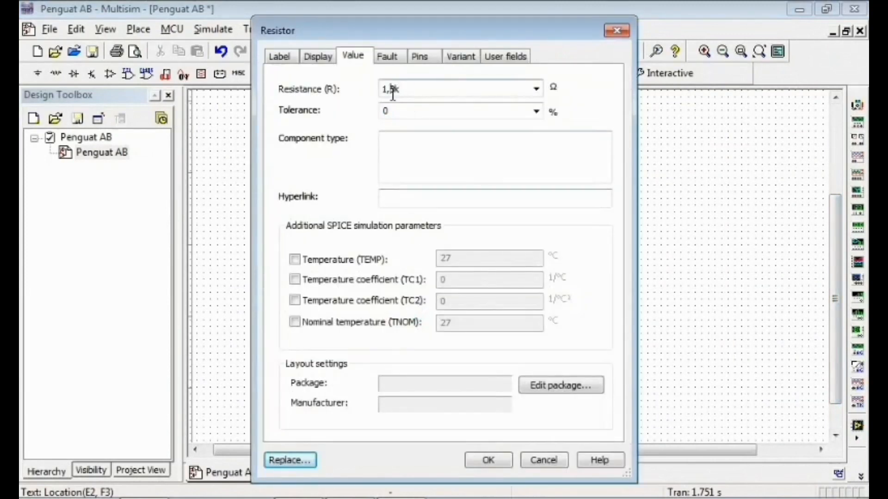
left_click(487, 461)
Step: Rerun the simulation and separate the oscilloscope traces, with CH1 at a vertical position of 2.2 divs and CH2 below the centre line
left_click_drag(835, 291, 837, 234)
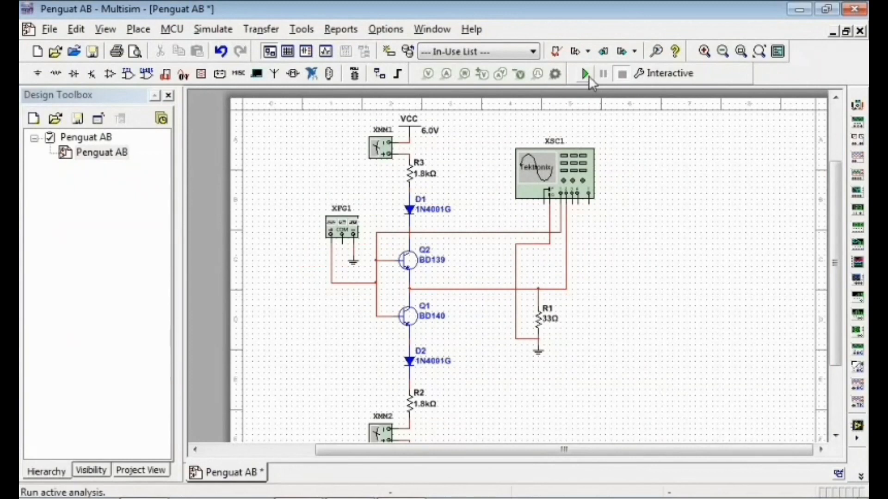
left_click(586, 74)
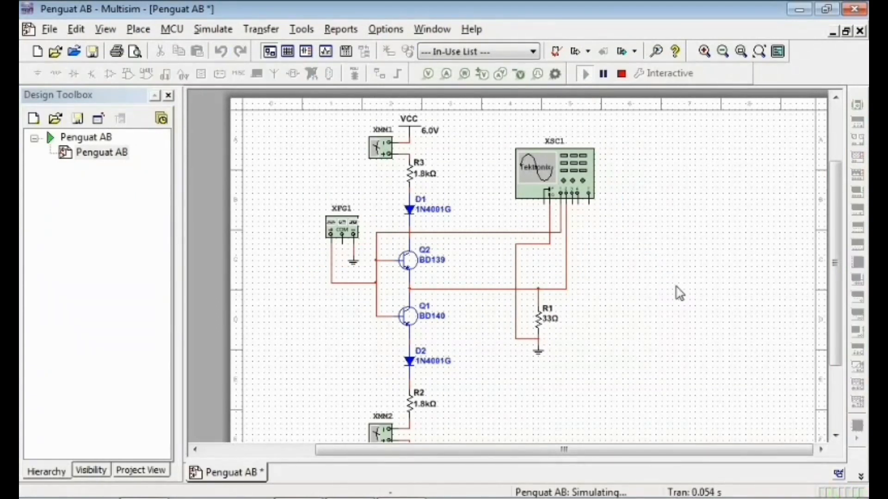
double_click(553, 160)
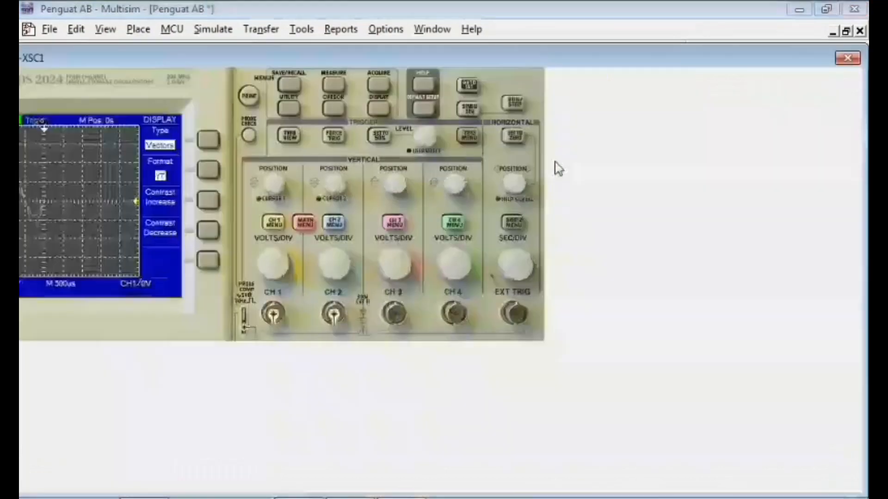
left_click_drag(559, 60, 715, 61)
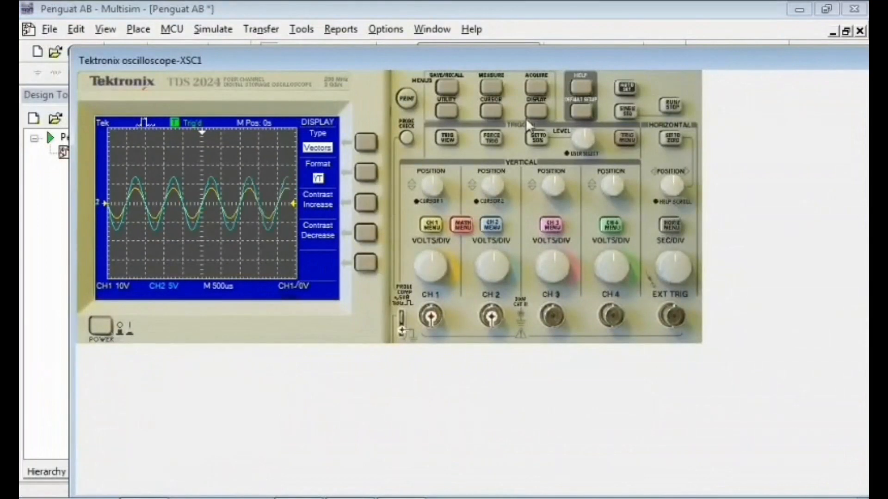
left_click_drag(645, 56, 652, 76)
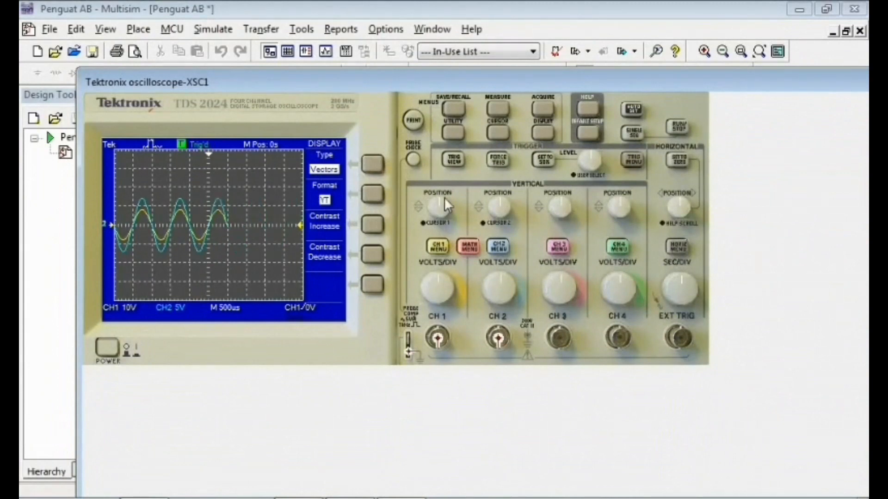
mouse_move(438, 202)
left_mouse_down()
mouse_move(435, 222)
mouse_move(431, 204)
mouse_move(443, 222)
mouse_move(440, 204)
left_mouse_up()
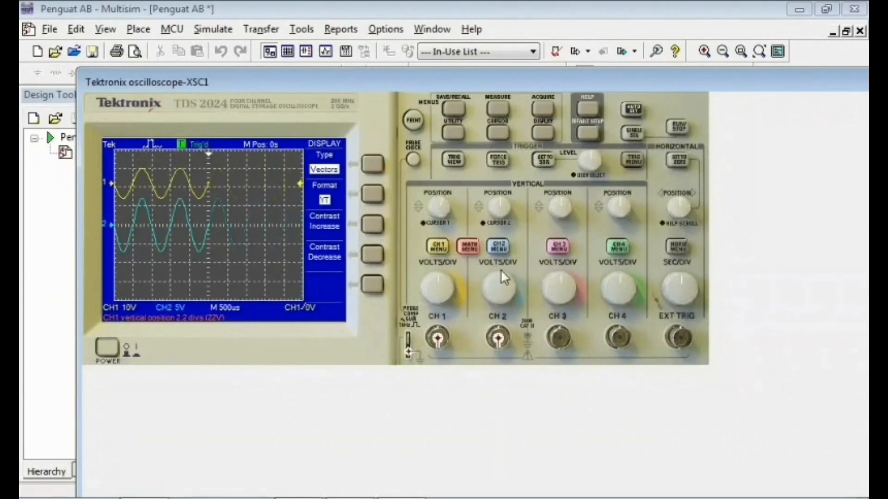
mouse_move(502, 206)
left_mouse_down()
mouse_move(509, 210)
mouse_move(495, 208)
mouse_move(501, 223)
left_mouse_up()
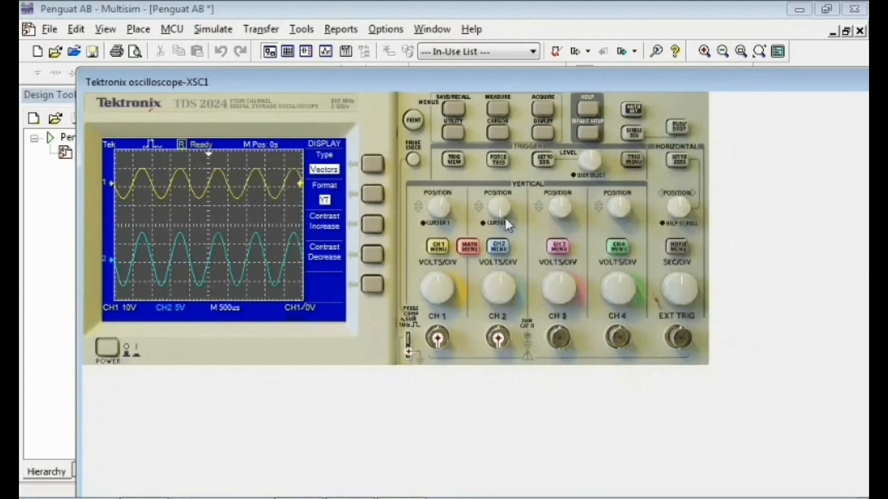
Step: Switch the oscilloscope display to XY format and centre the transfer curve with the CH1 and CH2 vertical positions at 0 divs
left_click(373, 198)
left_click(373, 198)
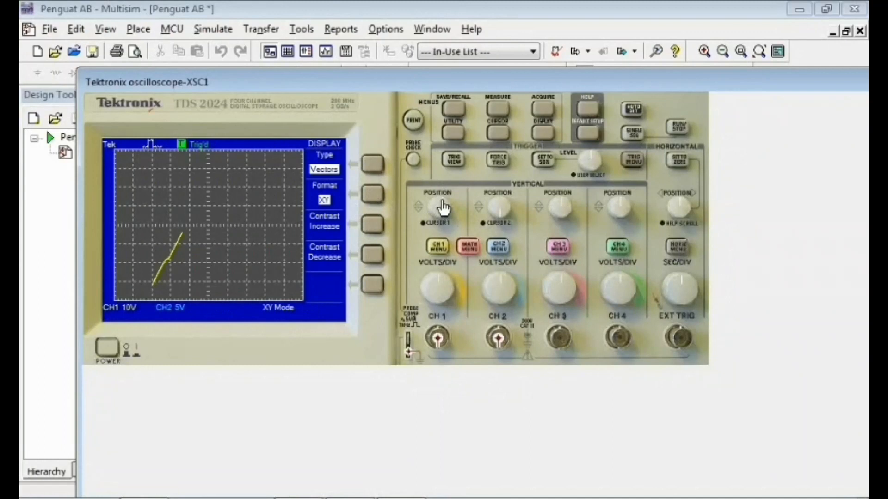
left_click_drag(443, 208, 439, 224)
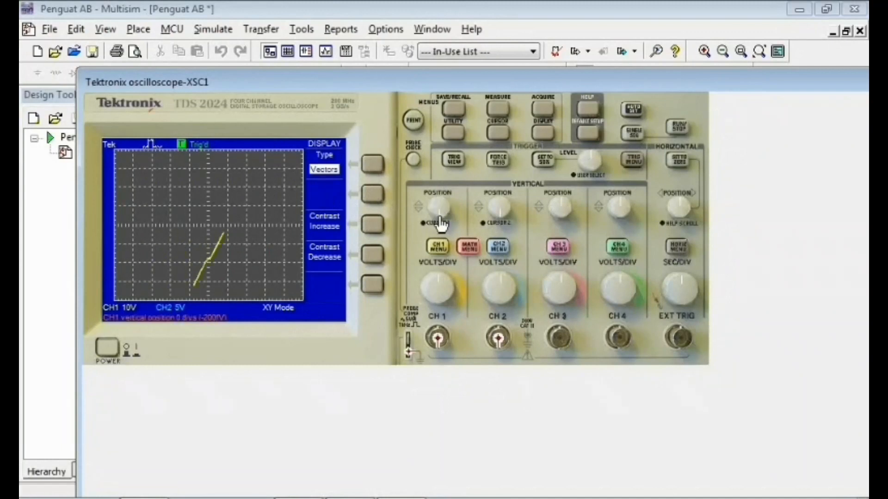
left_click_drag(509, 216, 494, 211)
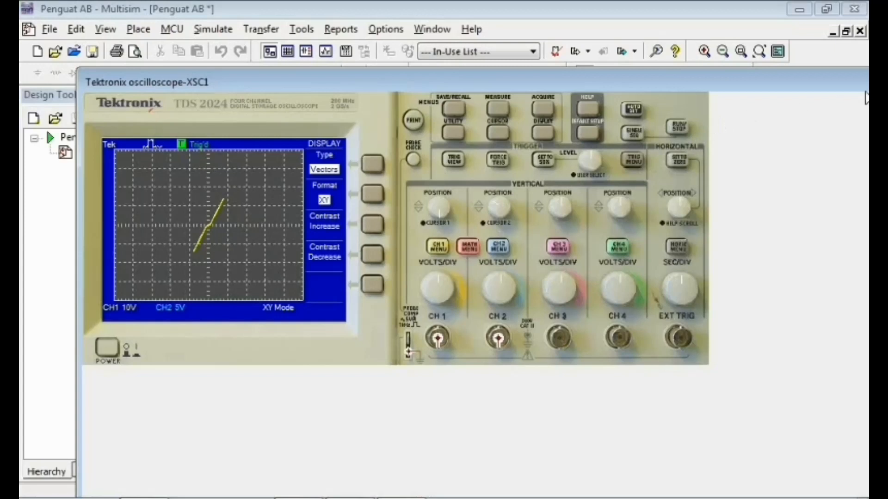
Step: Stop the simulation and set the resistance of R2, above the VEE supply, to 4.7k
left_click_drag(612, 86, 608, 130)
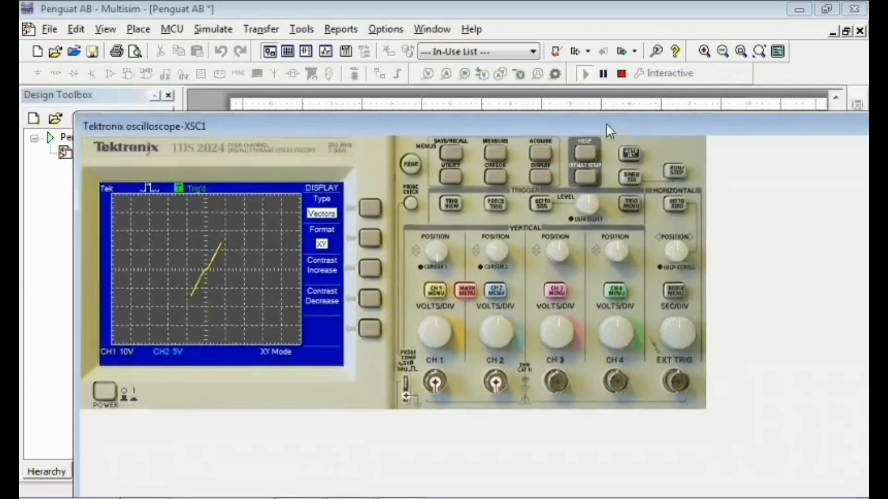
left_click(623, 75)
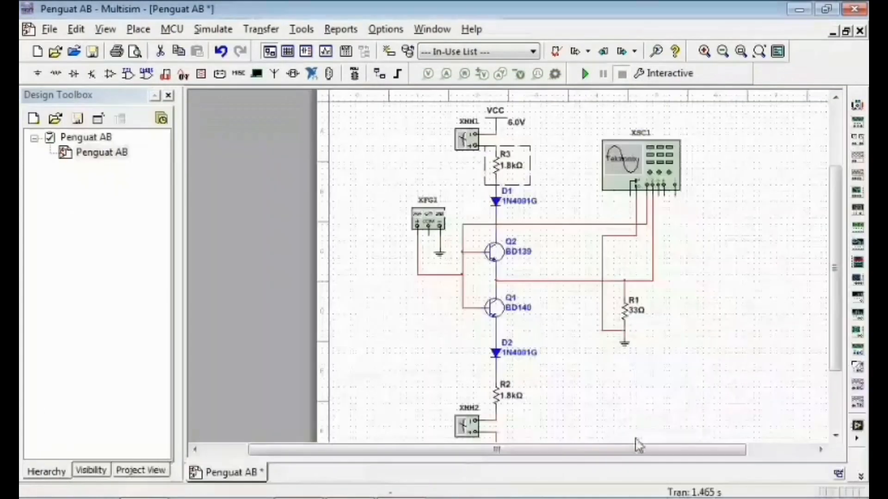
left_click_drag(621, 449, 716, 444)
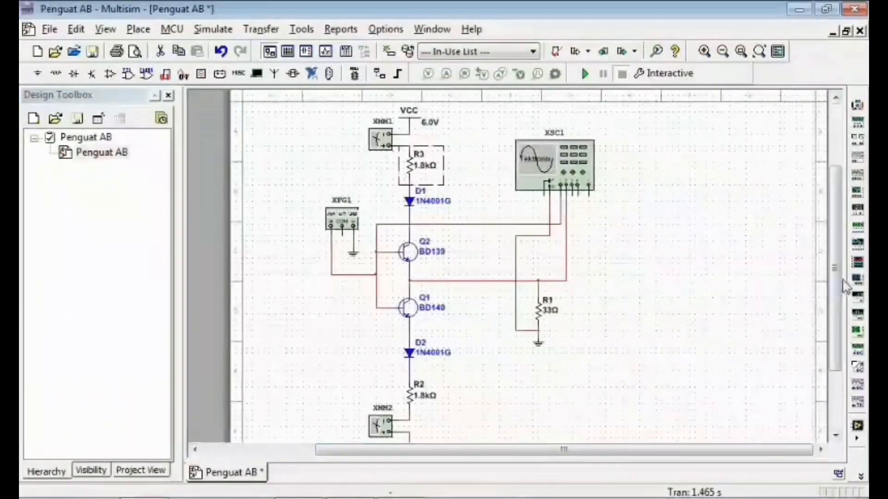
left_click_drag(835, 283, 832, 253)
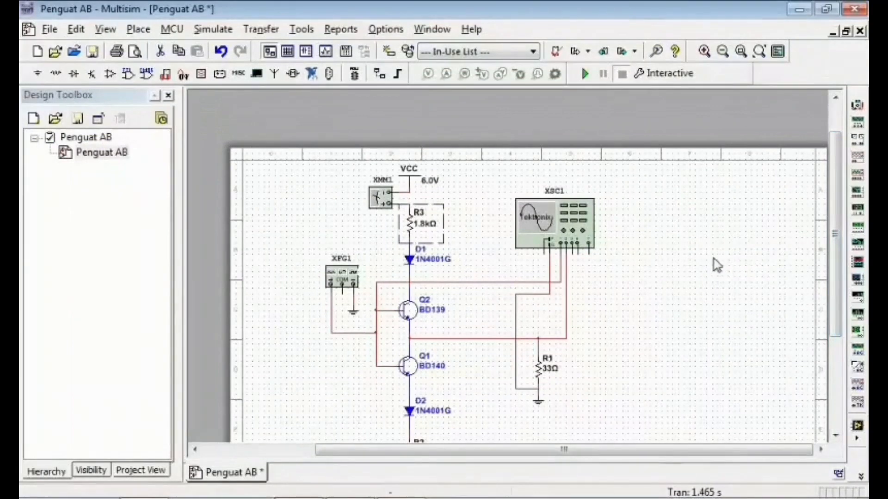
left_click_drag(837, 228, 836, 285)
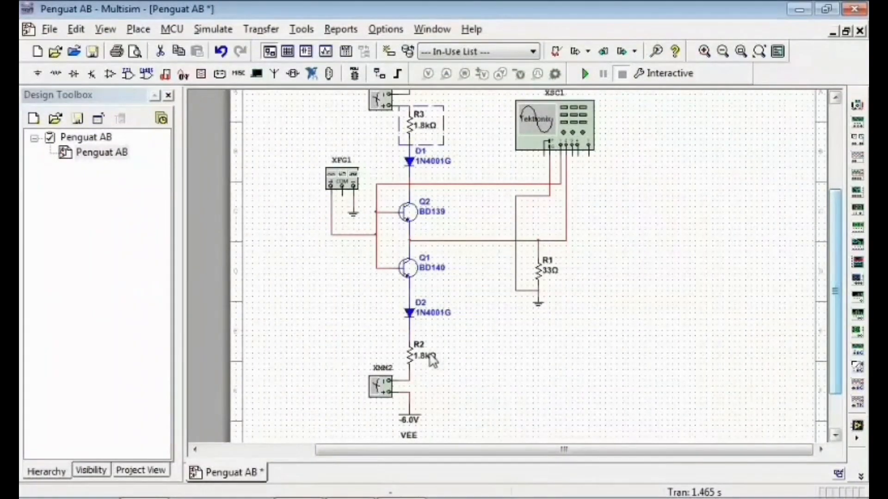
left_click(427, 358)
double_click(426, 357)
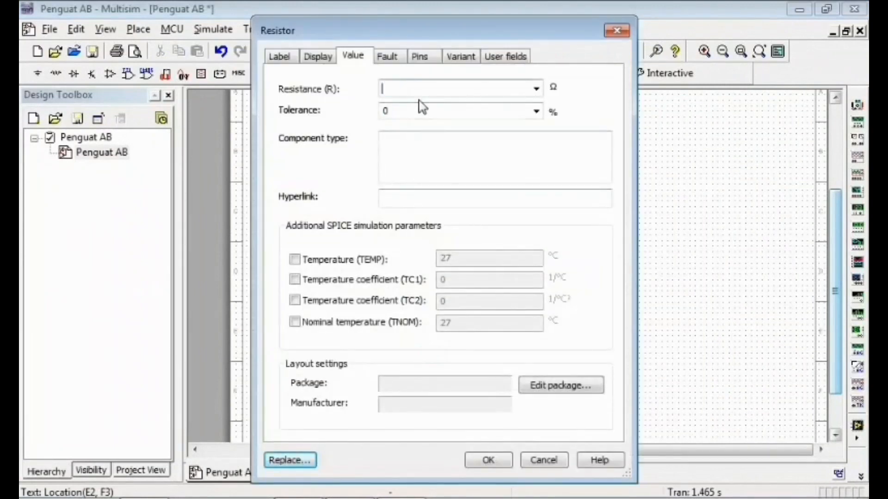
type("4.7k")
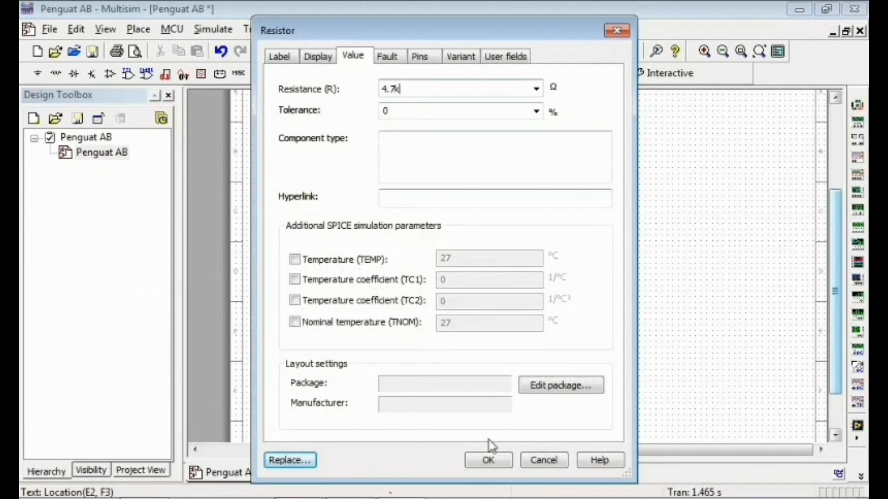
left_click(496, 460)
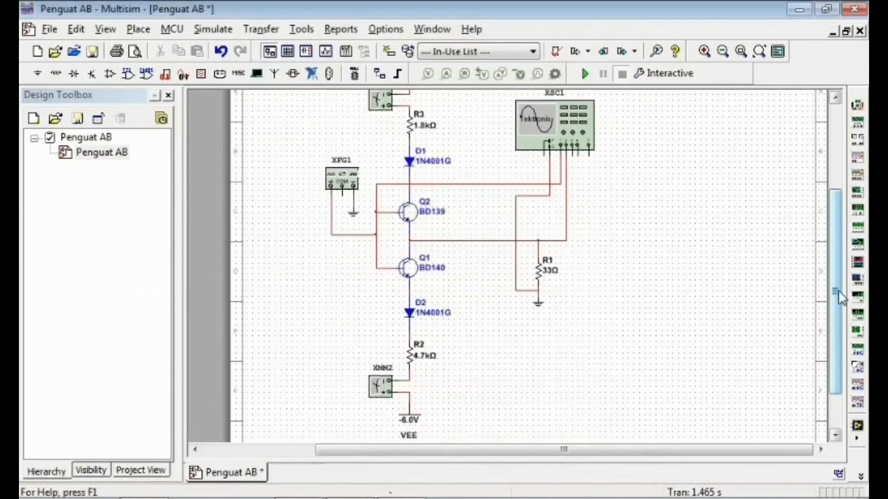
Step: Set the resistance of R3, below the VCC supply, to 4.7k
scroll(836, 291, "up", 2)
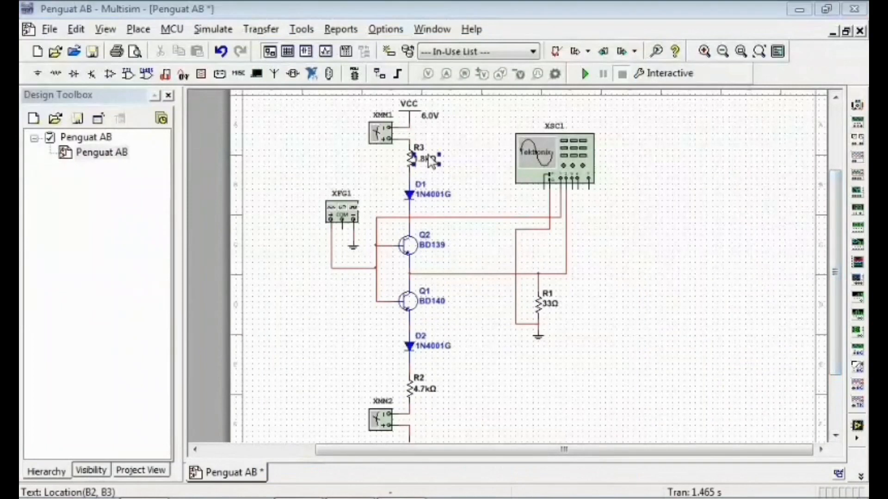
double_click(431, 162)
key("BackSpace")
type("4.7")
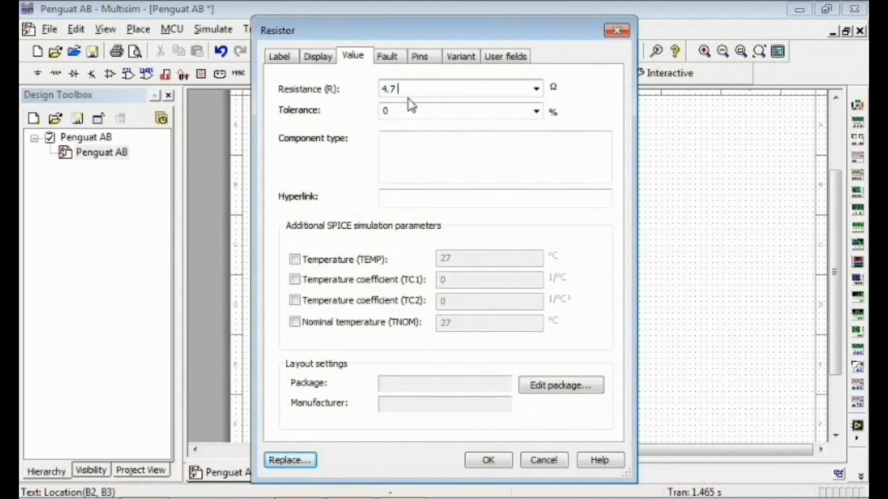
type("k")
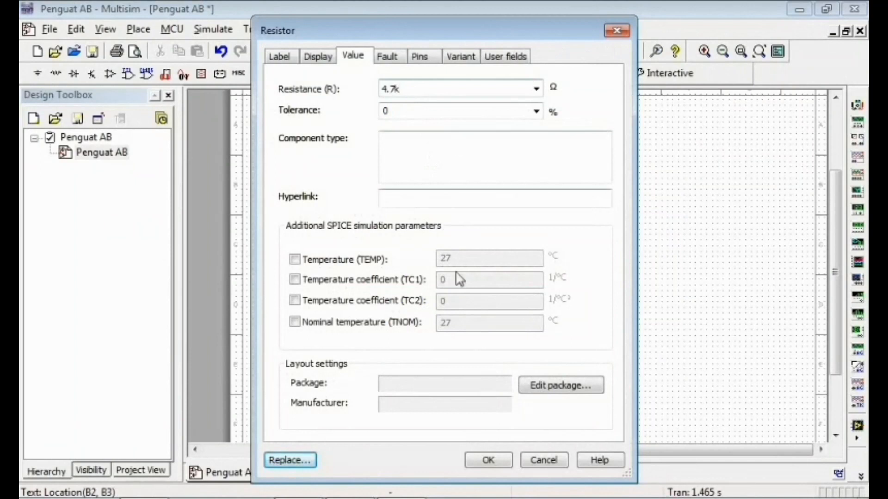
left_click(480, 461)
Step: Run the simulation with the new bias resistors and open the oscilloscope XSC1 front panel
mouse_move(835, 291)
left_mouse_down()
mouse_move(838, 280)
mouse_move(838, 297)
left_mouse_up()
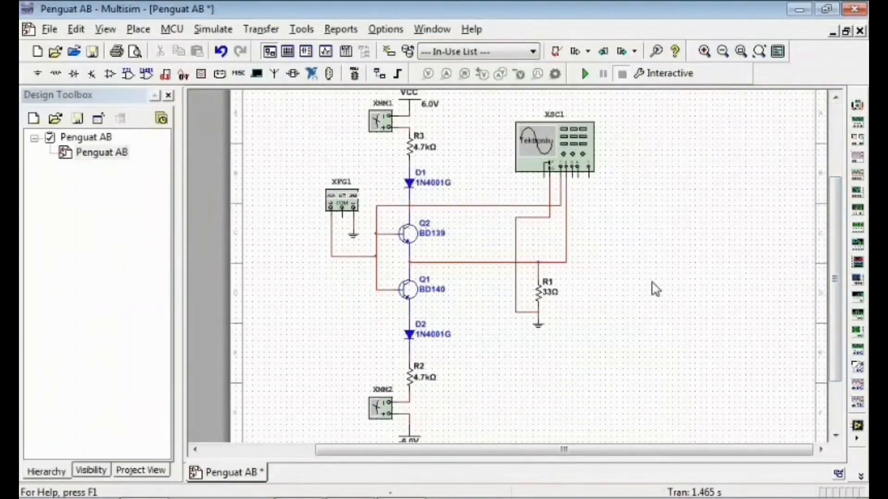
left_click_drag(835, 281, 836, 243)
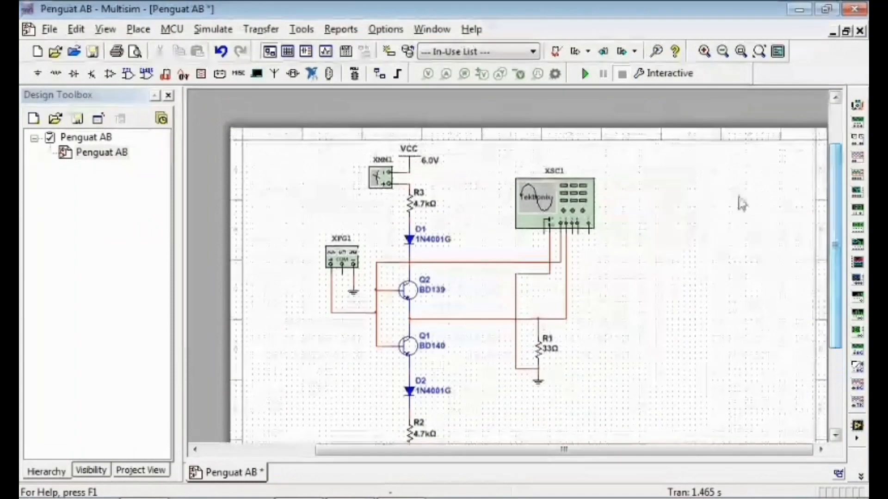
left_click(586, 74)
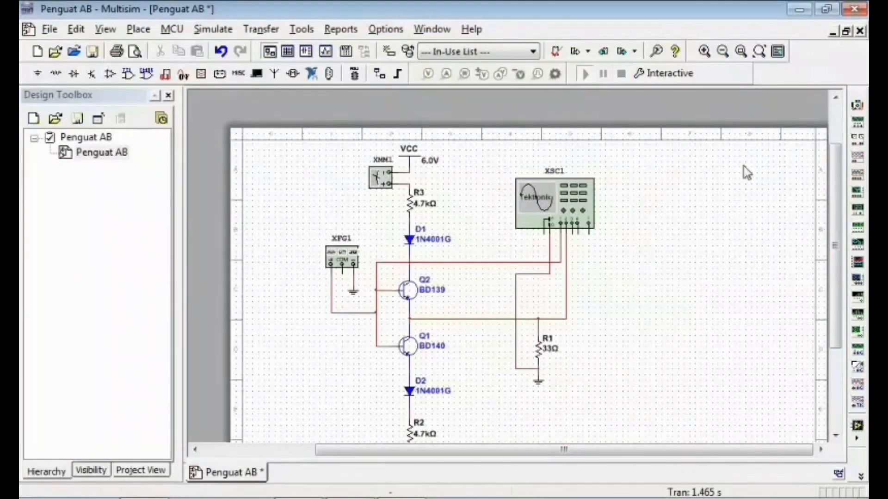
left_click_drag(835, 214, 837, 245)
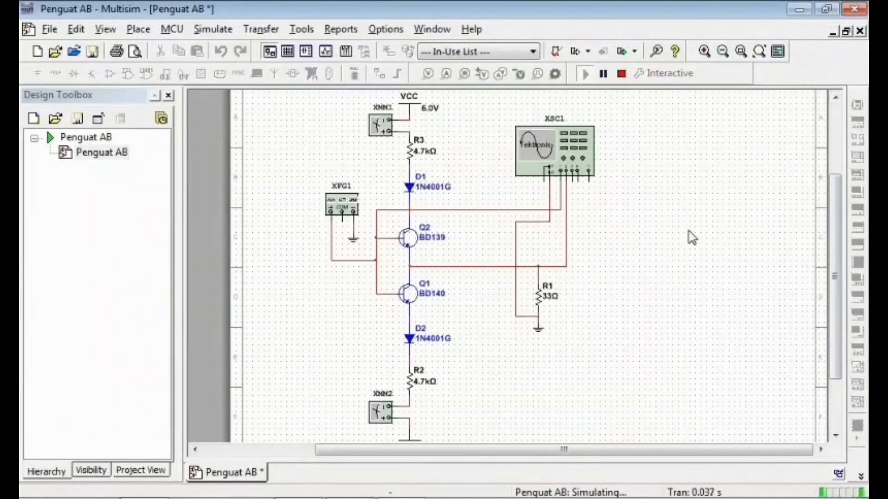
double_click(565, 157)
left_click_drag(535, 155, 721, 141)
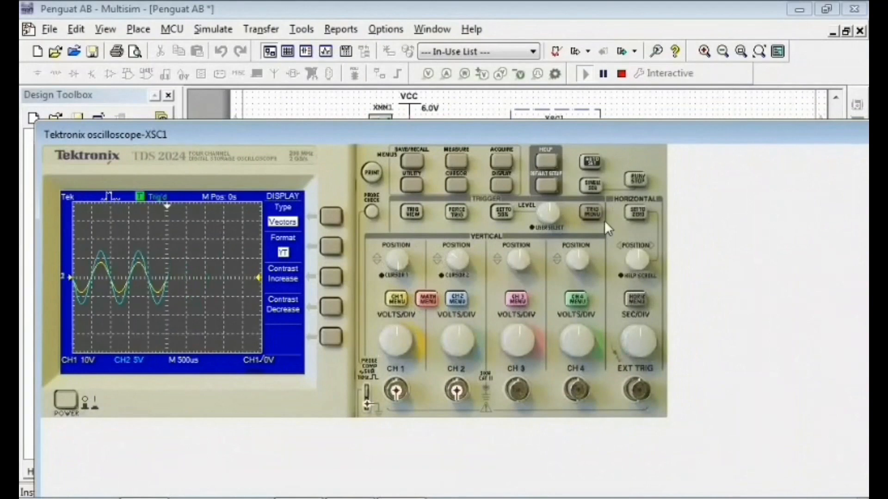
Step: Pause the oscilloscope acquisition, separate CH1 above and CH2 below the centre line, and resume acquisition
left_click(638, 181)
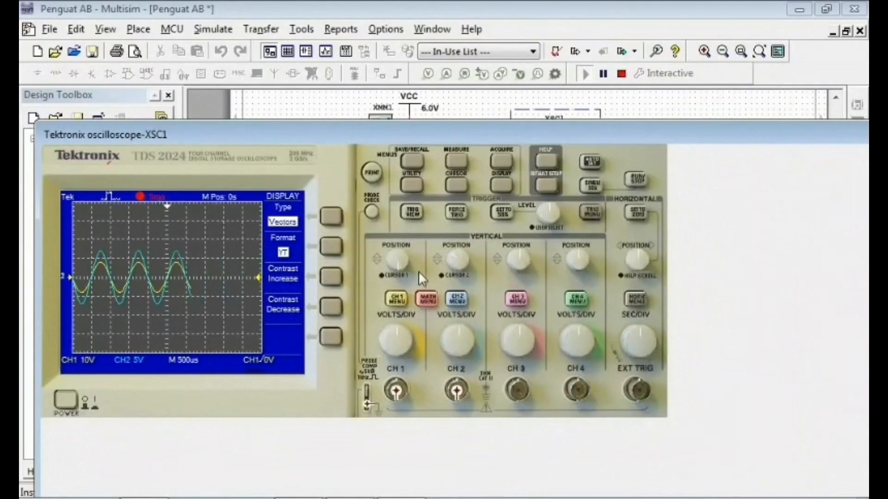
mouse_move(402, 273)
left_mouse_down()
mouse_move(393, 272)
mouse_move(395, 259)
mouse_move(411, 274)
mouse_move(462, 257)
mouse_move(454, 282)
mouse_move(464, 281)
left_mouse_up()
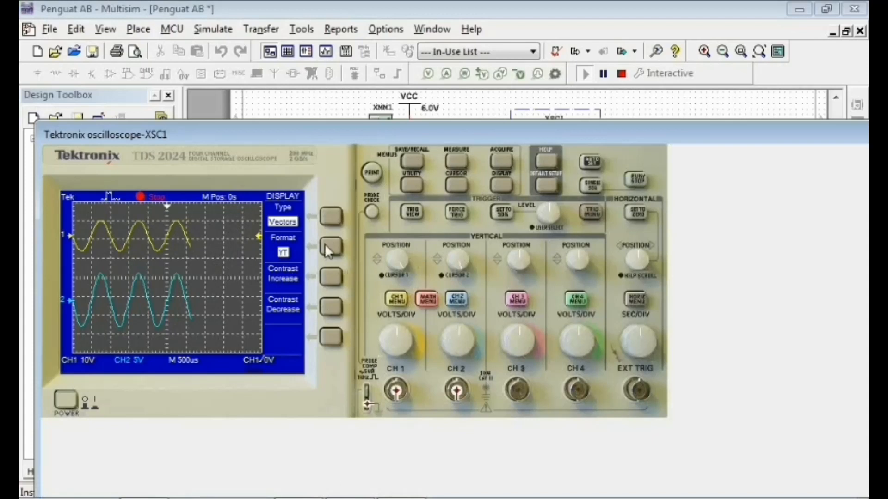
left_click(636, 180)
Step: Show the transfer curve of the circuit with 4.7k bias resistors in XY format, centred on the graticule origin
left_click(331, 250)
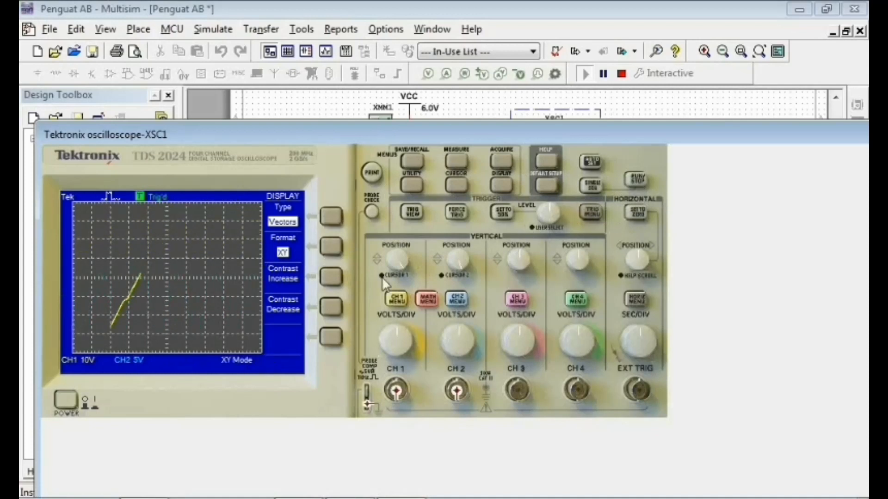
left_click(402, 256)
left_click(444, 264)
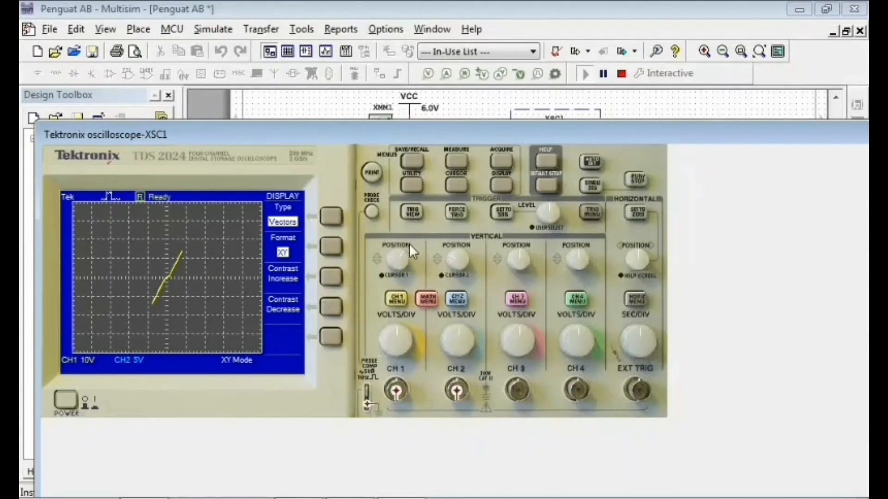
Step: Set the oscilloscope's math operation to FFT with CH2 as the source
left_click(428, 300)
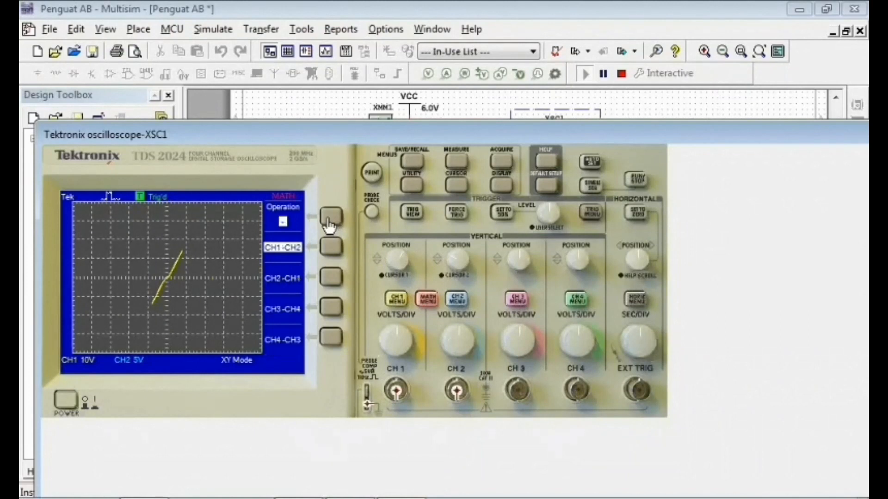
left_click(329, 225)
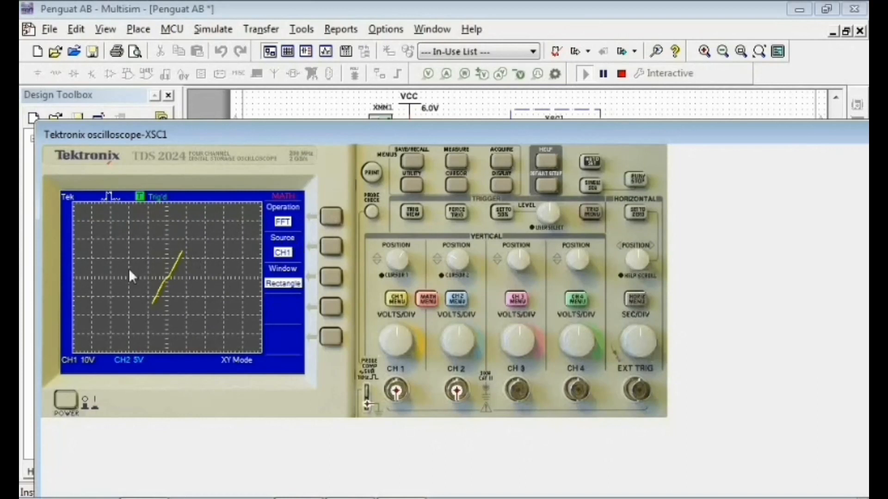
left_click(331, 247)
Step: Stop the simulation, then restart it with the oscilloscope window out of the way and the schematic in view
left_click(623, 75)
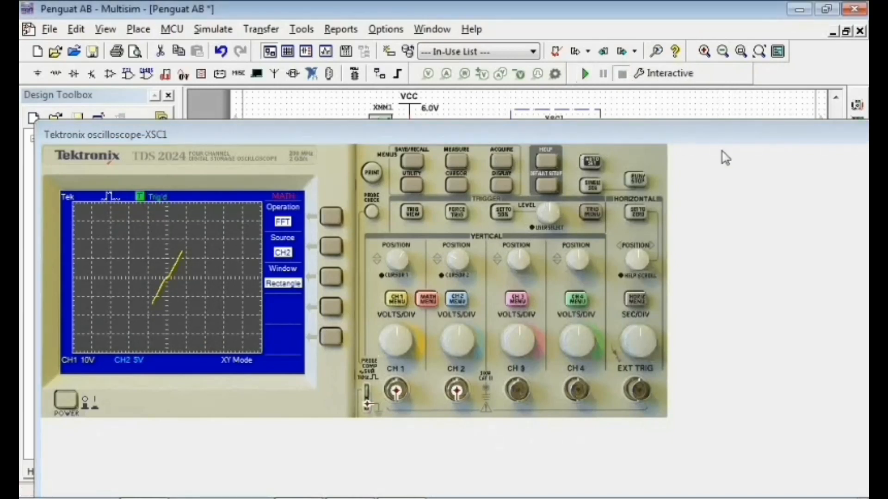
left_click_drag(745, 128, 468, 241)
left_click(707, 237)
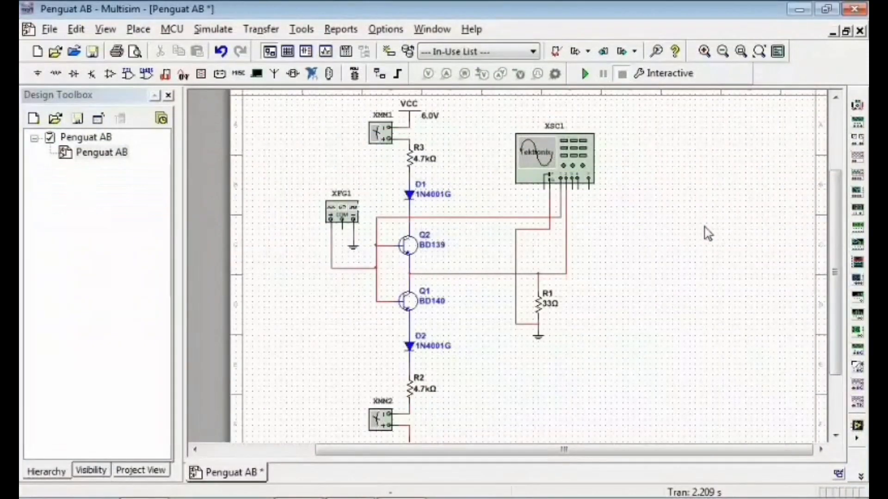
left_click_drag(835, 211, 834, 206)
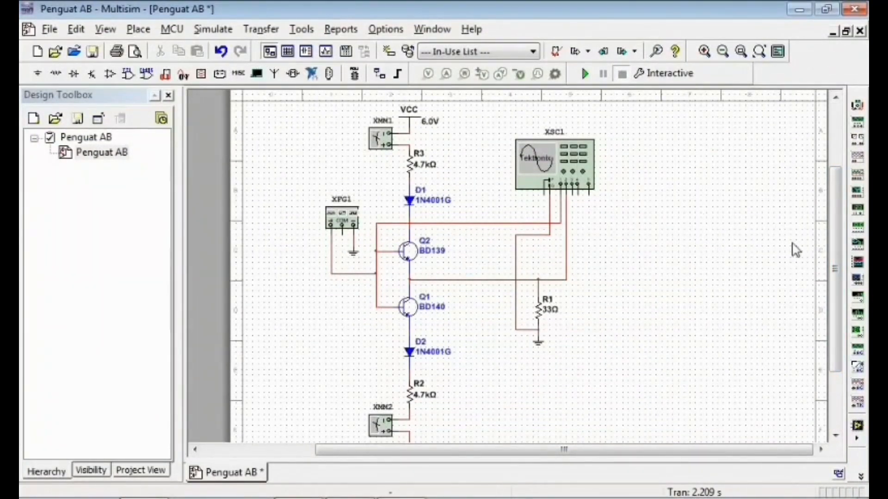
left_click_drag(836, 258, 838, 252)
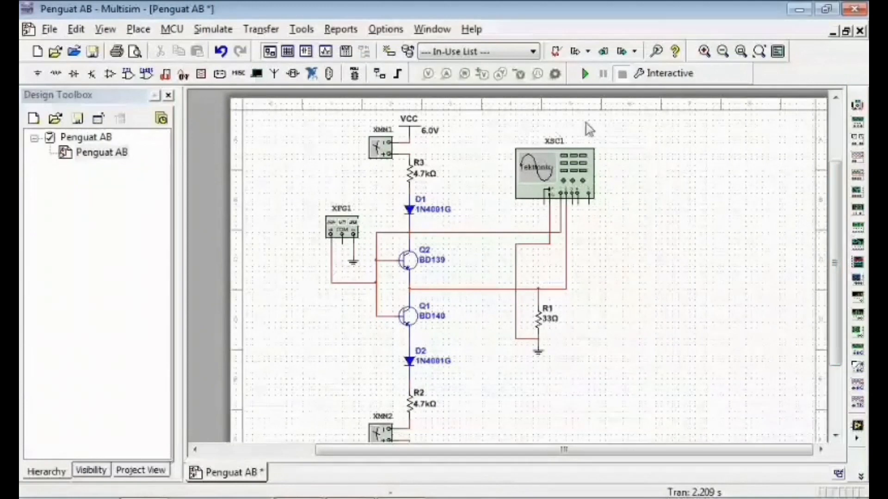
left_click(584, 76)
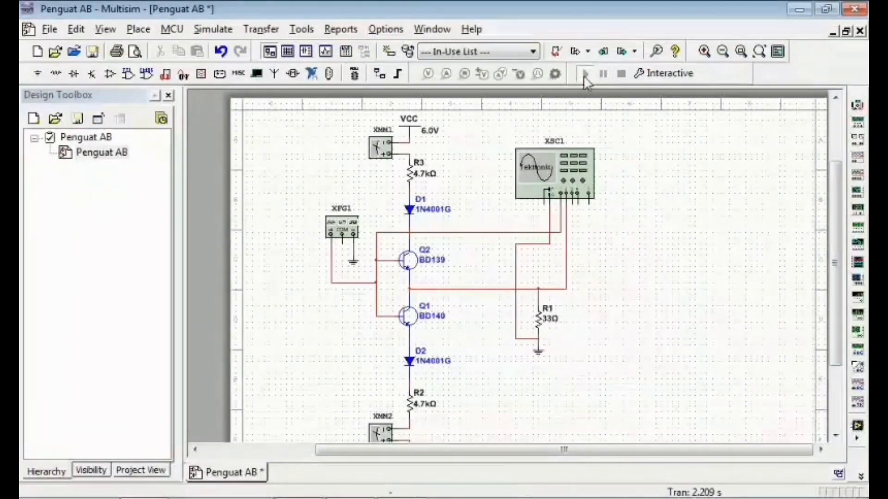
left_click(464, 79)
left_click(450, 147)
left_click_drag(455, 139, 423, 240)
left_click_drag(606, 272, 458, 176)
key("Delete")
Step: Place a power probe at transistor Q2 and move it to load resistor R1 to measure the power of each
scroll(654, 262, "up", 2)
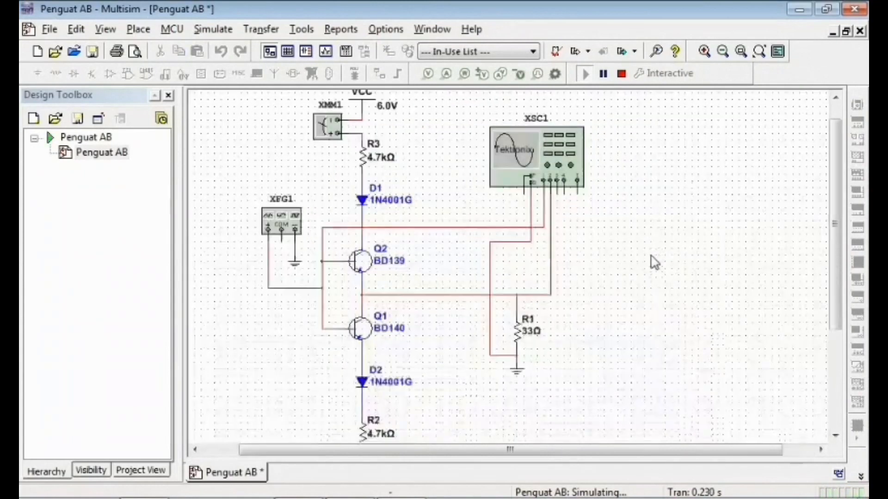
left_click_drag(676, 451, 606, 450)
left_click_drag(834, 301, 834, 278)
scroll(466, 269, "up", 1)
scroll(461, 263, "down", 1)
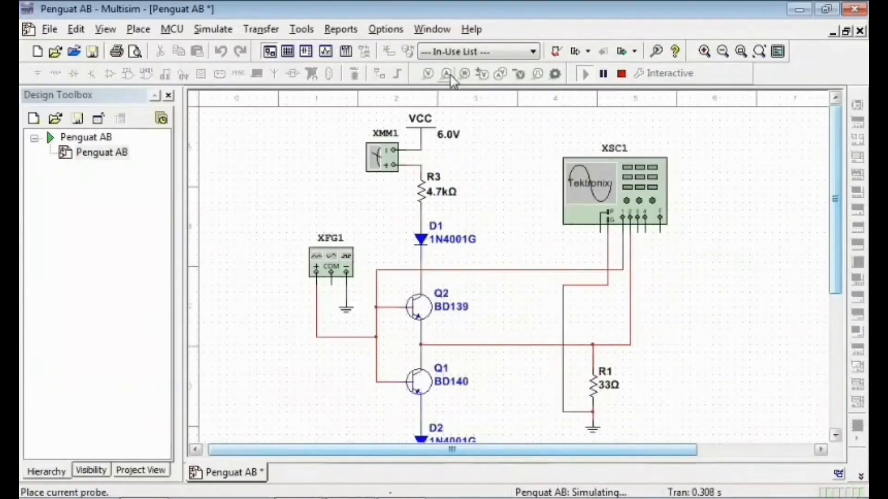
left_click(464, 74)
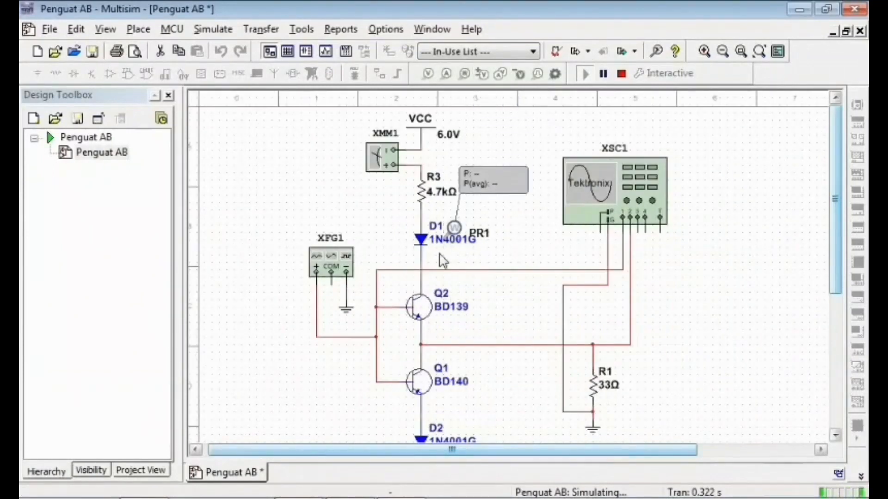
left_click(424, 292)
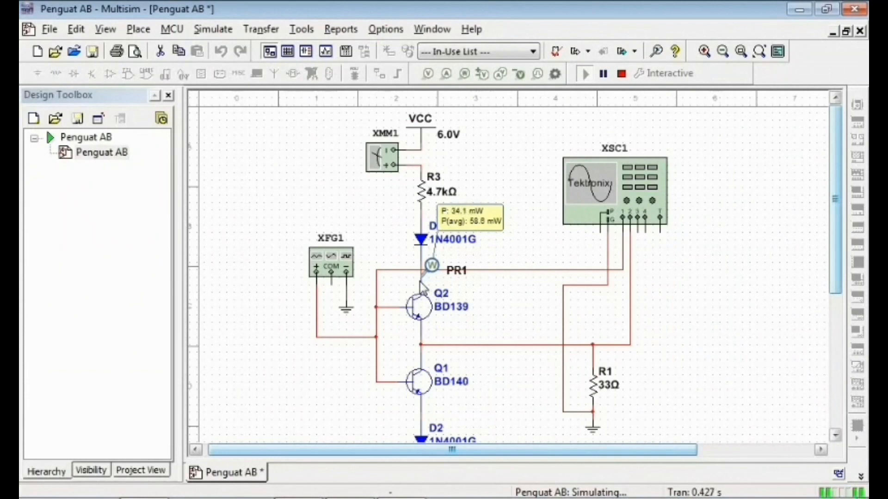
left_click_drag(422, 287, 593, 373)
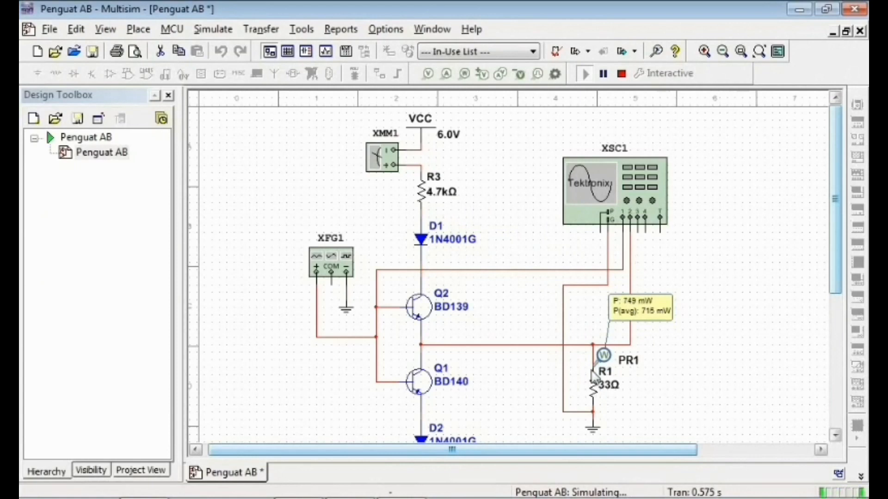
left_click_drag(590, 371, 596, 418)
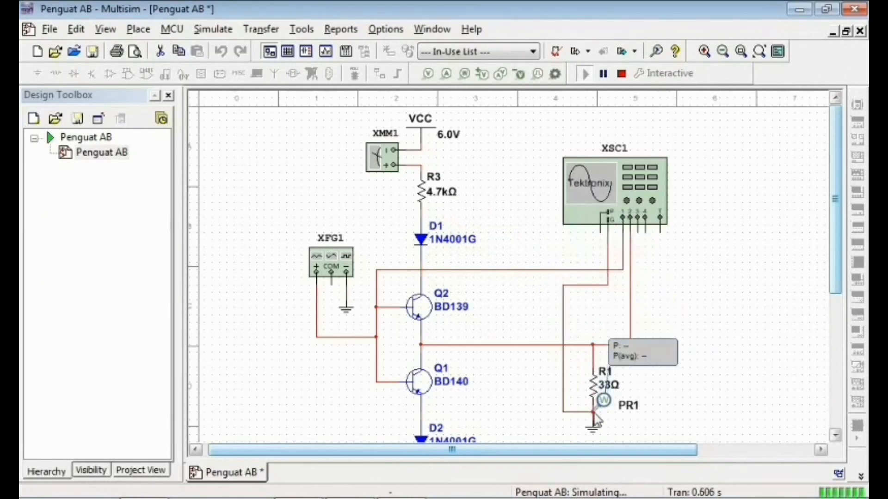